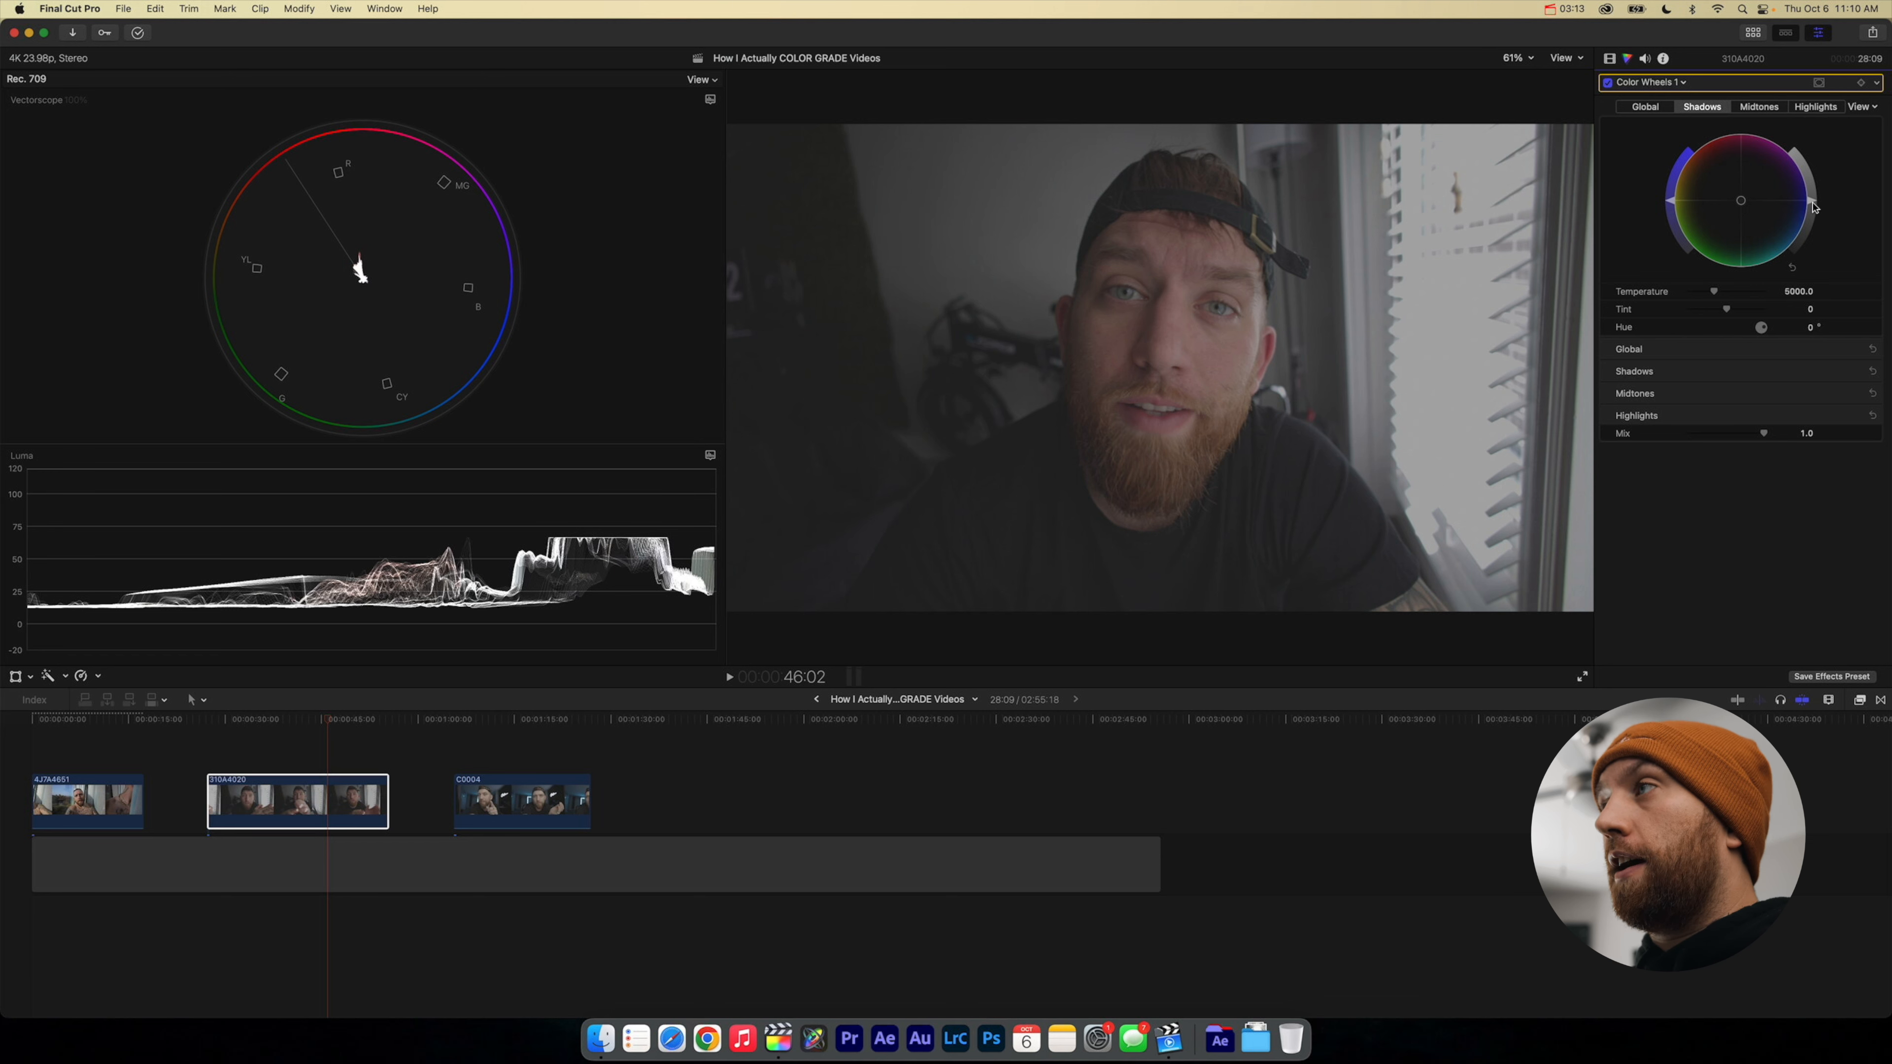
Step: Darken clip 310A4020's shadows to about 5 and raise its highlights to about 95 on the luma waveform, using Color Wheels
drag(1815, 207, 1818, 229)
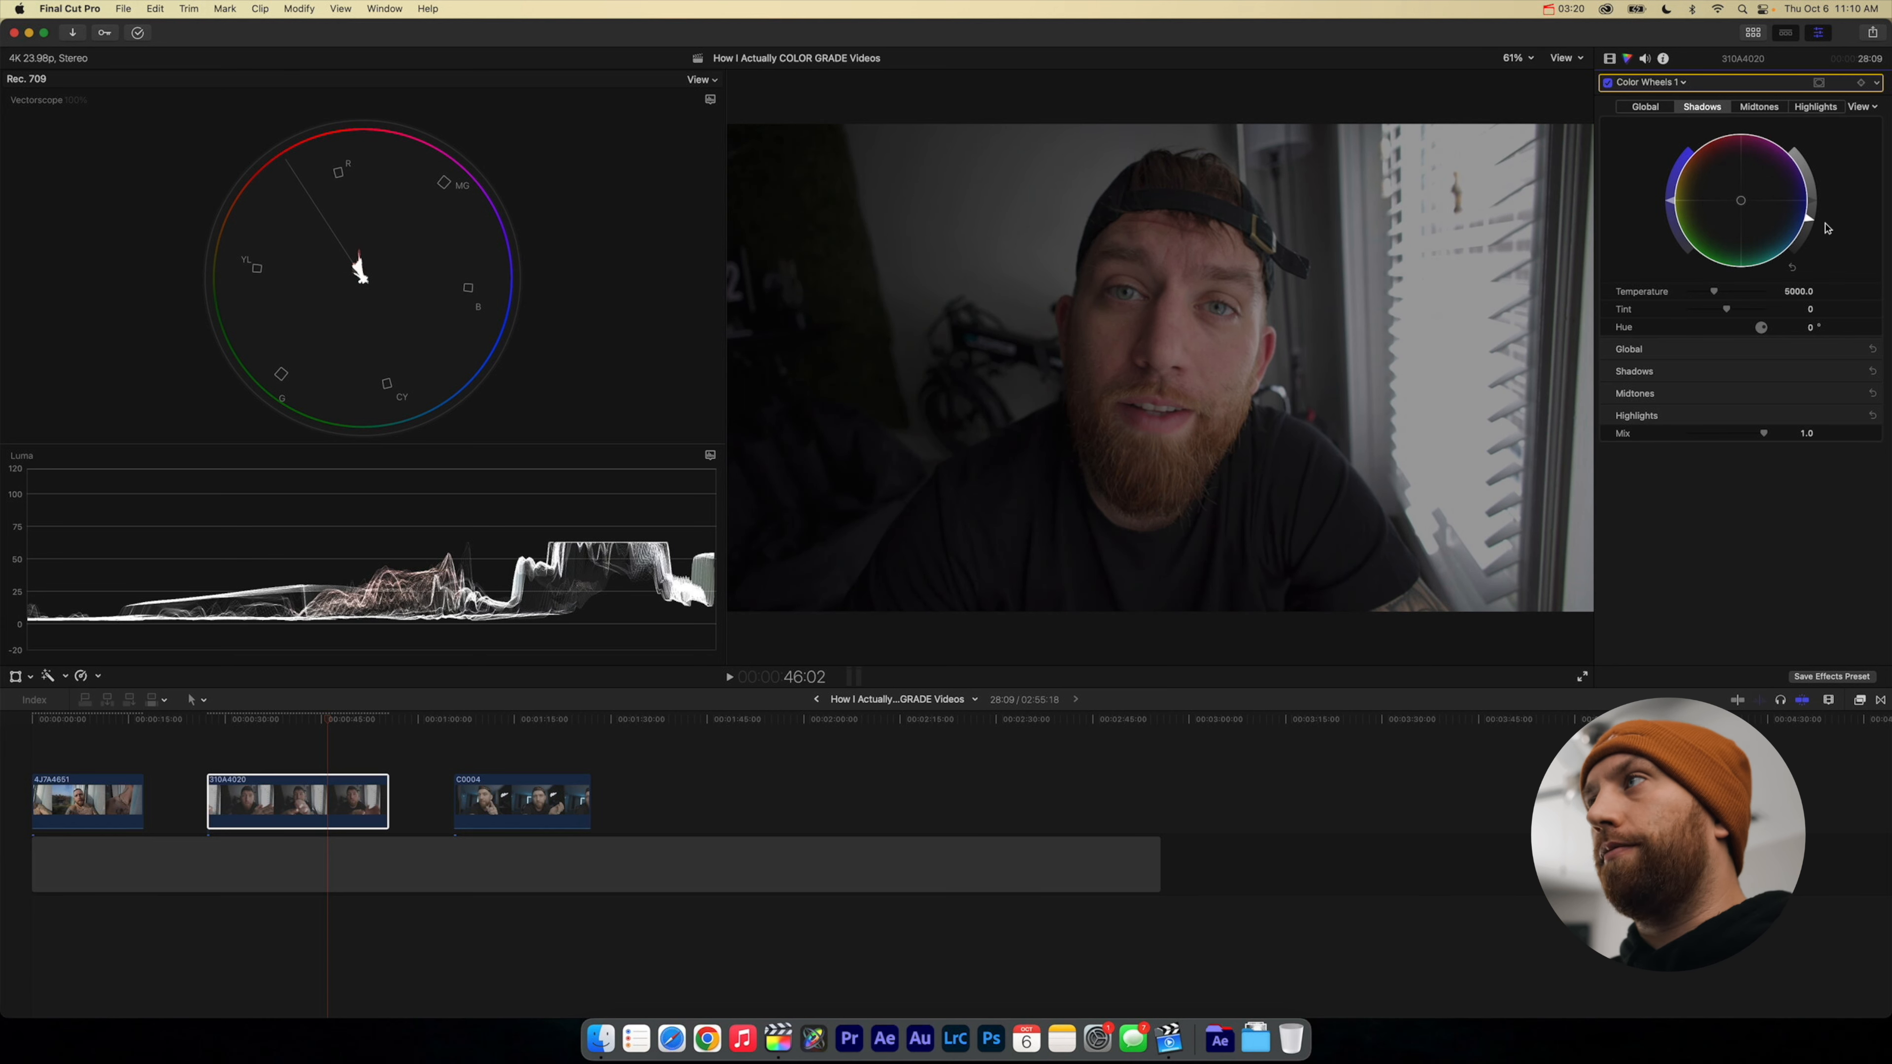
click(1814, 108)
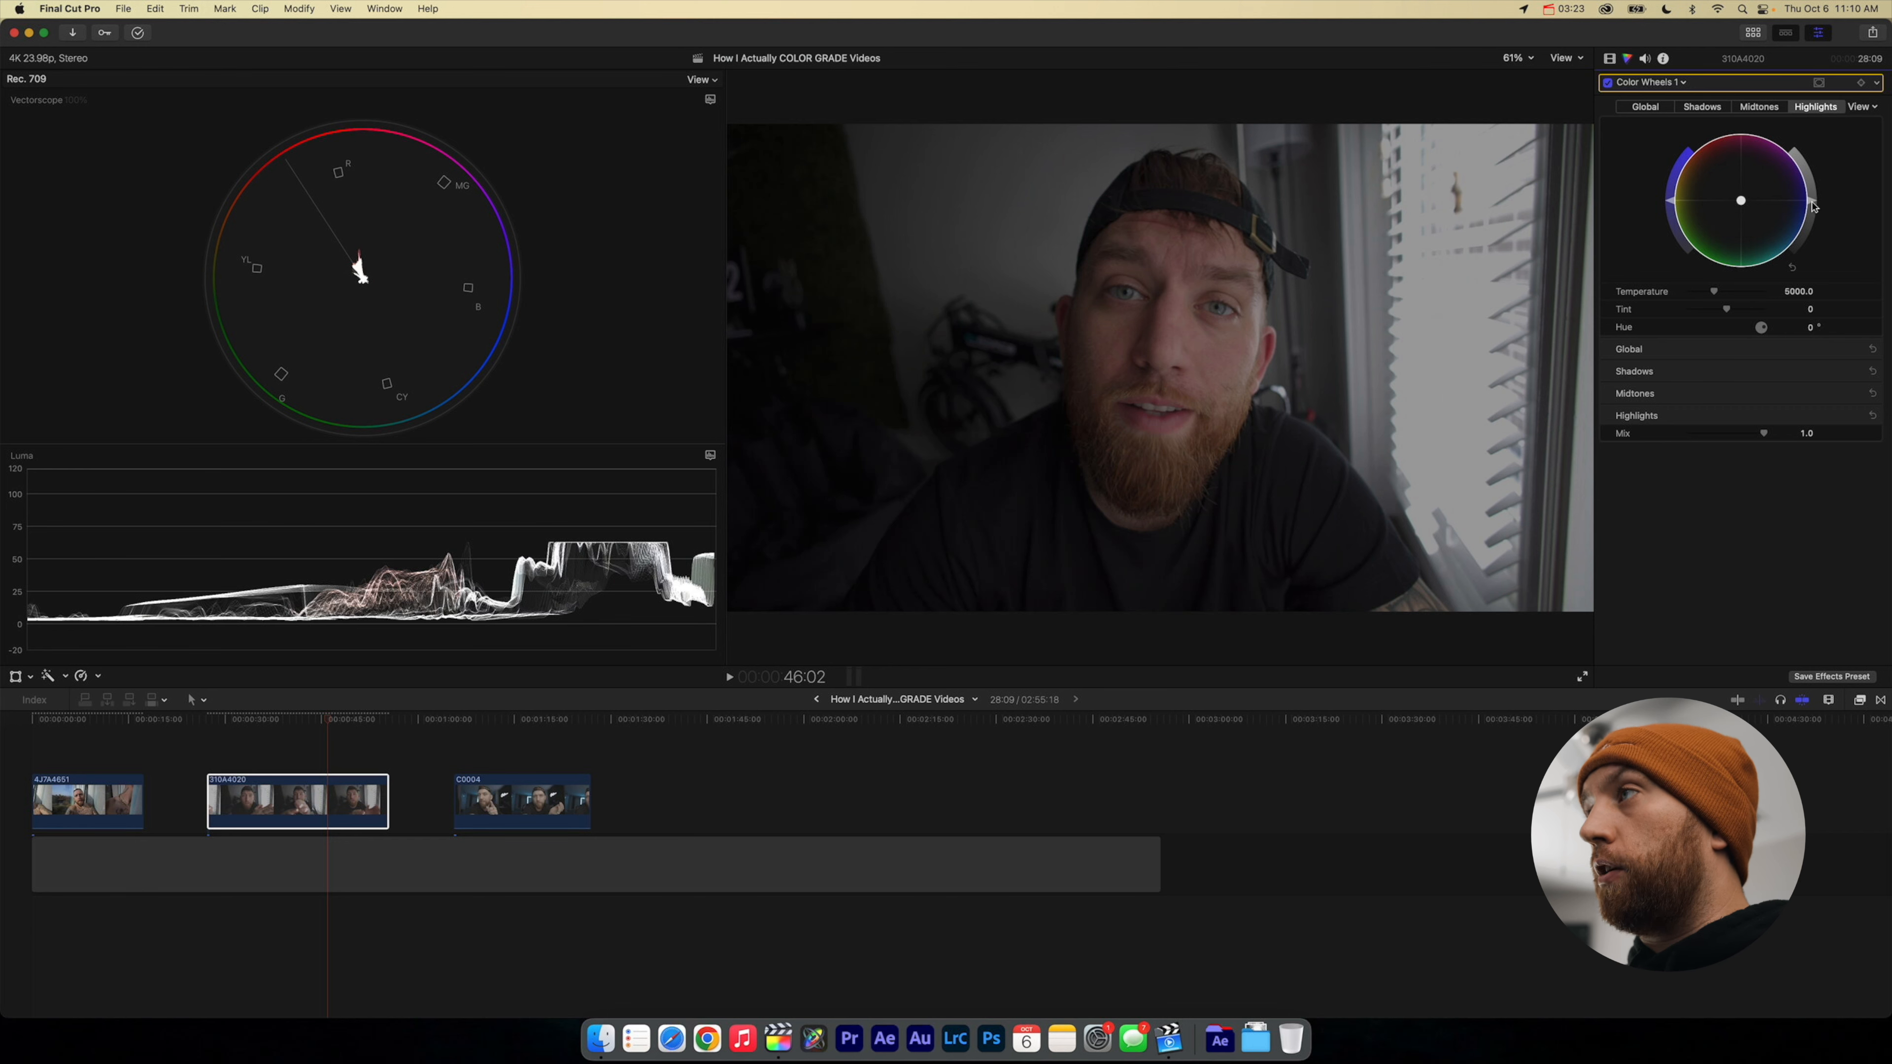
drag(1812, 204, 1795, 113)
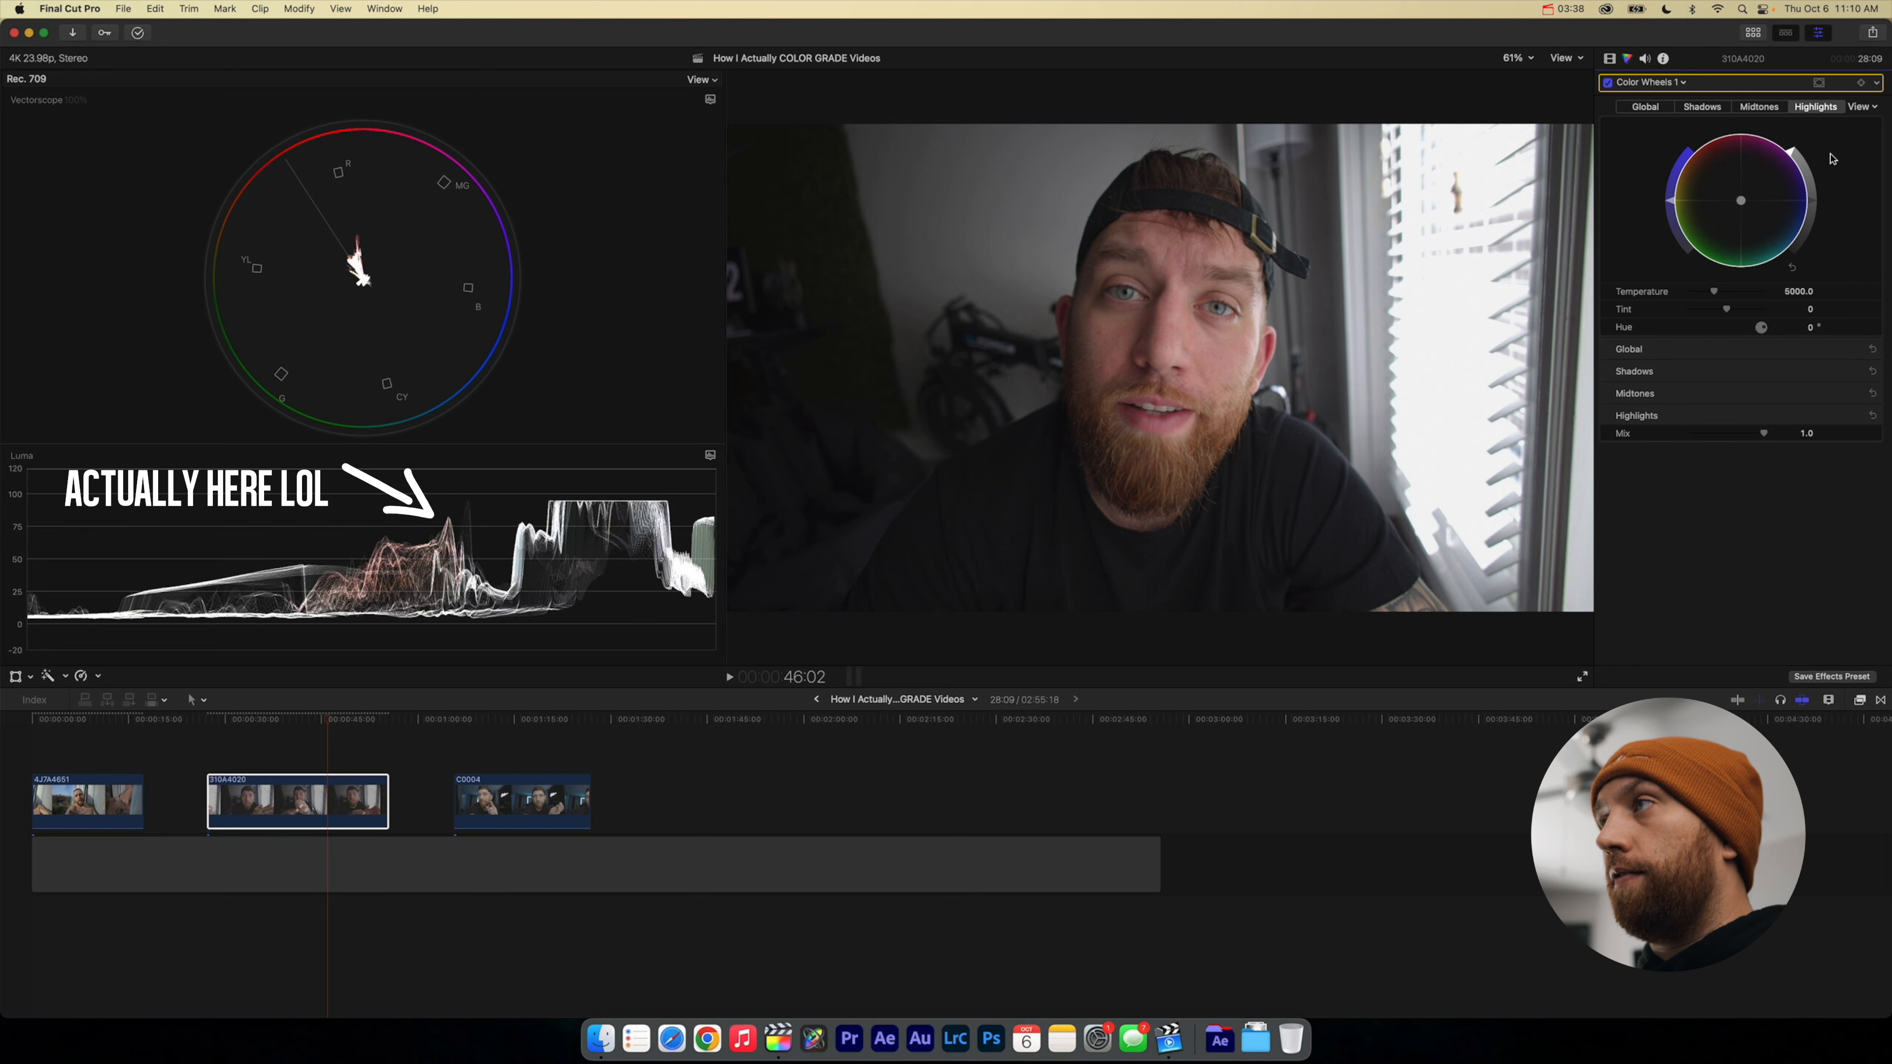
drag(1792, 153, 1795, 154)
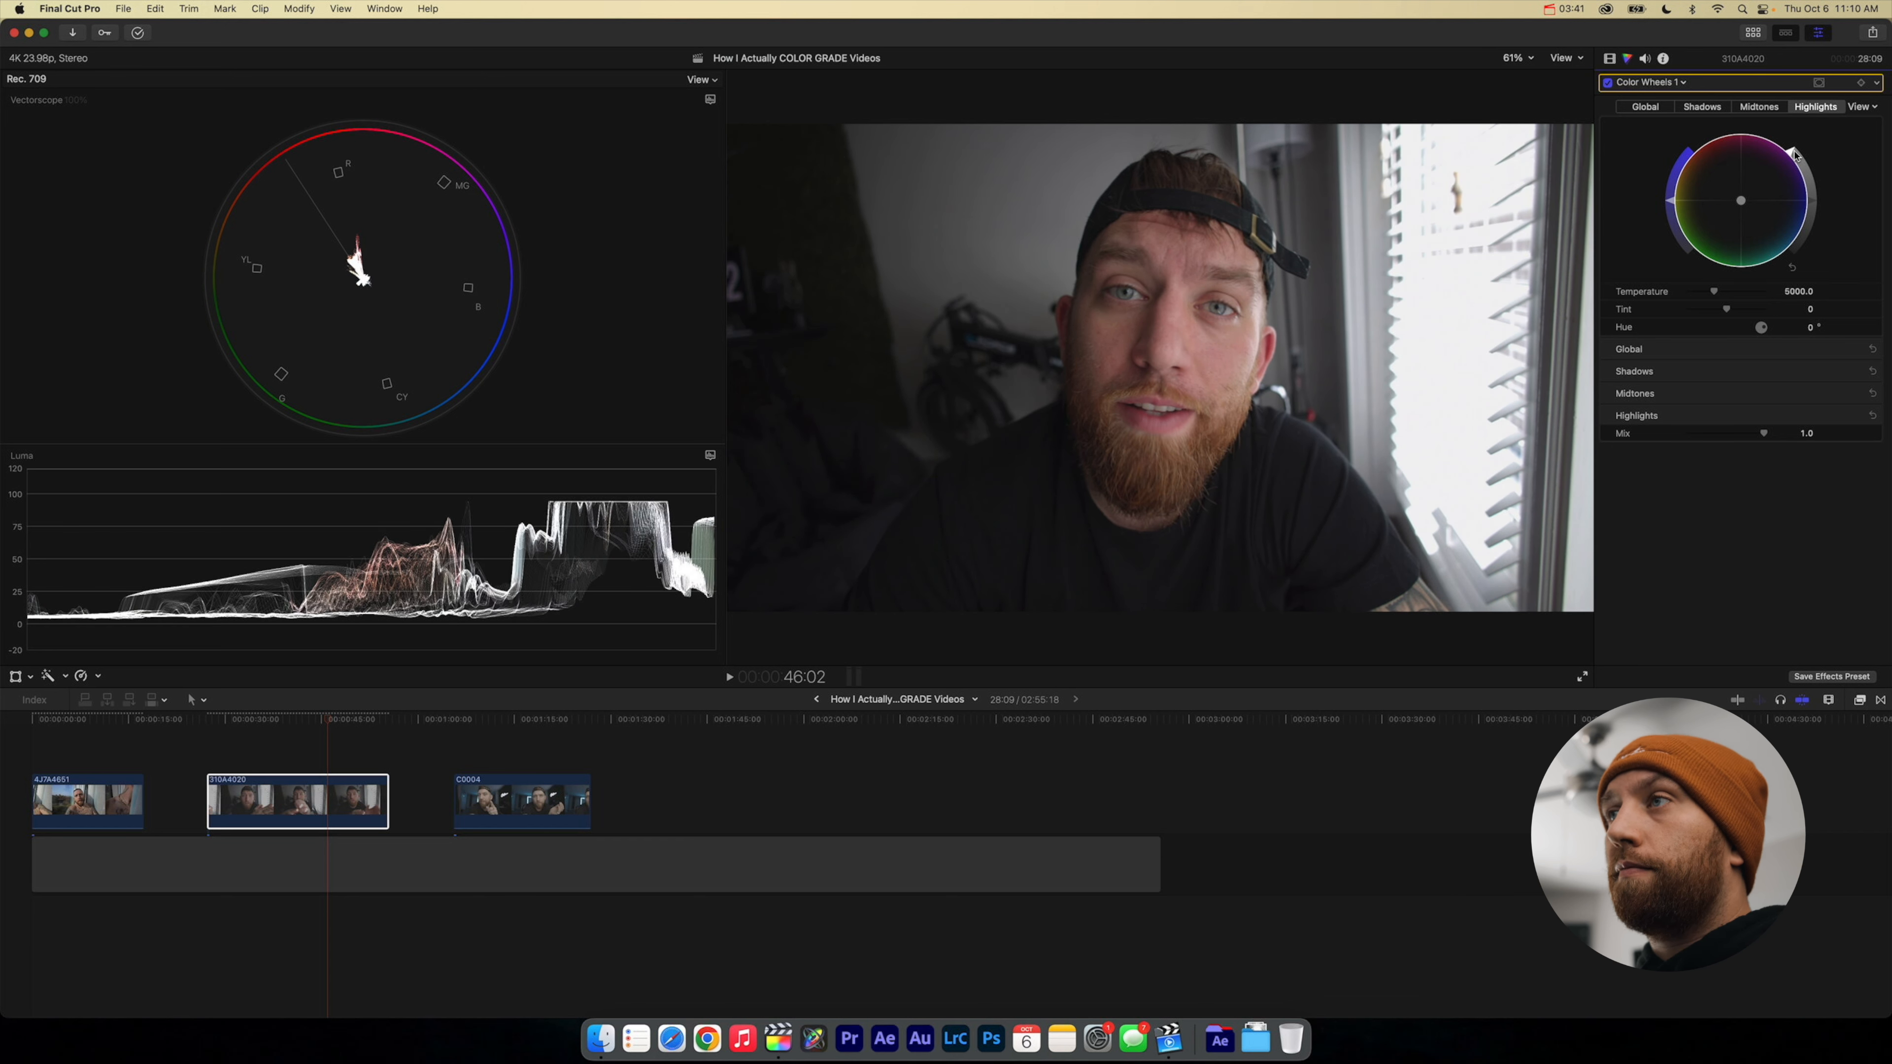
click(1607, 83)
click(1607, 82)
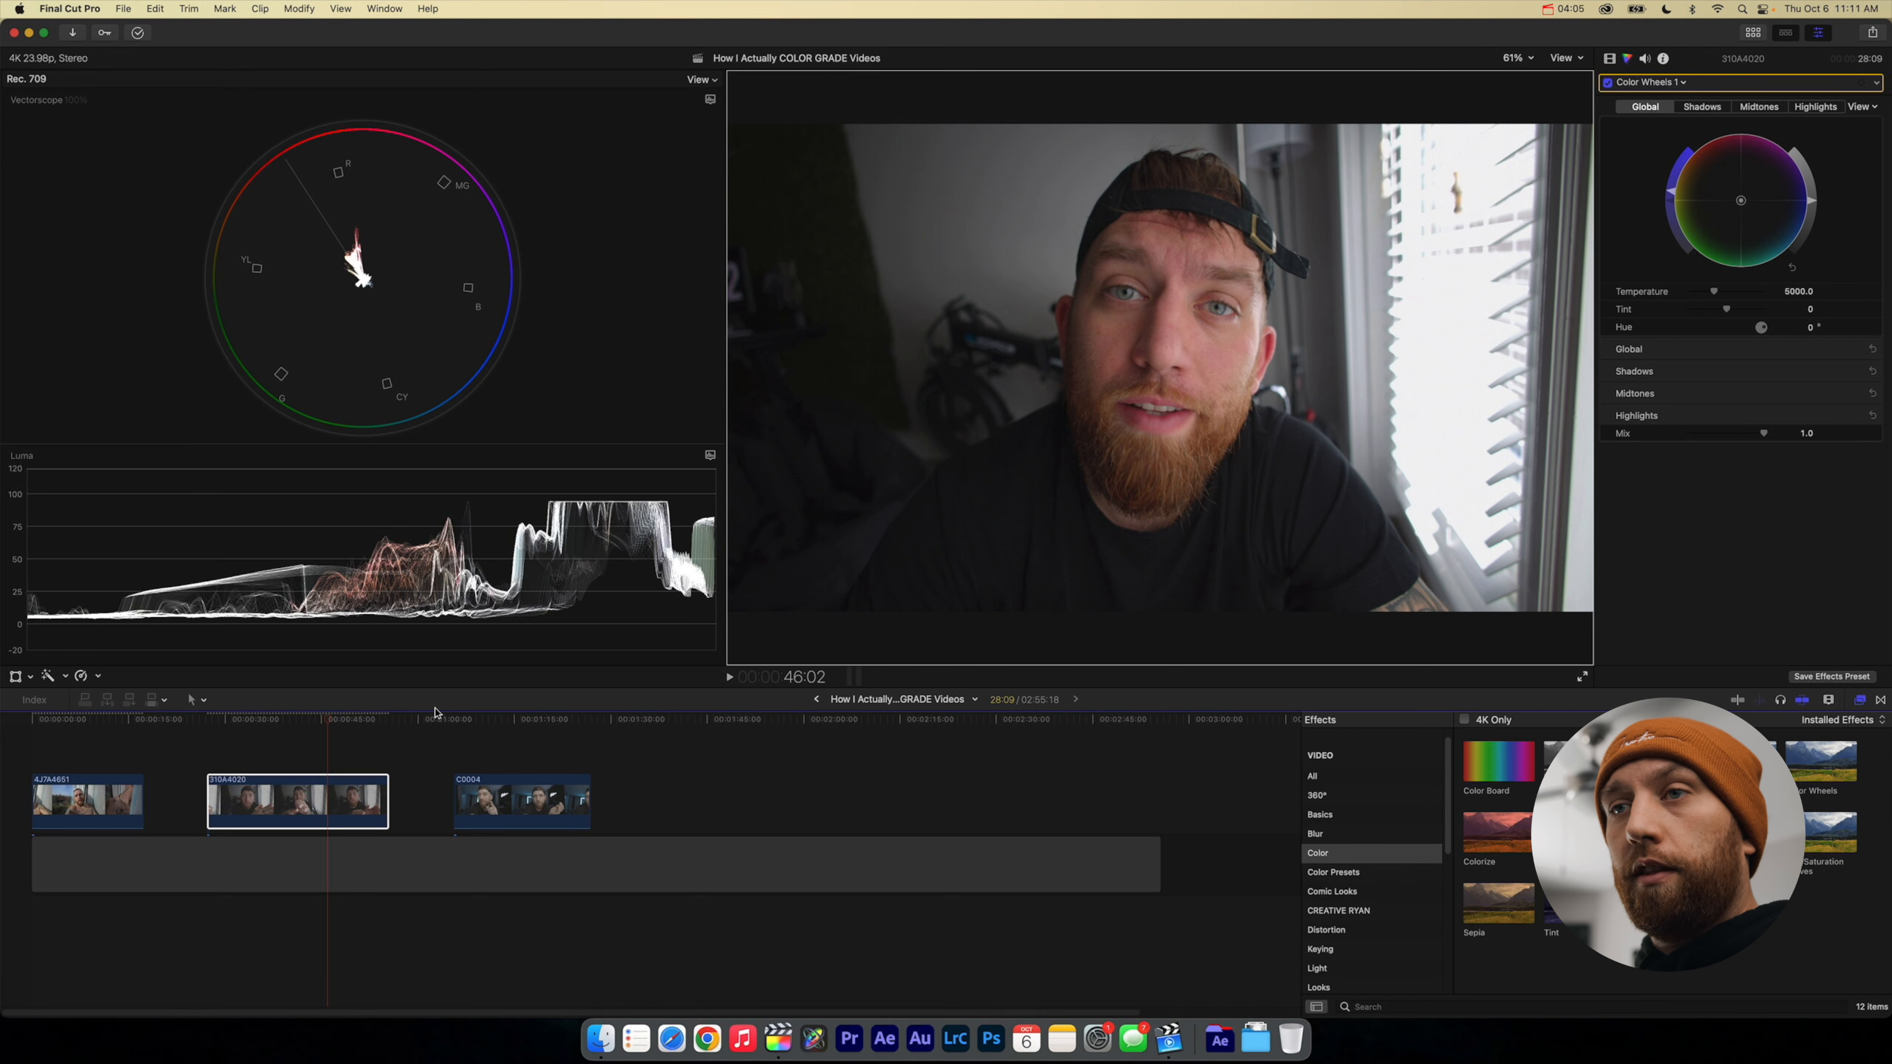
Step: Apply a Custom LUT effect to clip 310A4020 using Creative Ryan LUT at a mix of 0.65
drag(1482, 745, 299, 801)
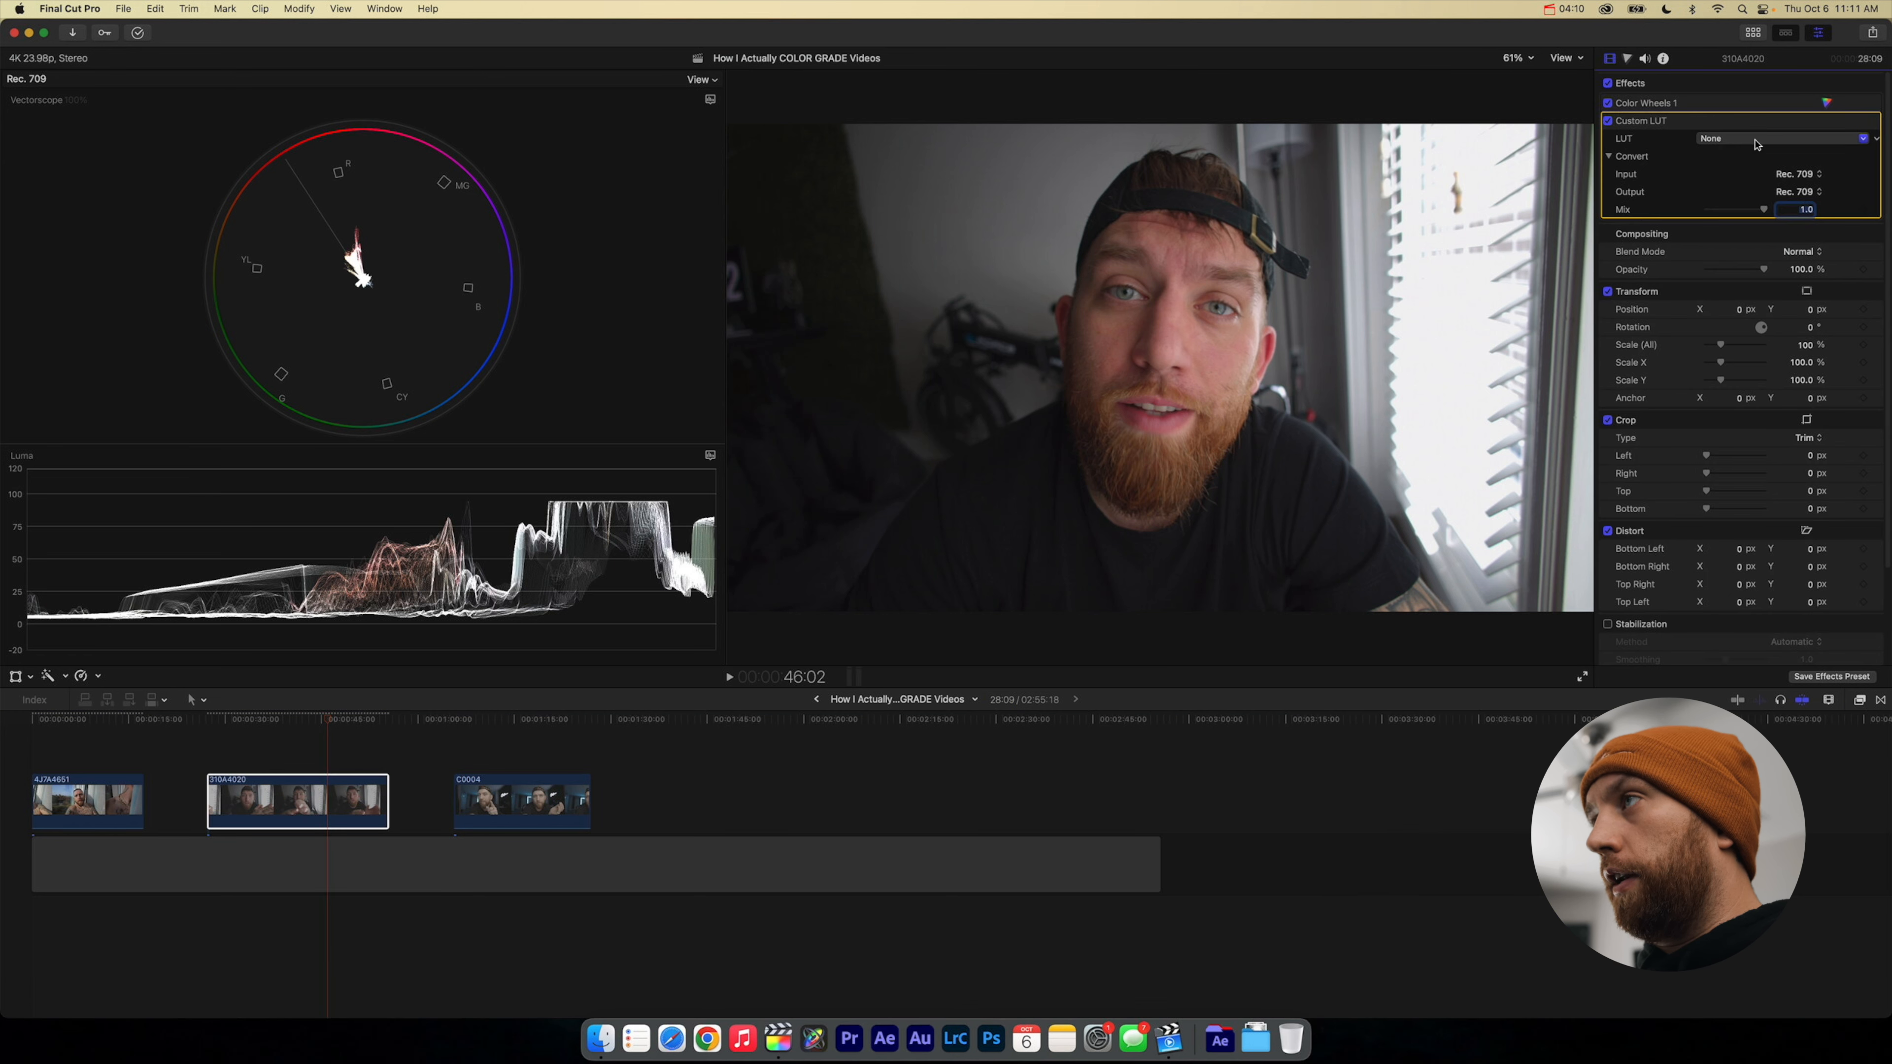
click(1757, 142)
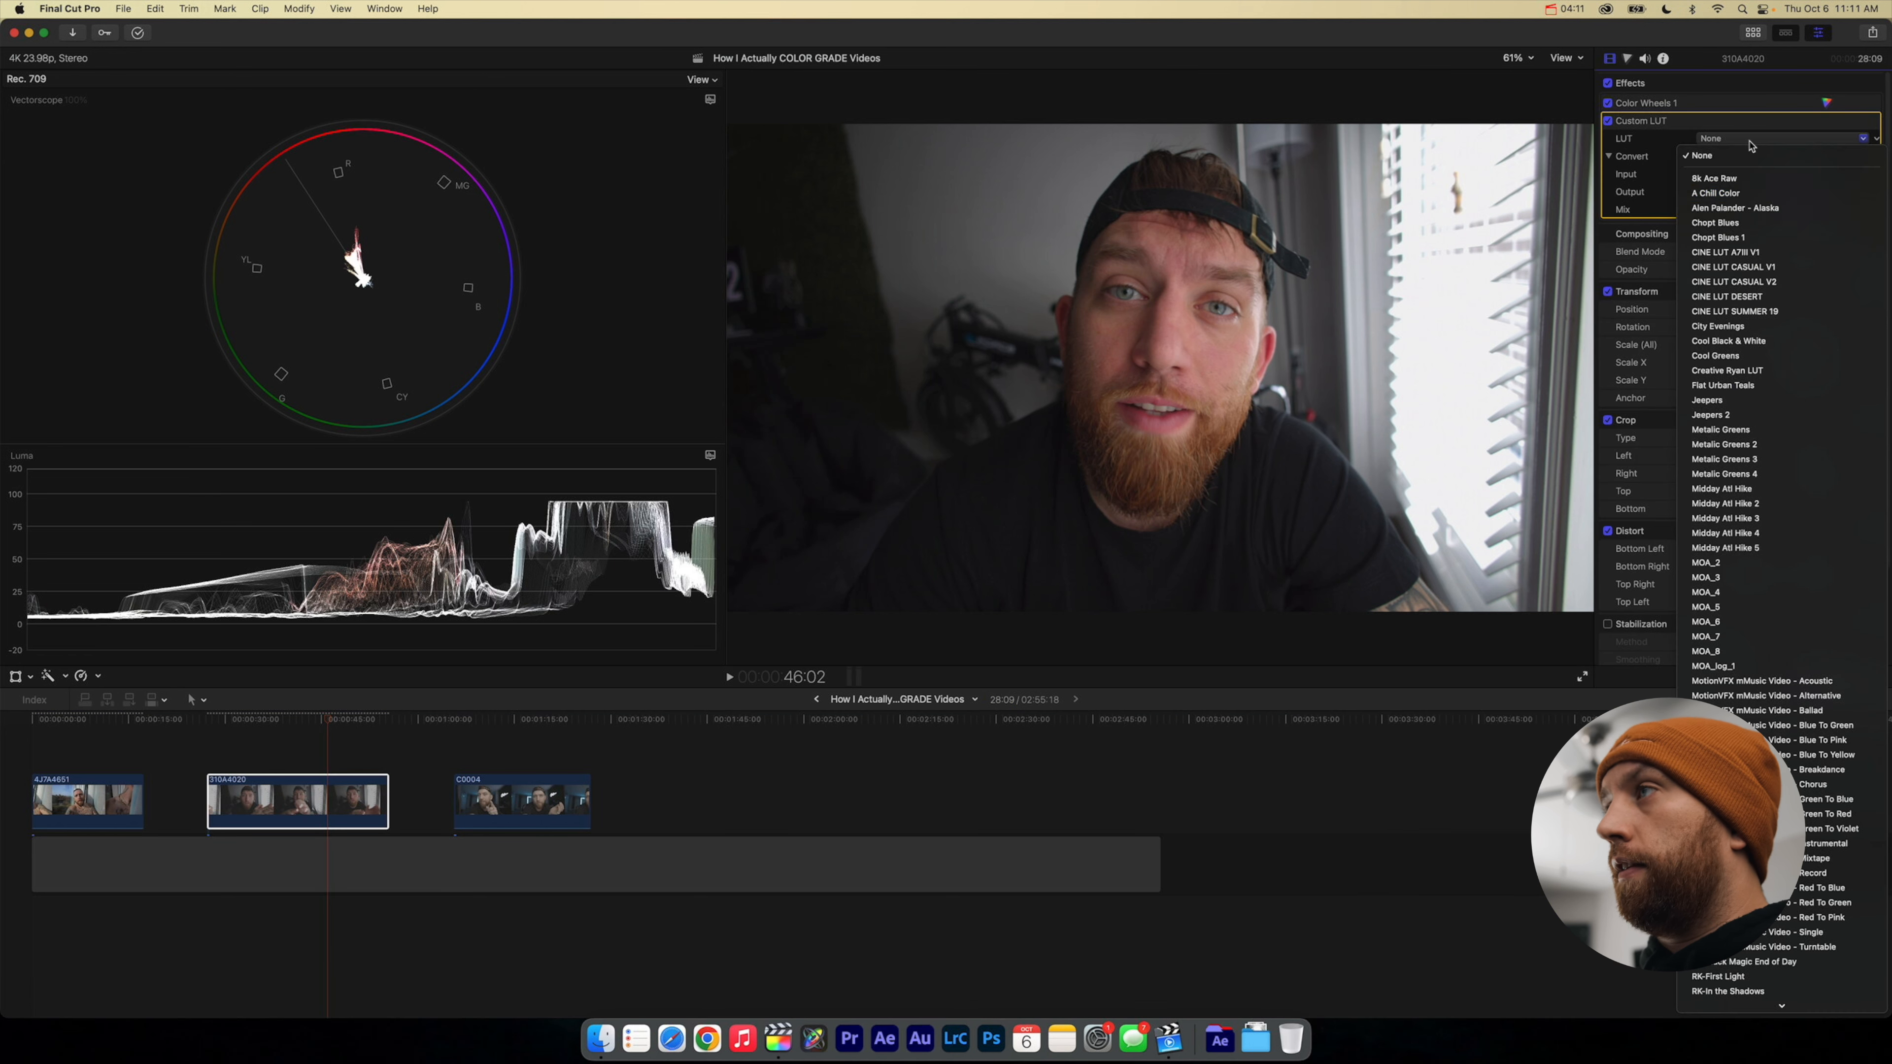
click(1763, 371)
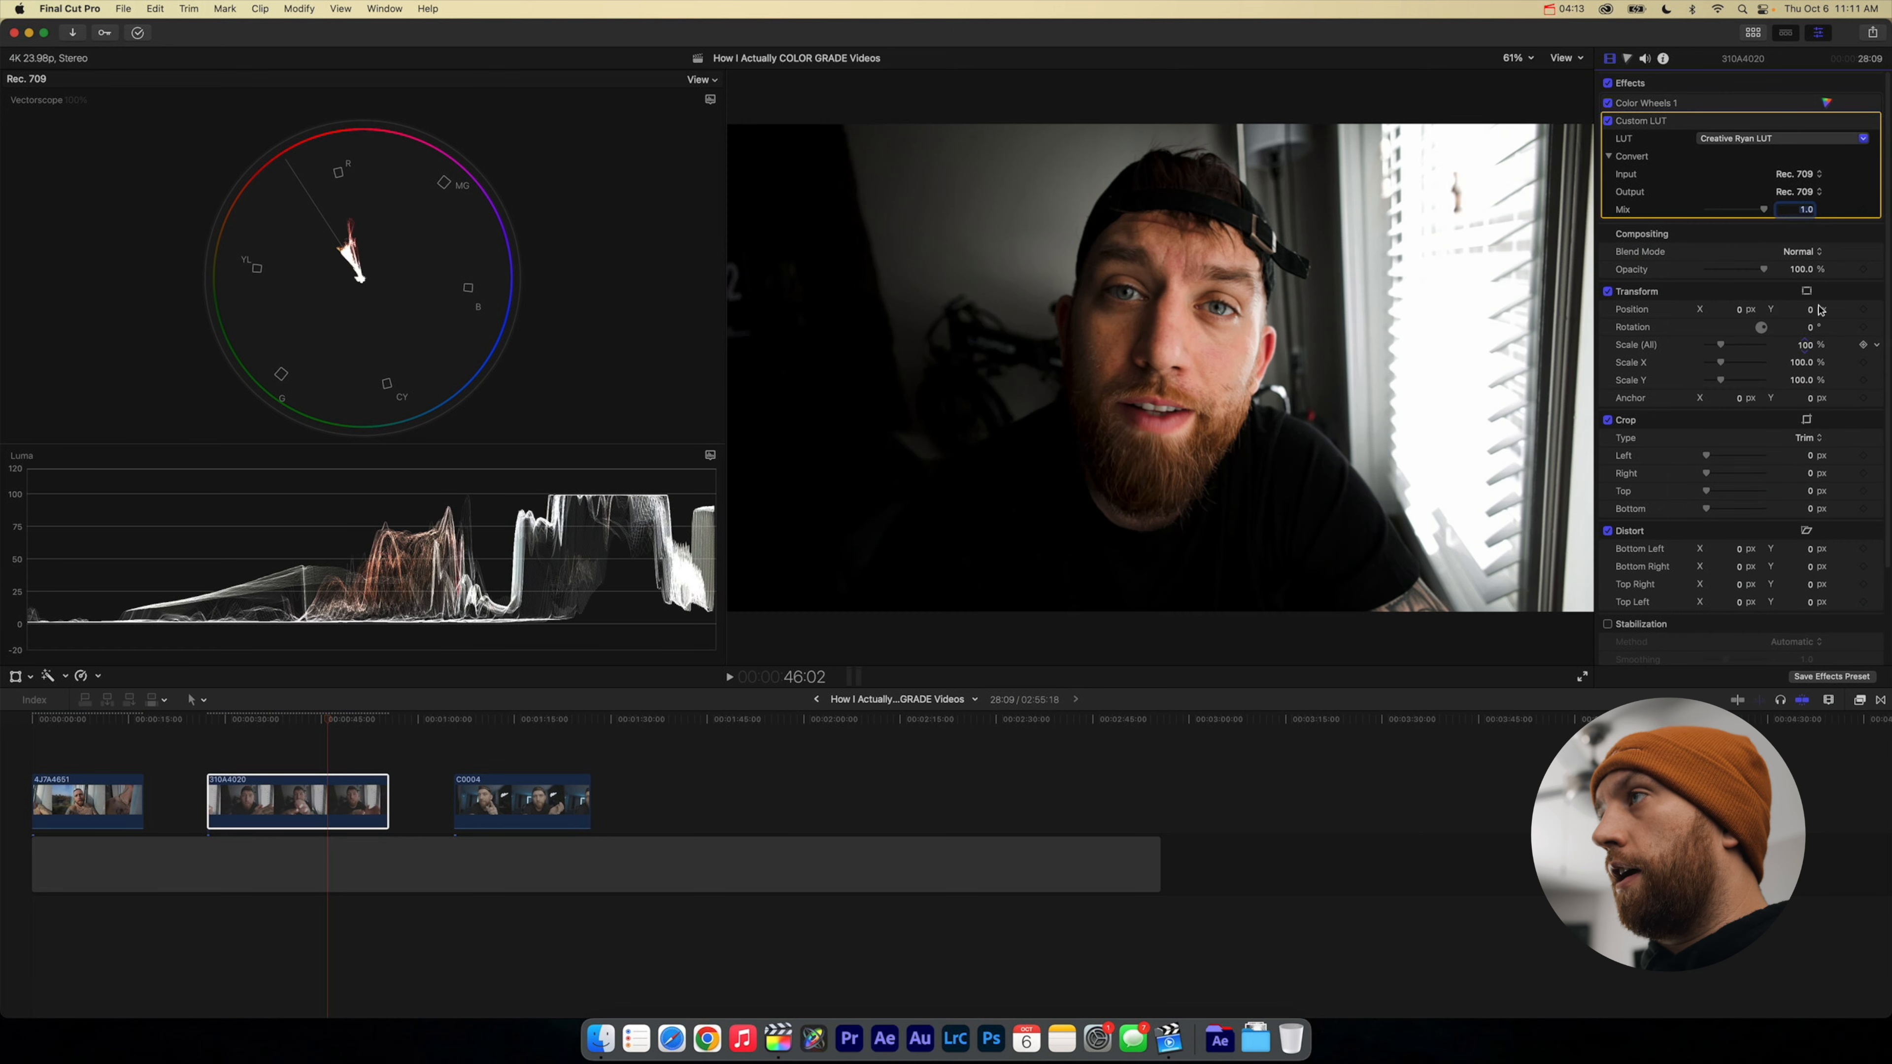
text(.65)
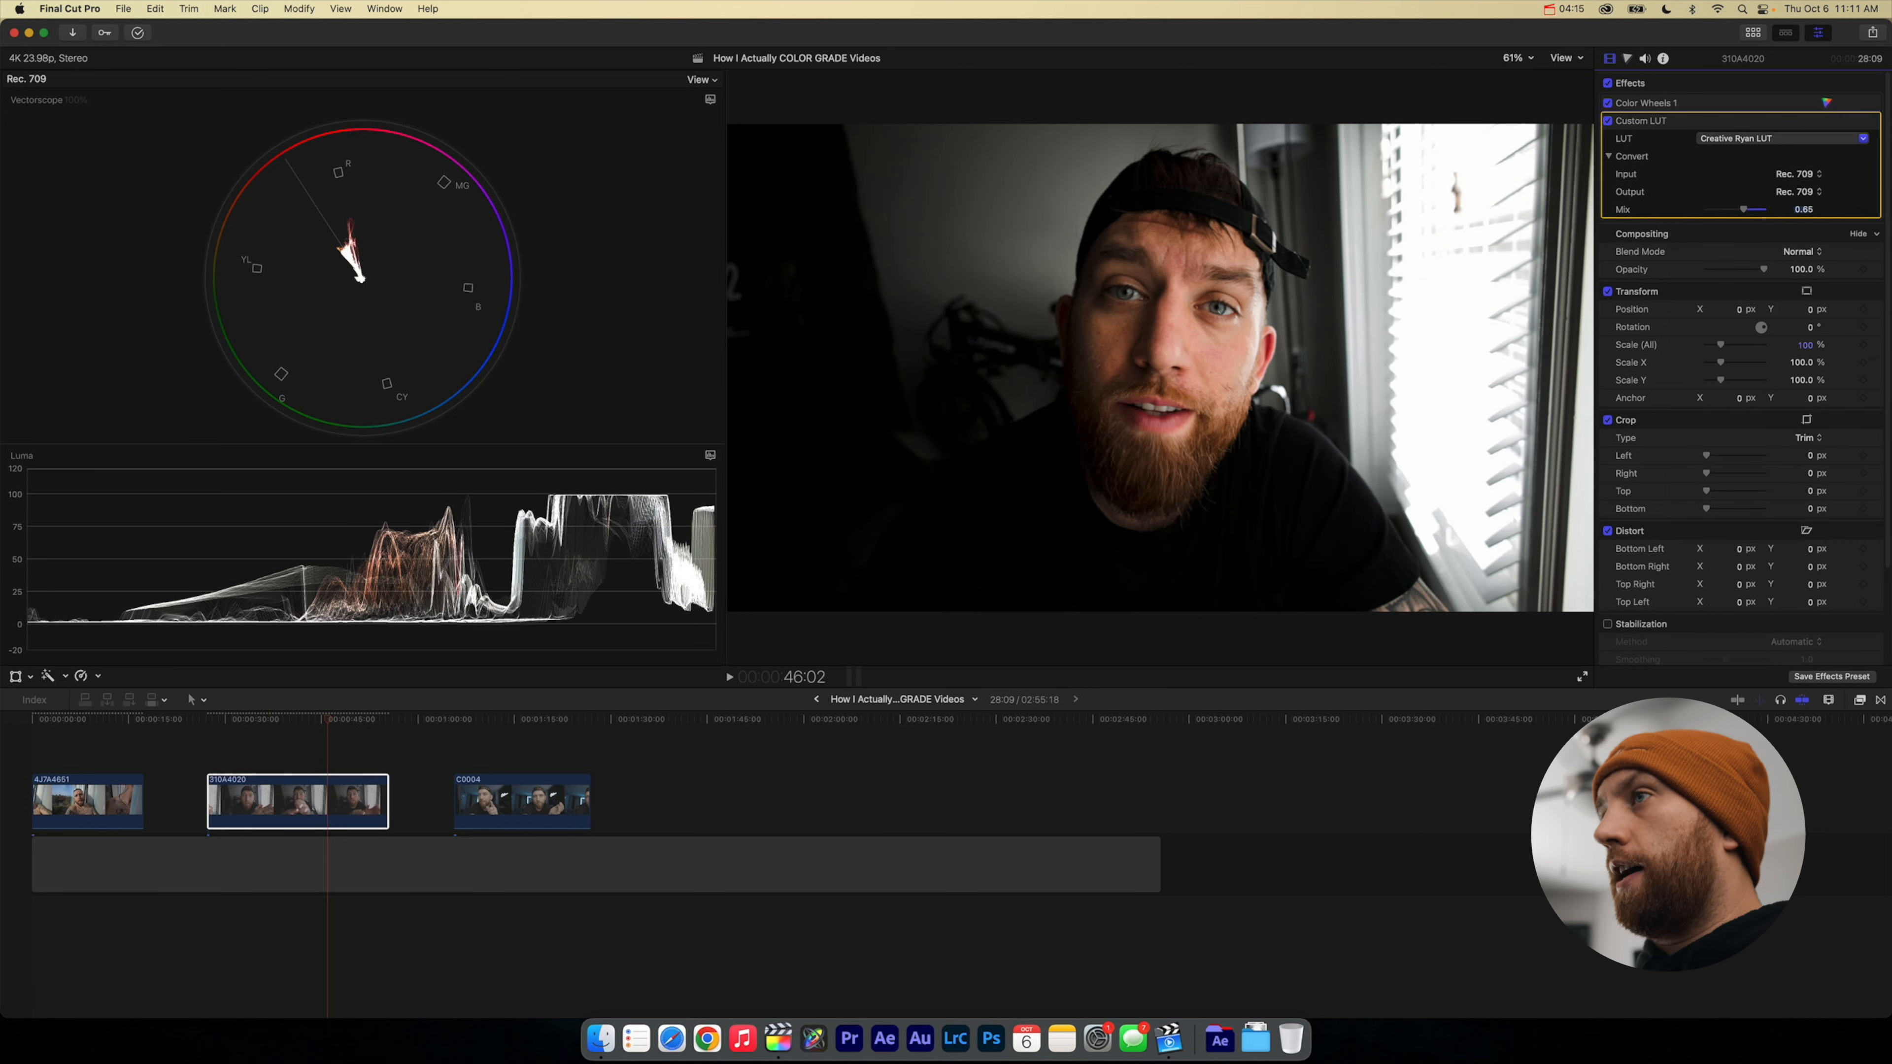
key(Return)
Step: Preview clip 310A4020 and compare the picture with all of its effects disabled and re-enabled
click(258, 742)
key(space)
click(293, 744)
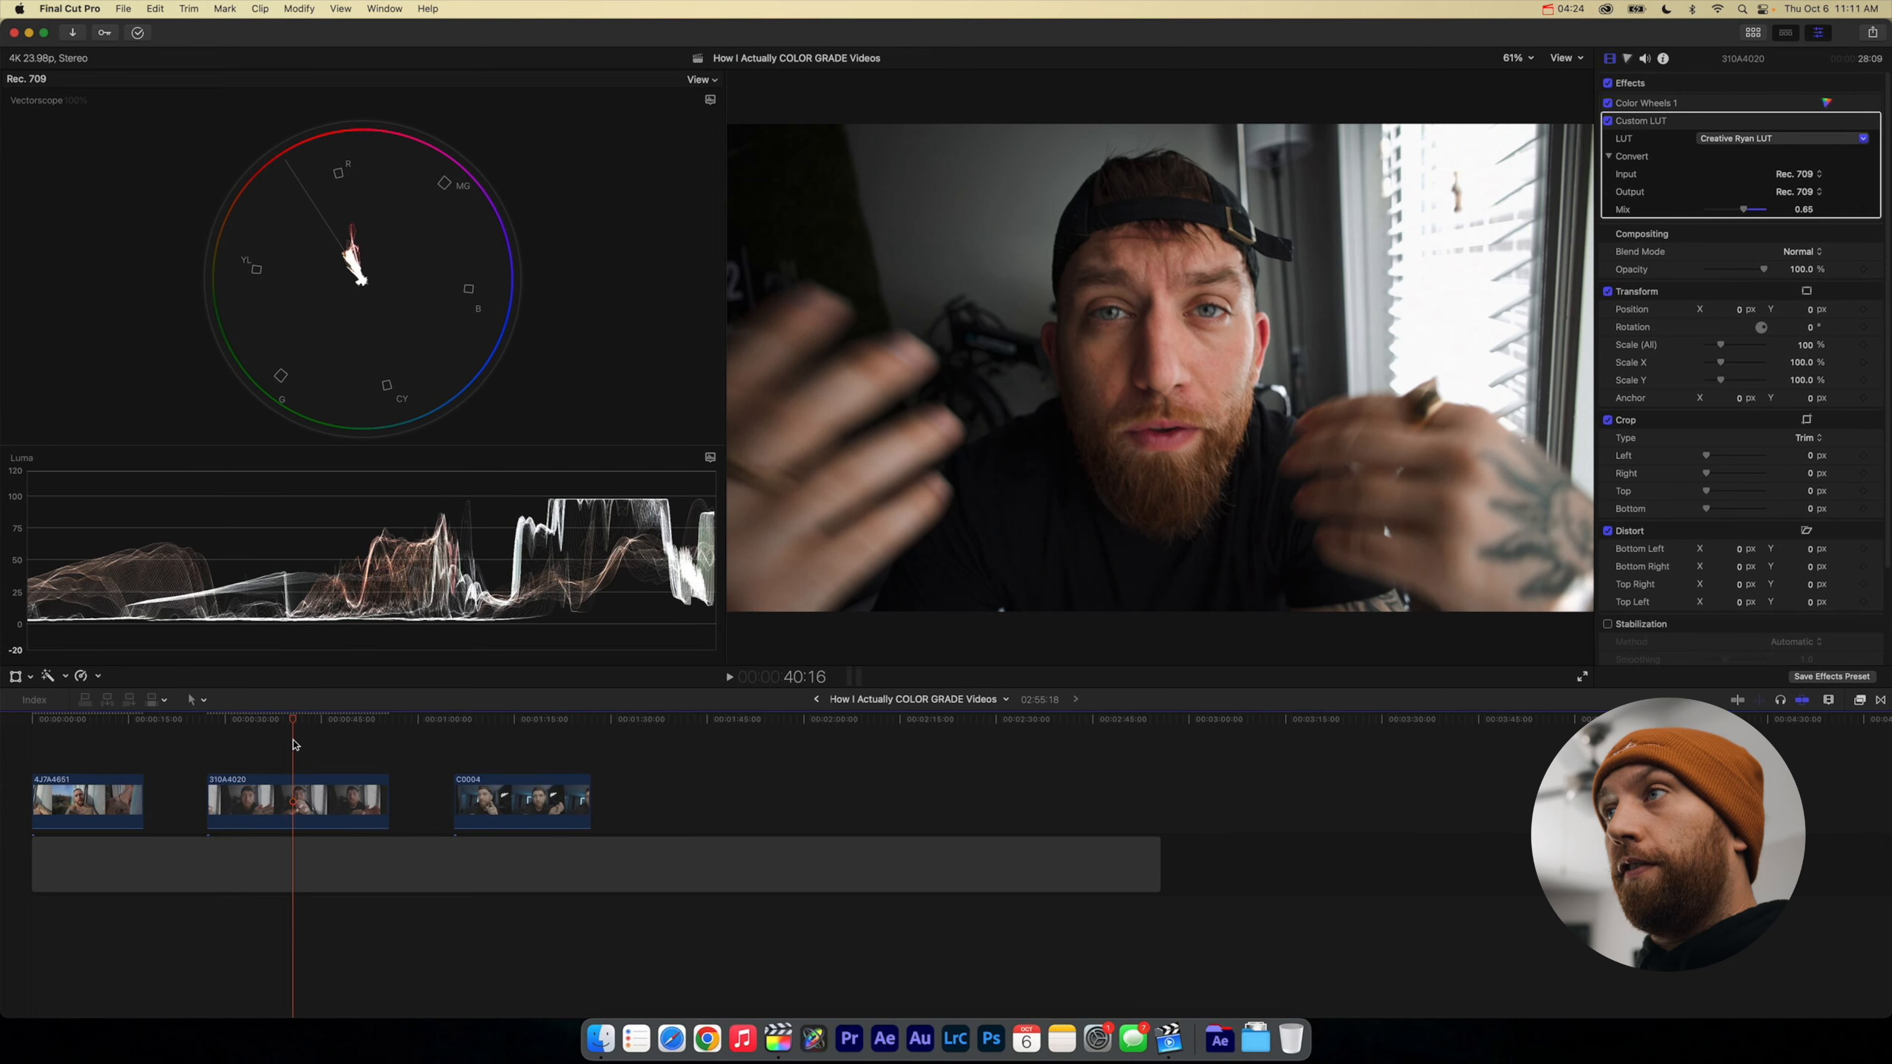
click(309, 785)
click(1607, 83)
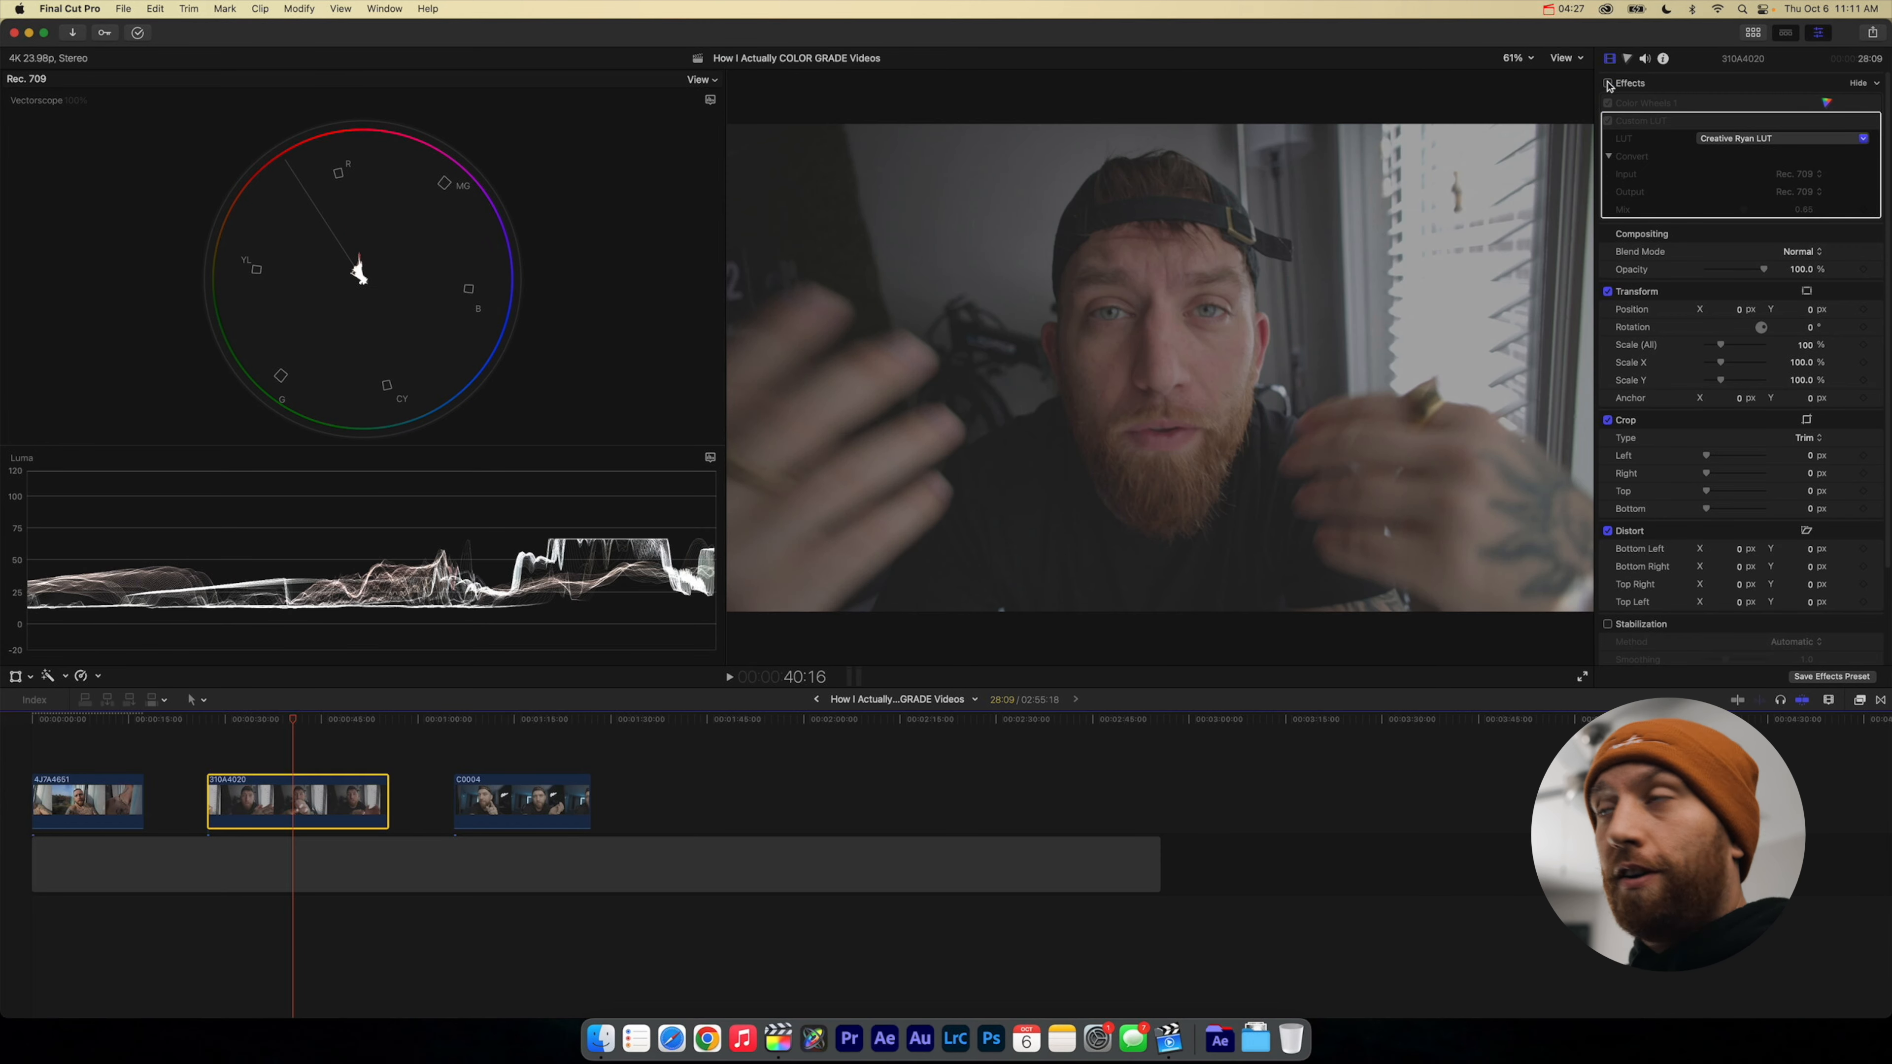
click(1607, 82)
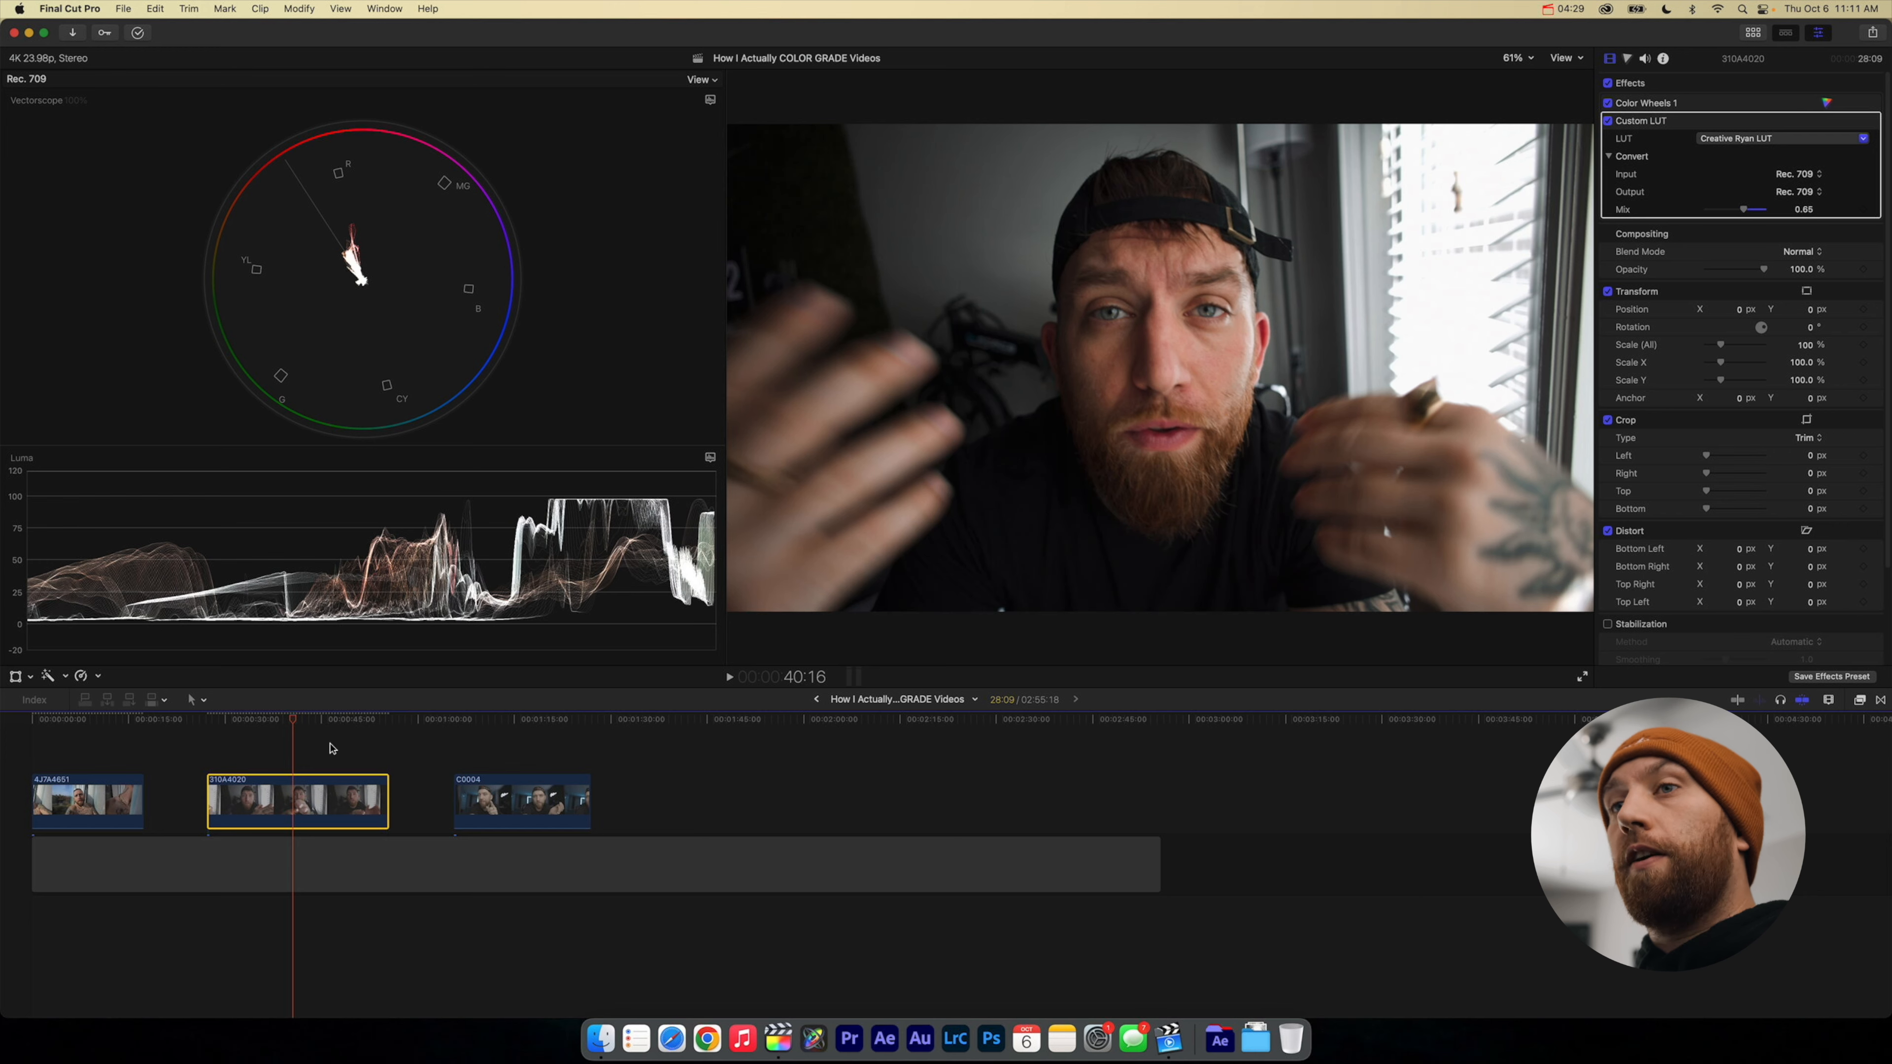
Step: Play back several parts of clip 310A4020 to check the grade
click(318, 748)
click(264, 745)
key(space)
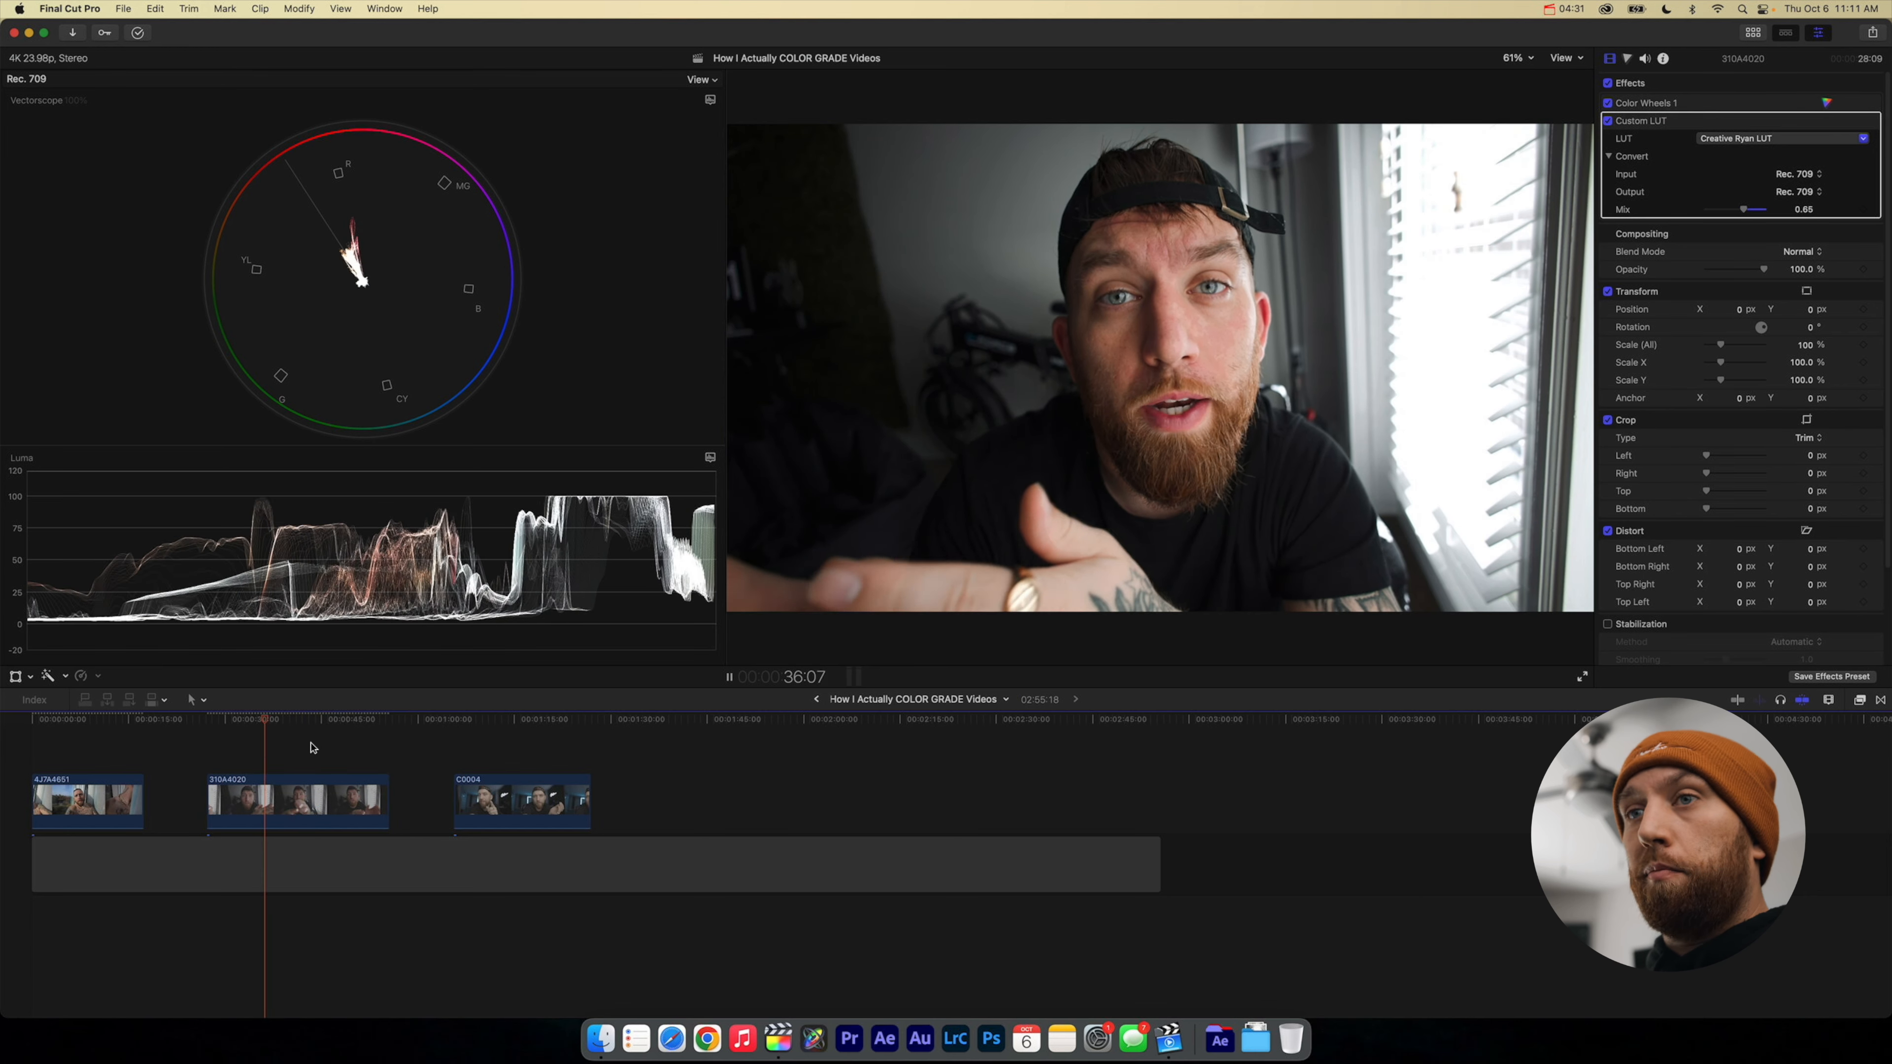
click(312, 744)
key(space)
click(339, 744)
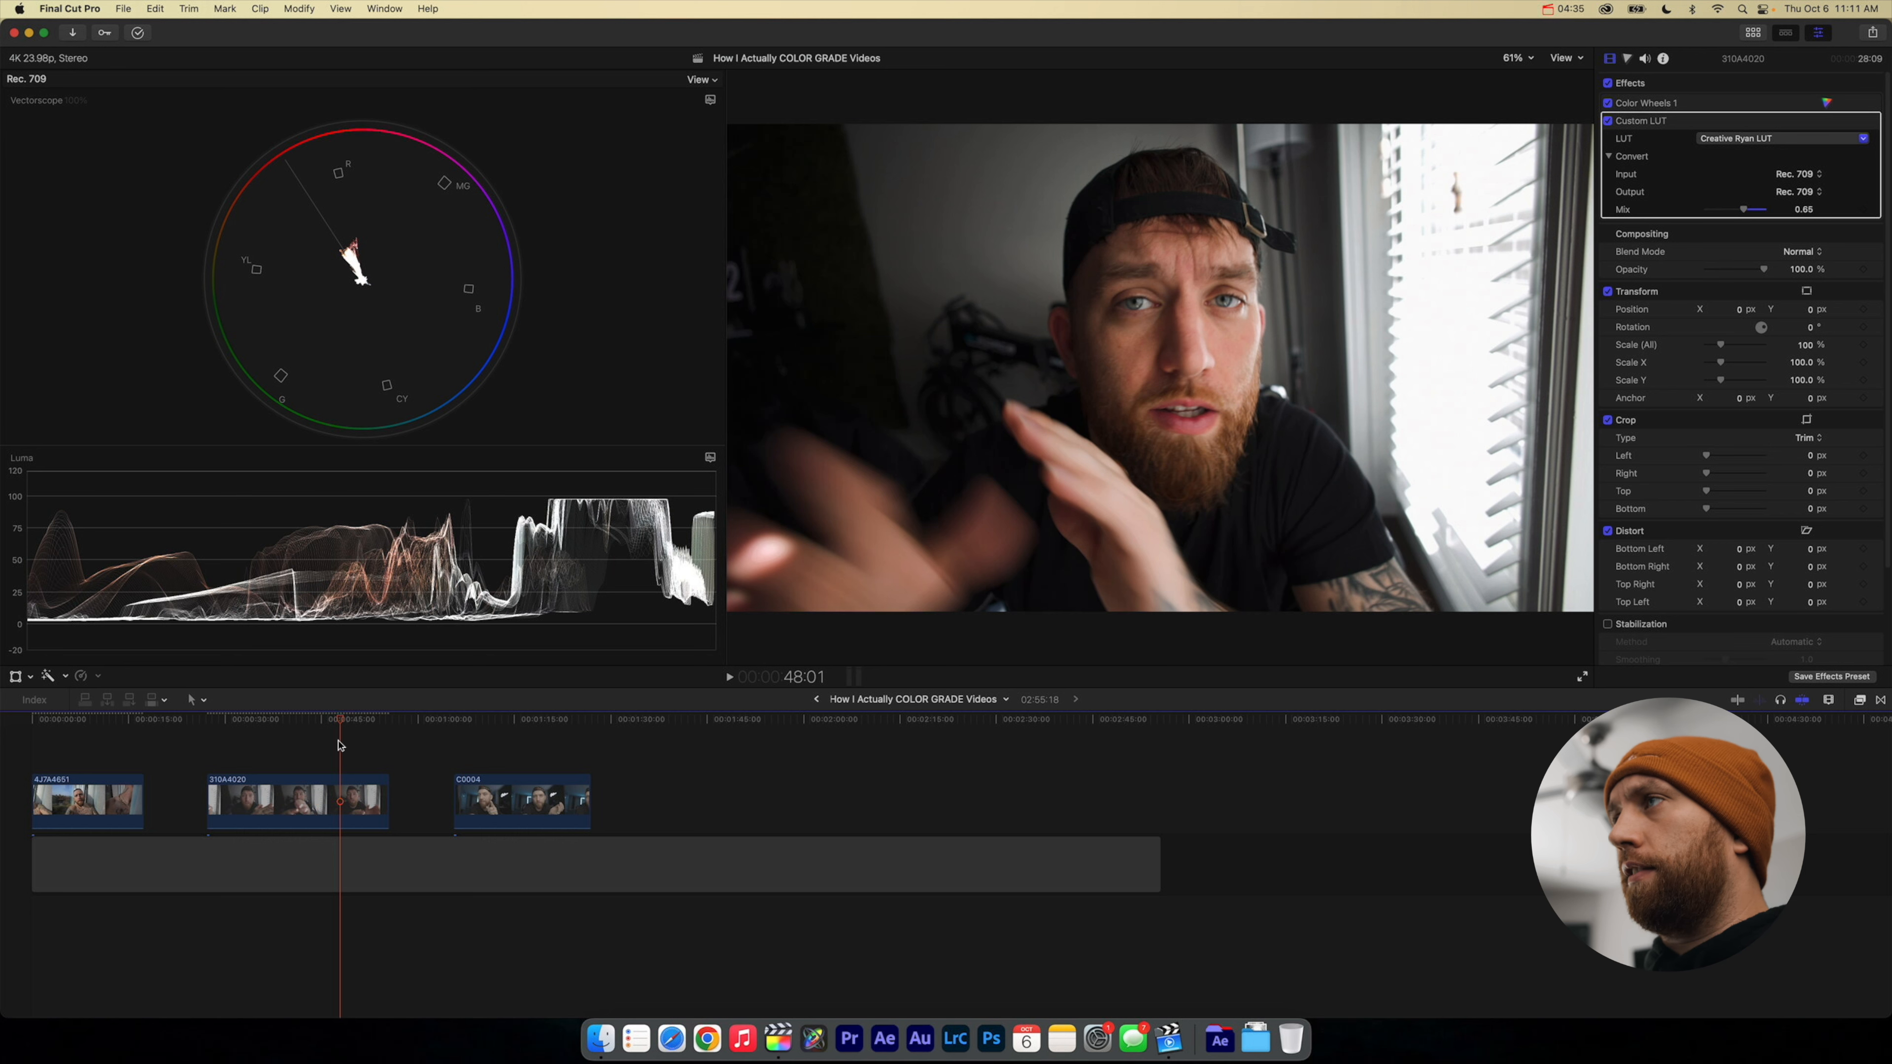
click(341, 744)
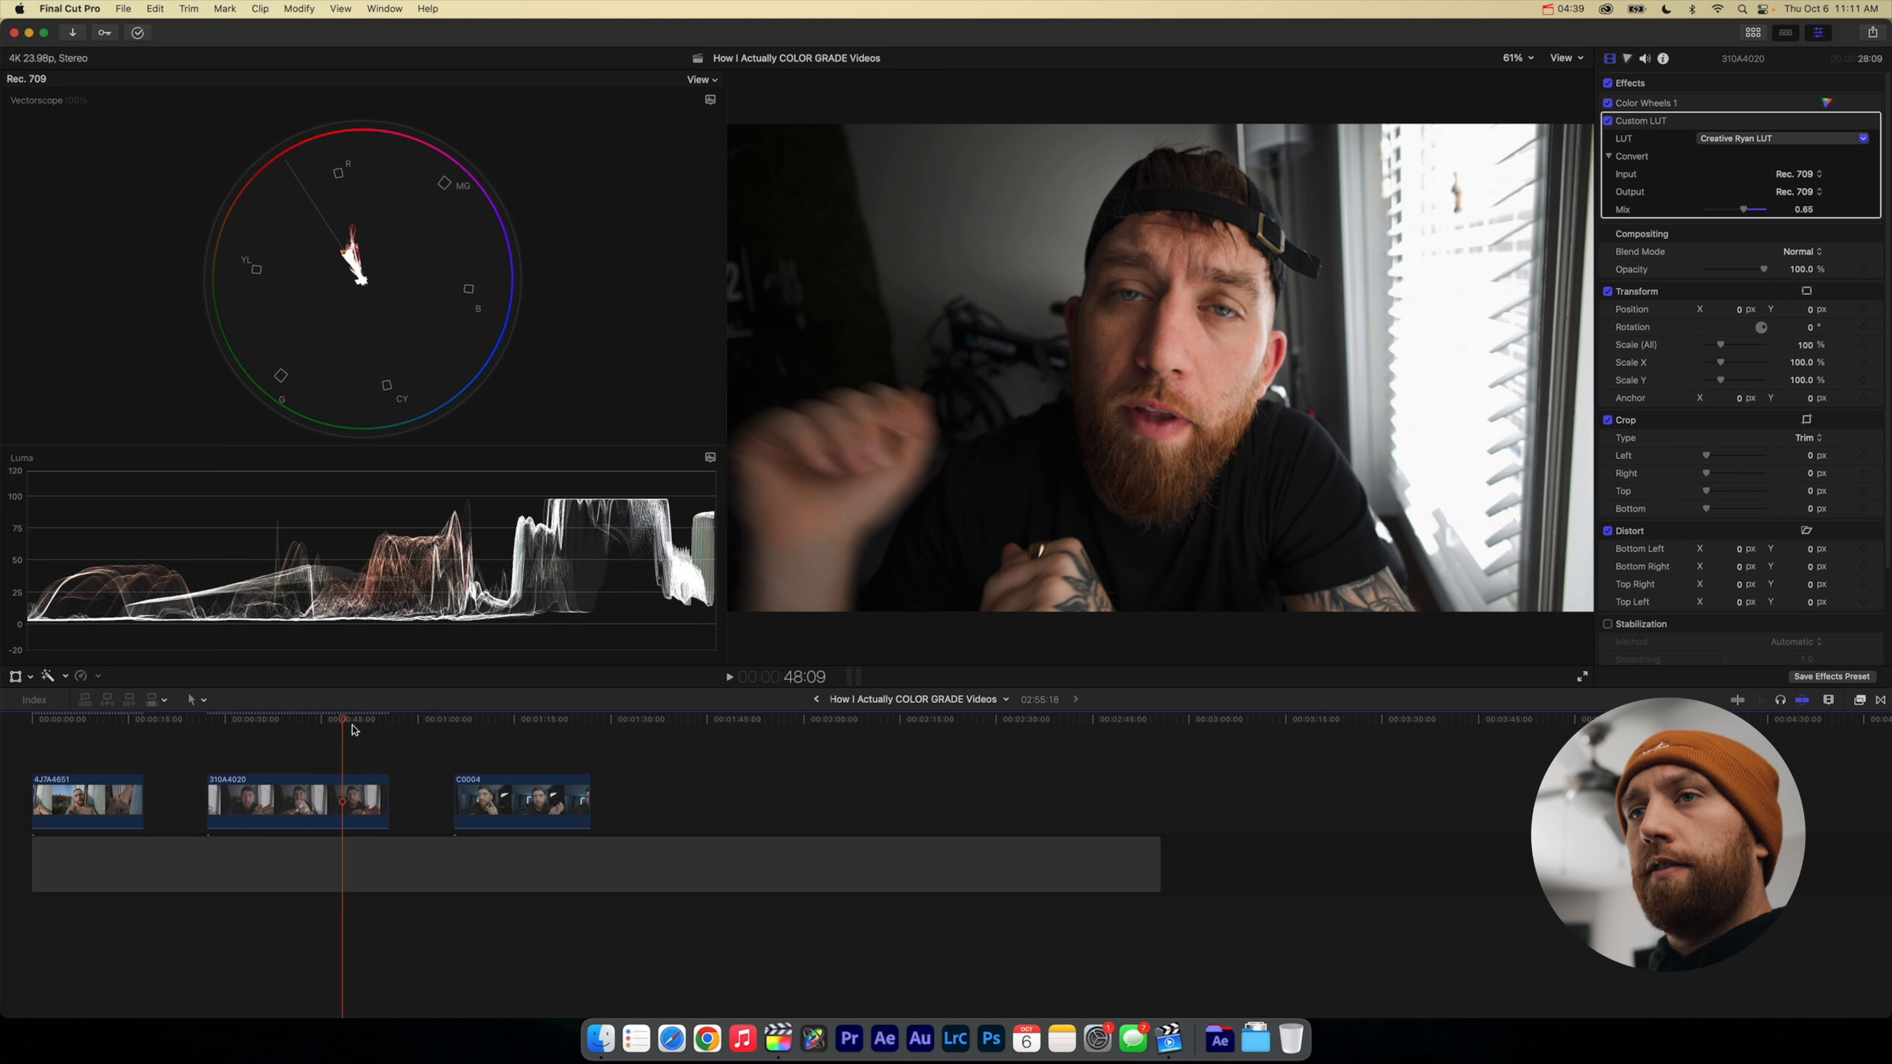
click(340, 727)
Step: Slightly lower the midtones brightness in the existing Color Wheels correction of clip 310A4020
click(342, 801)
click(1643, 105)
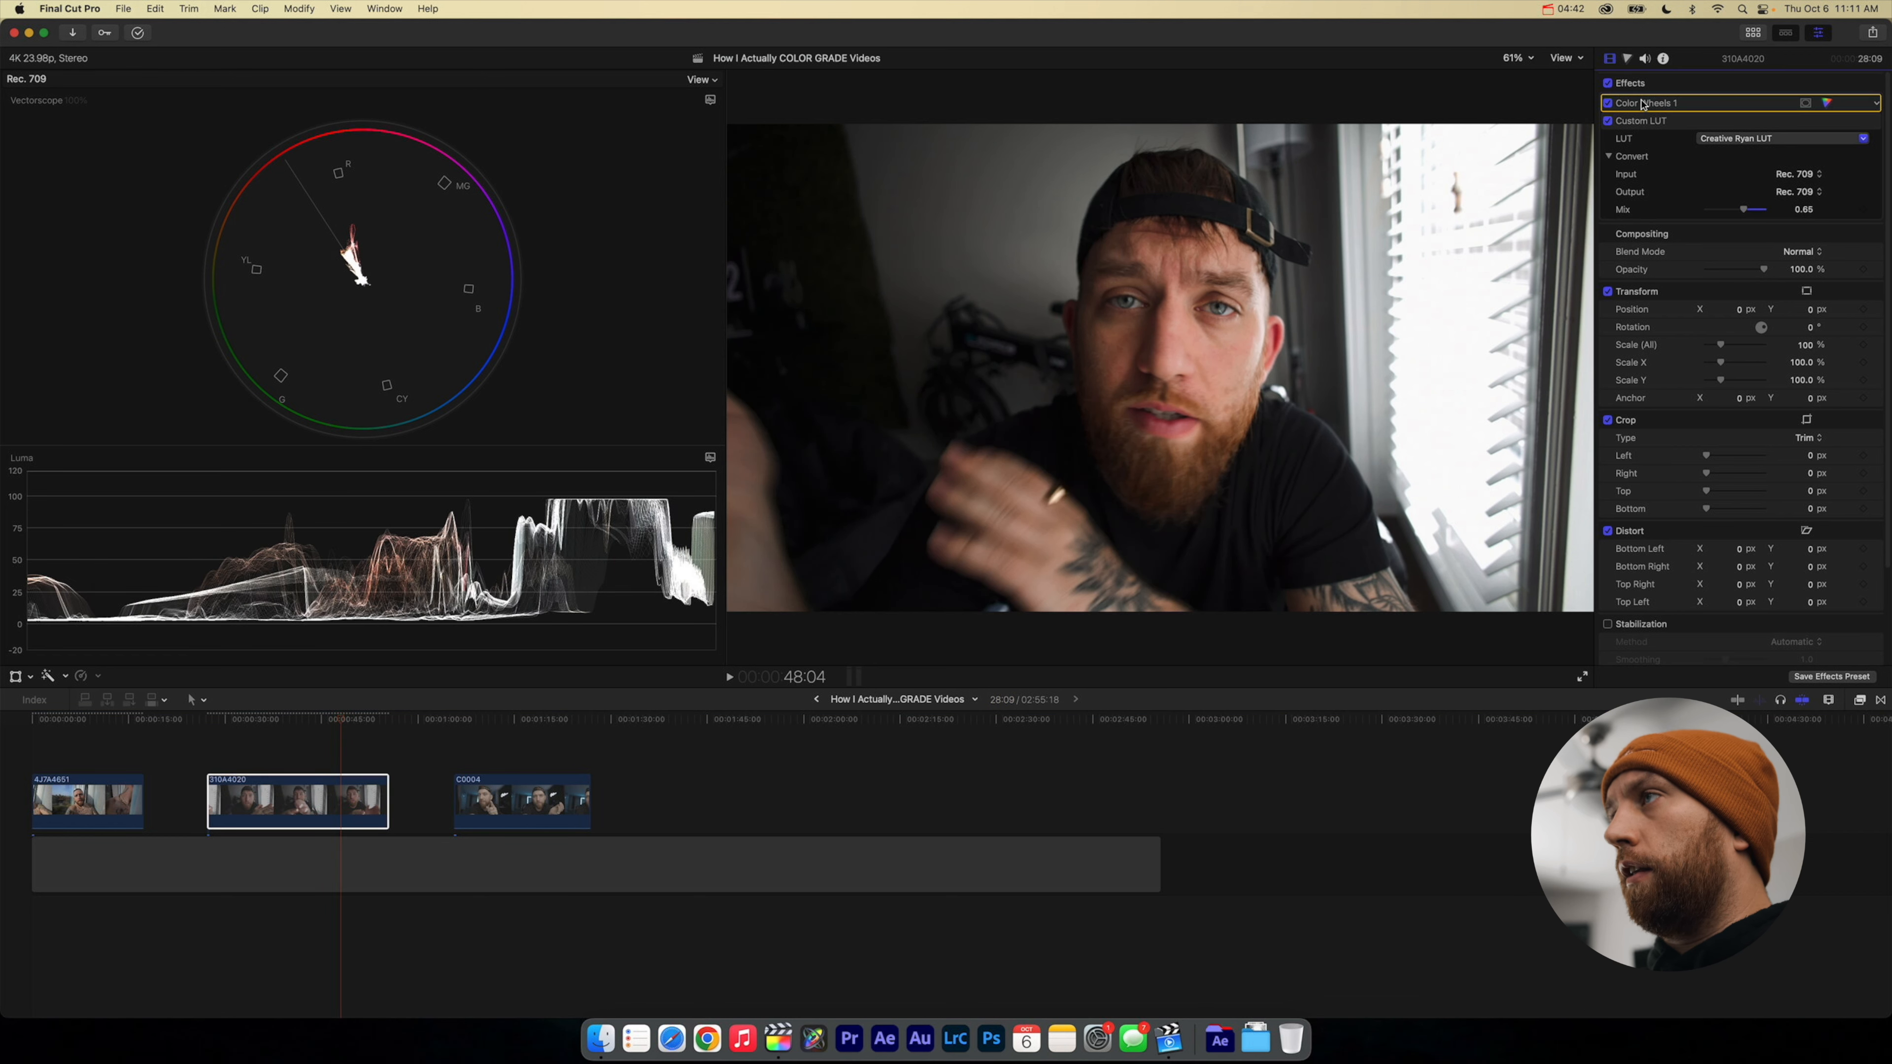
click(1643, 105)
click(1711, 108)
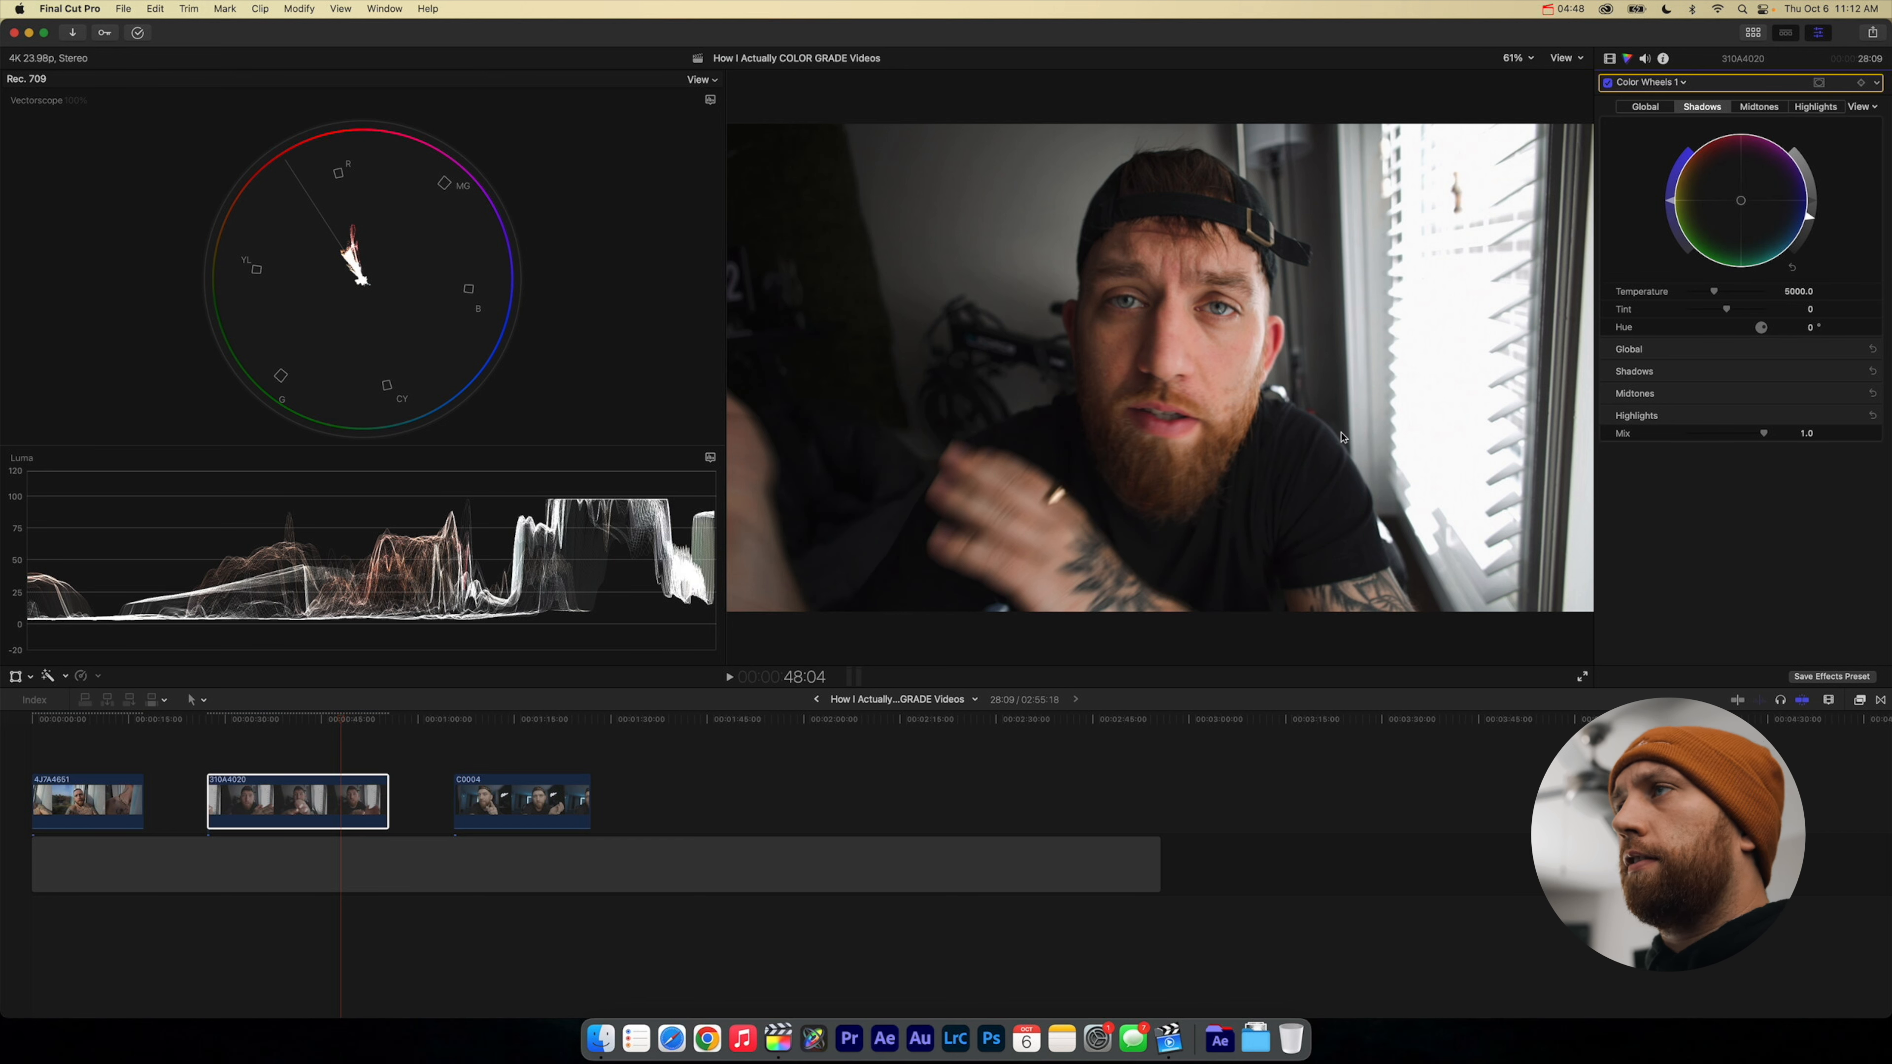
click(265, 753)
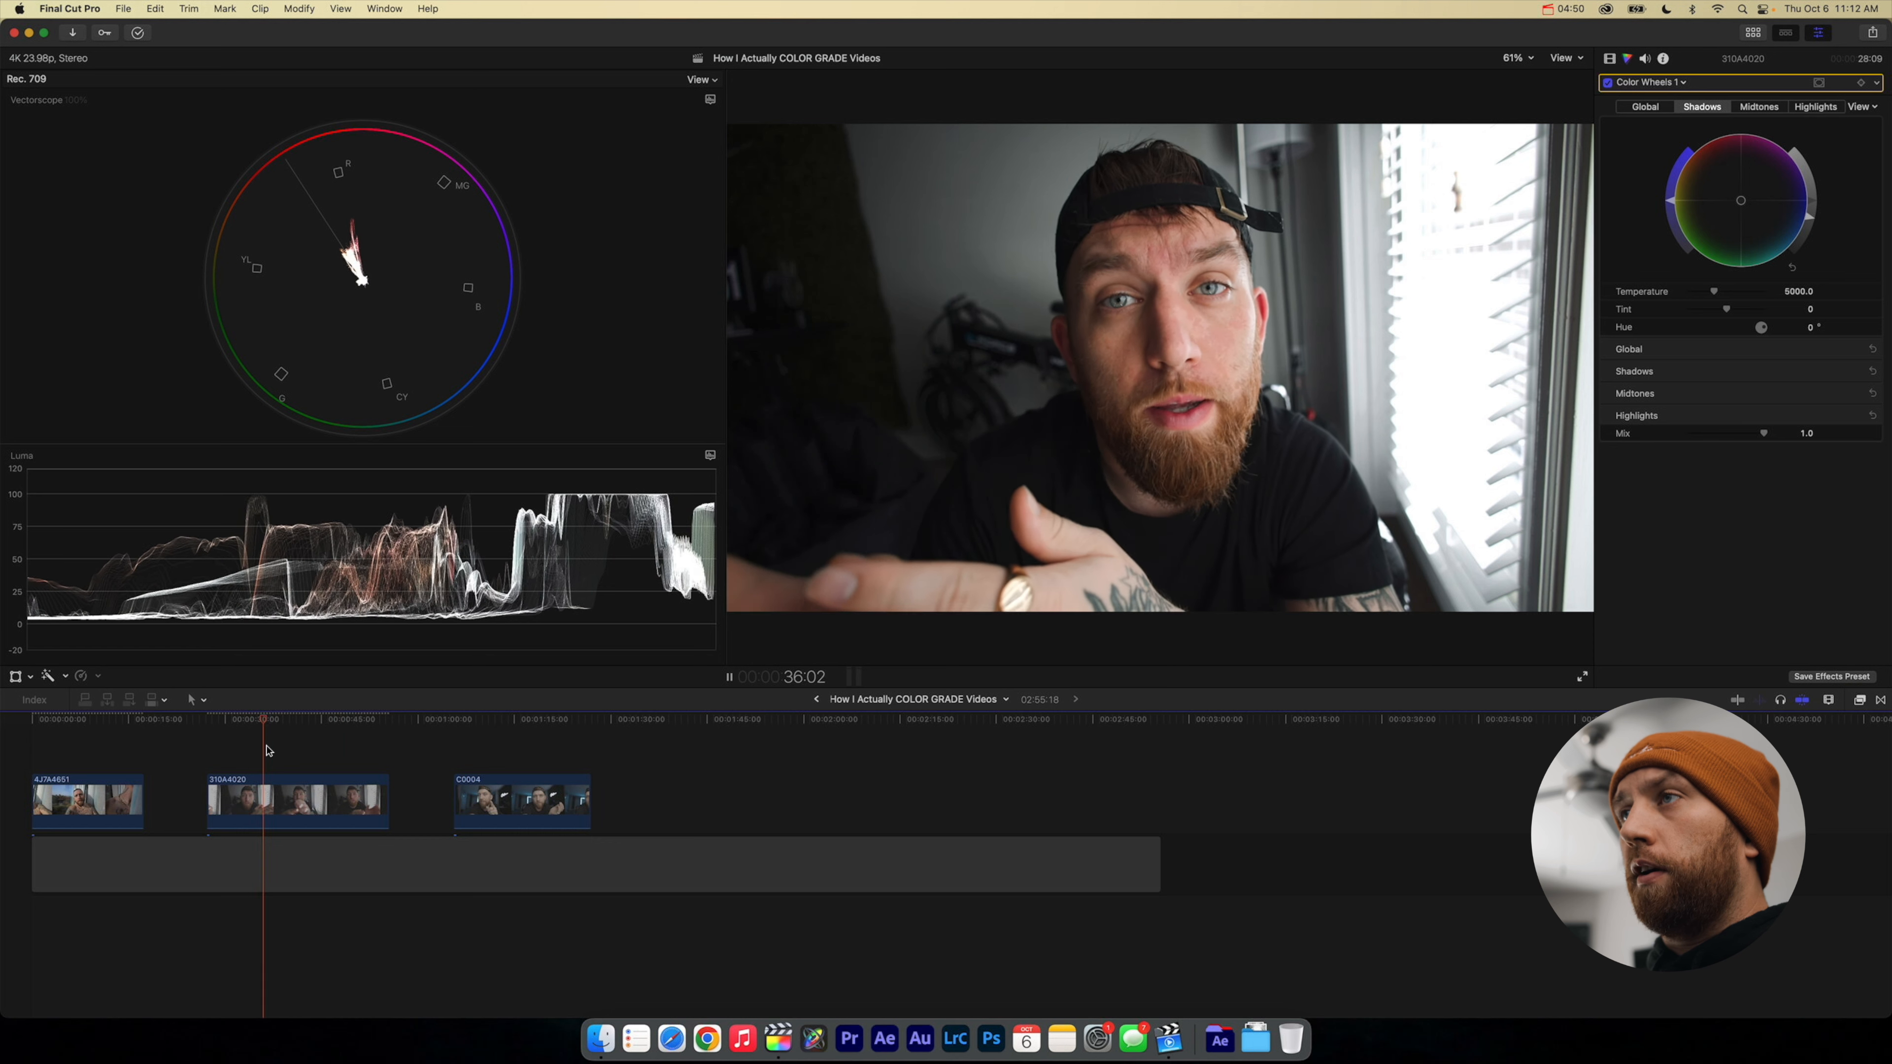
click(318, 786)
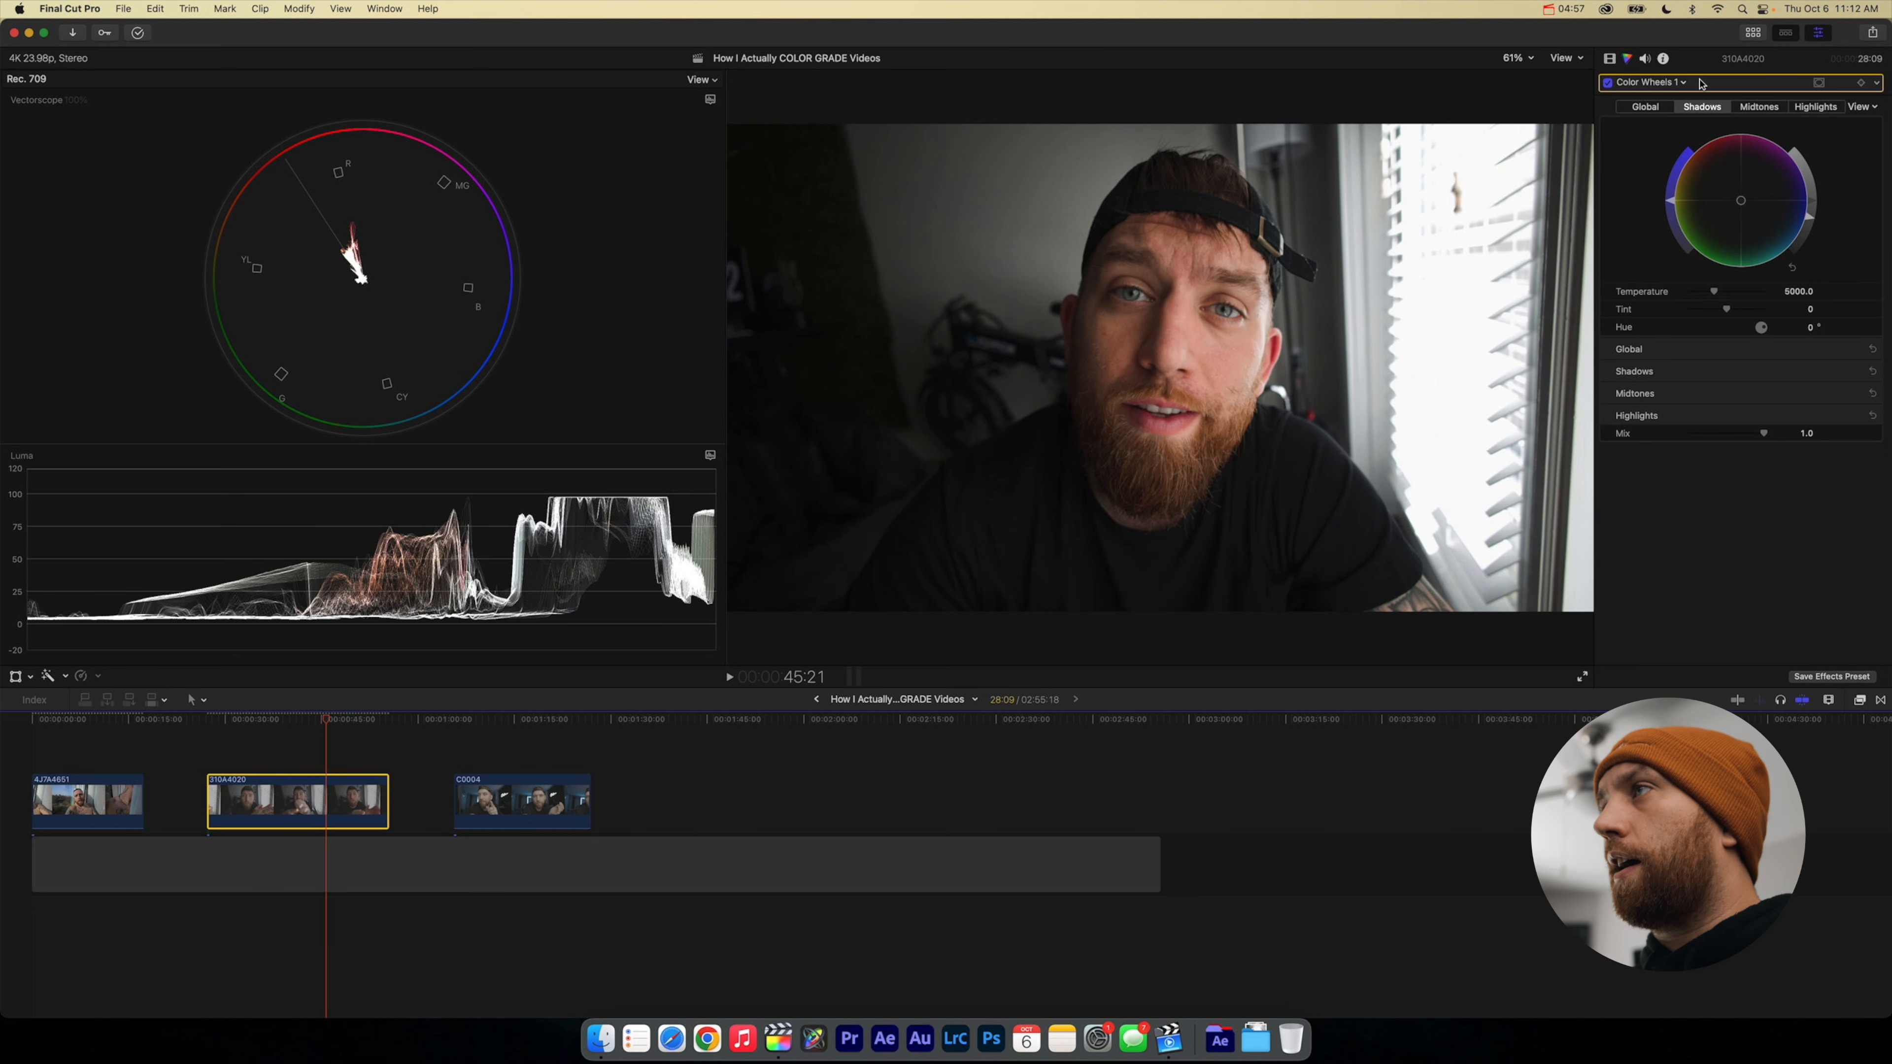
click(1758, 107)
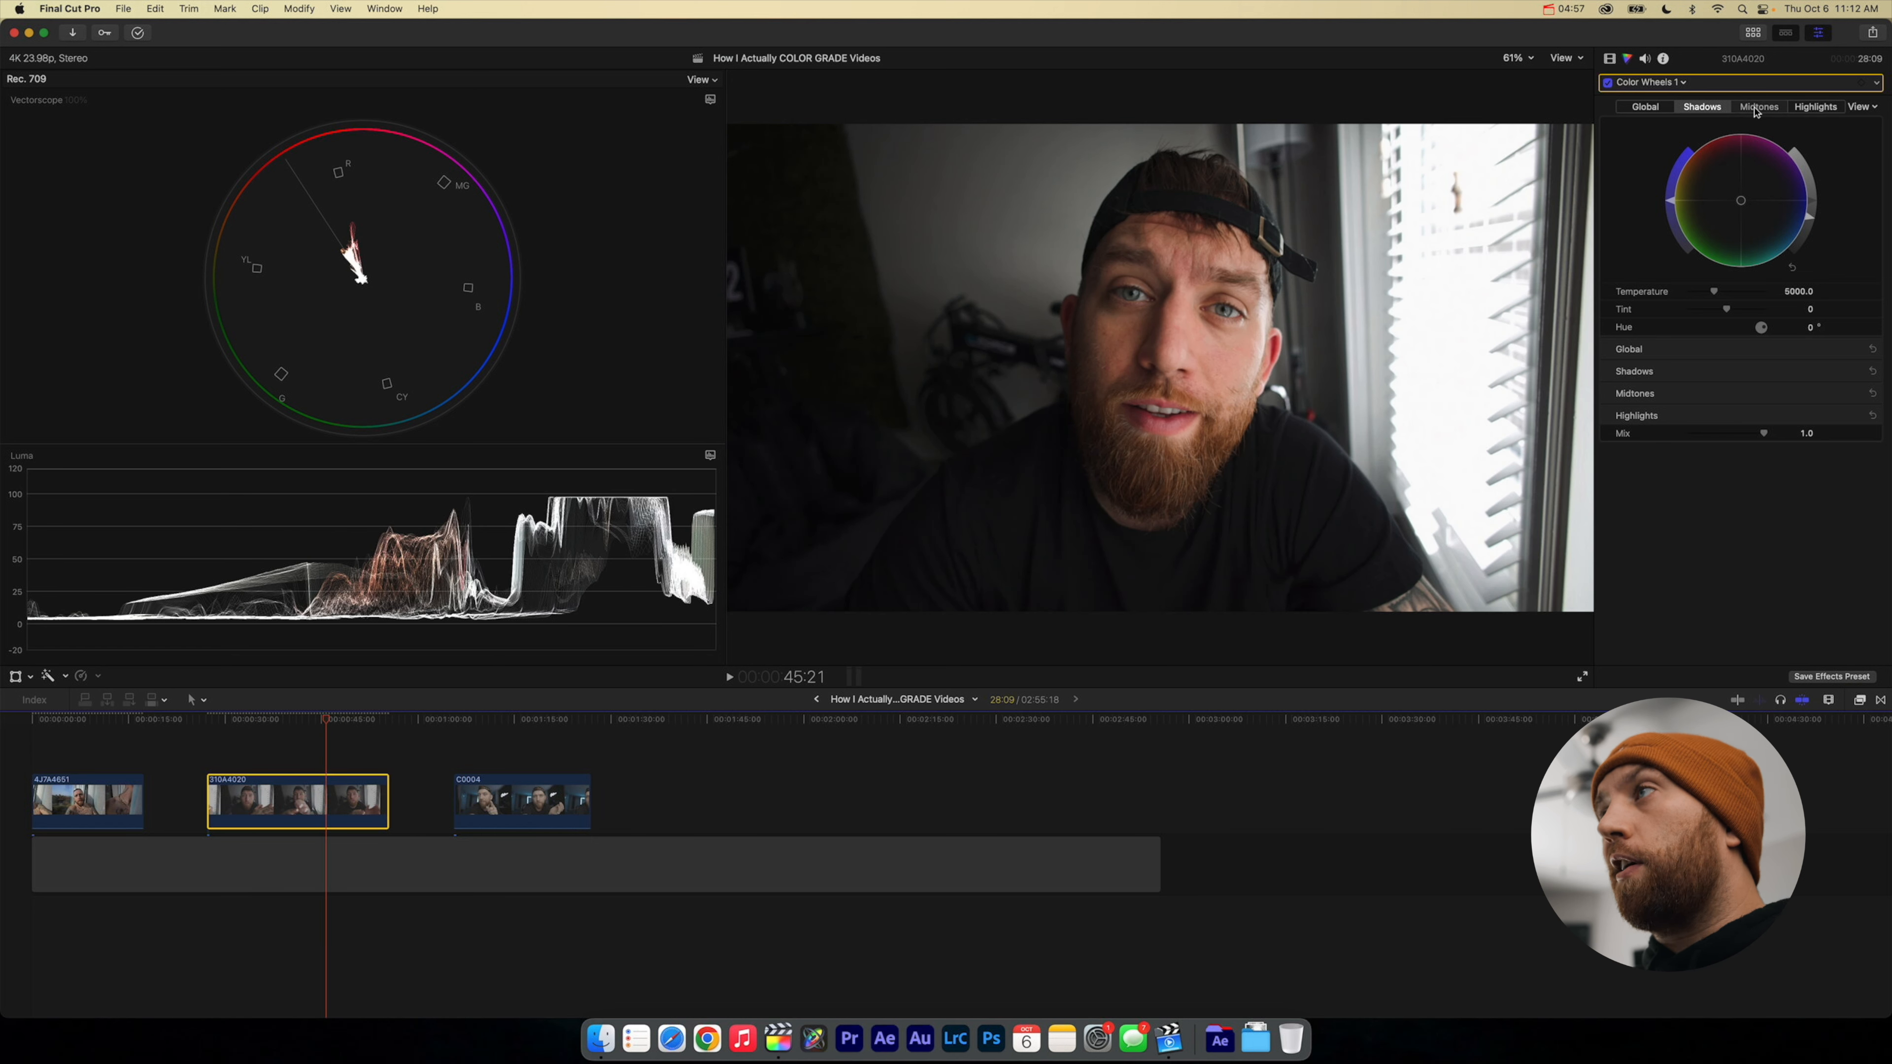
click(1812, 211)
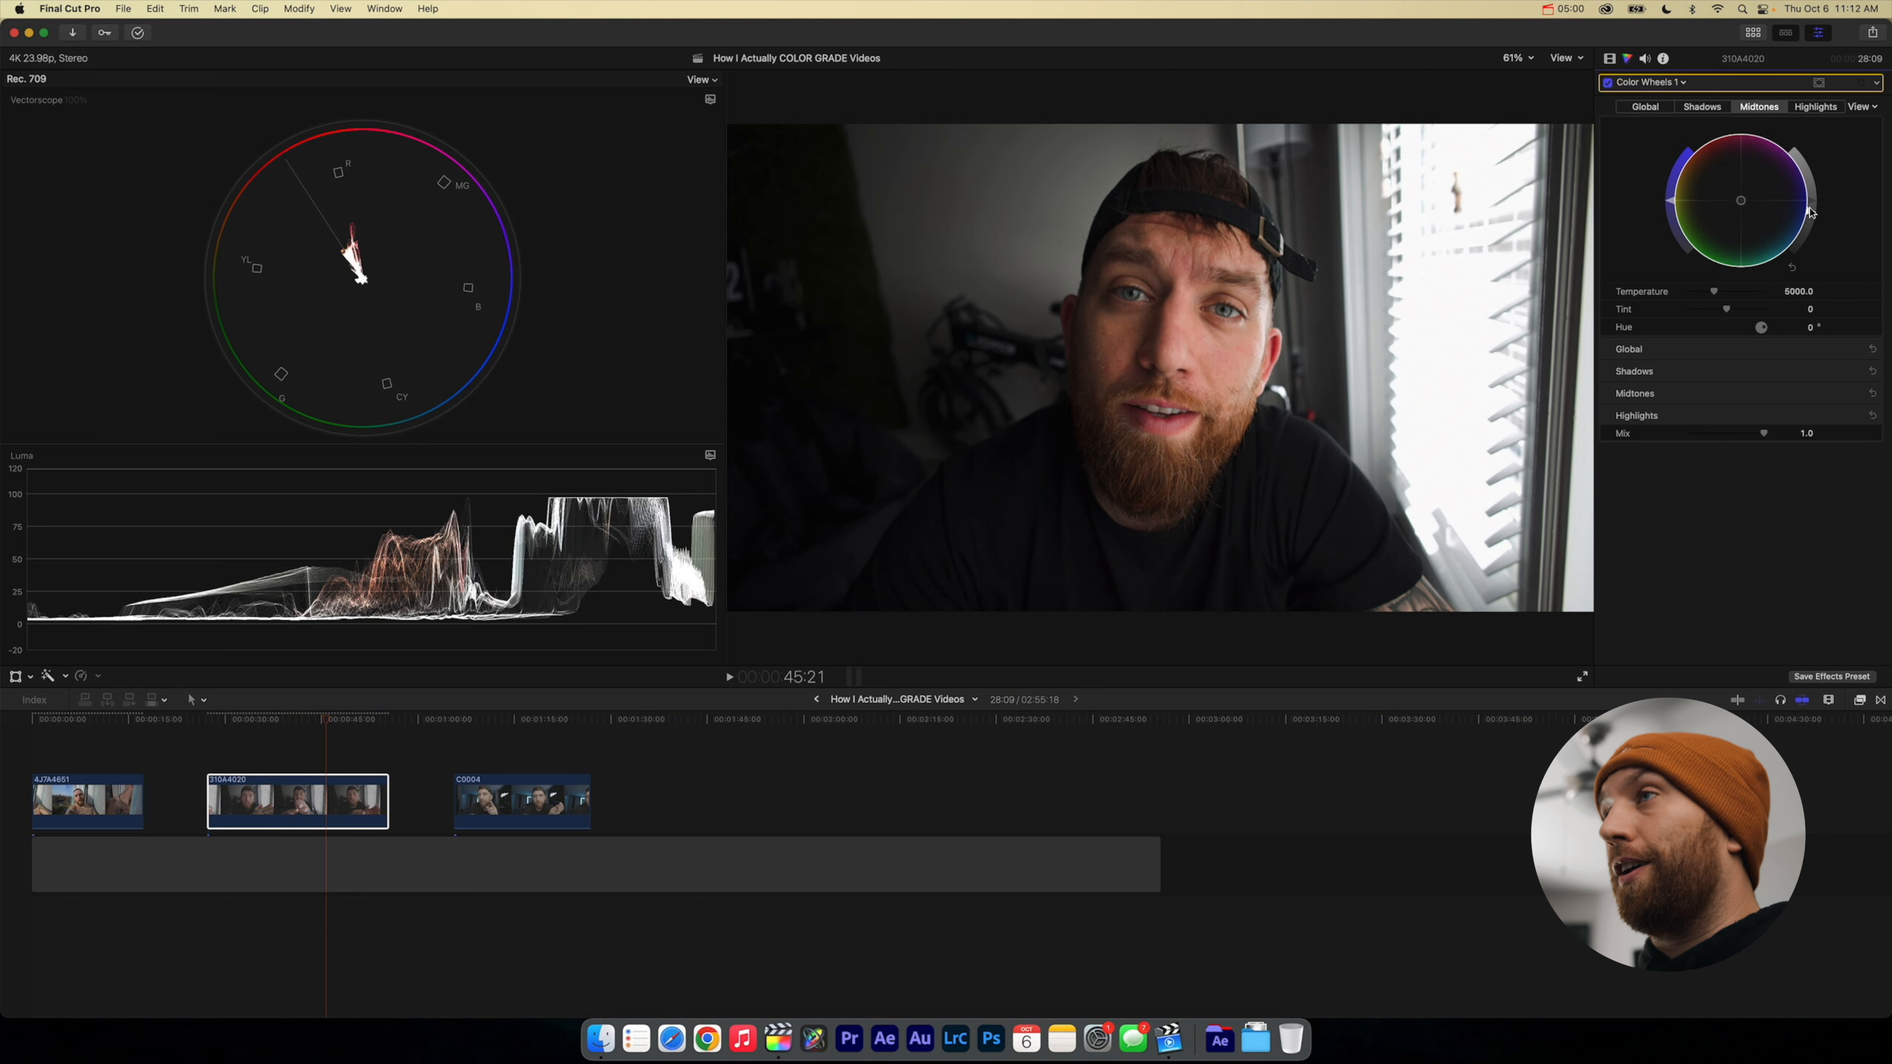
Step: Play the adjusted clip 310A4020 and compare the shot before and after its effects
click(286, 734)
key(space)
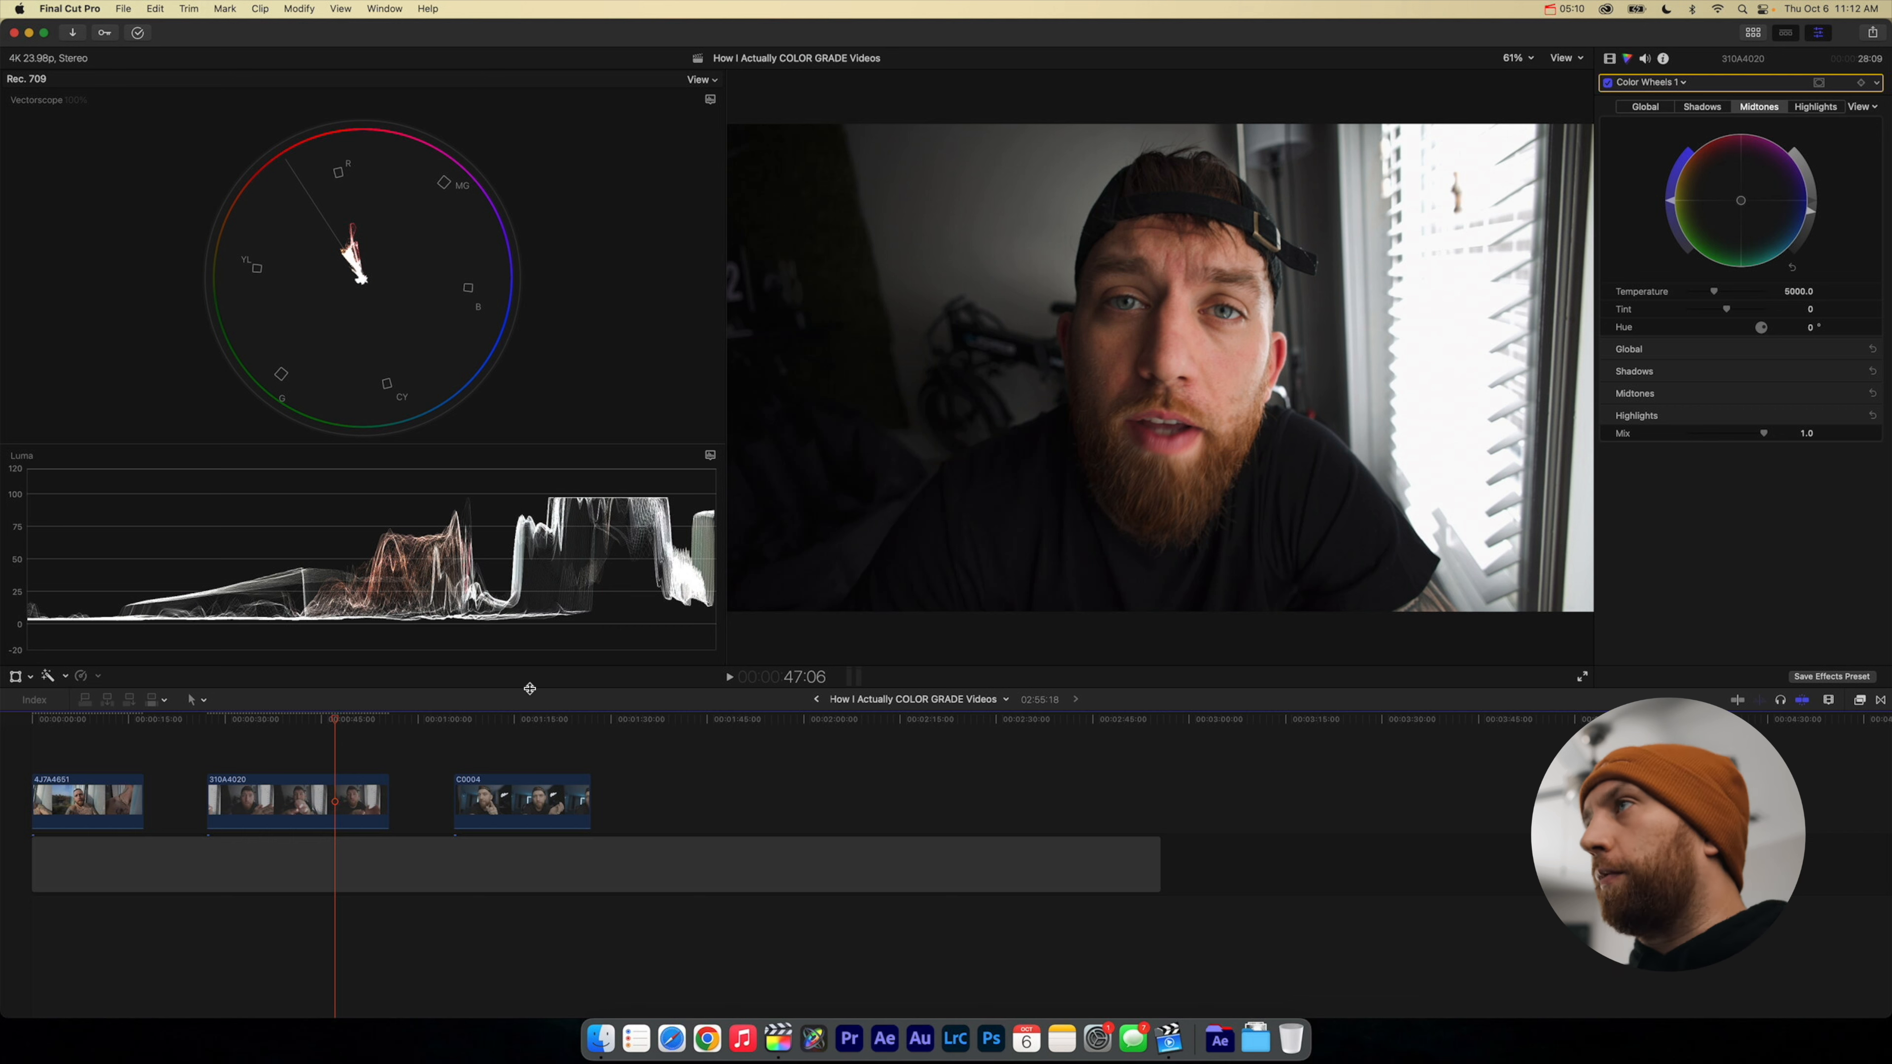
click(1608, 83)
click(1608, 83)
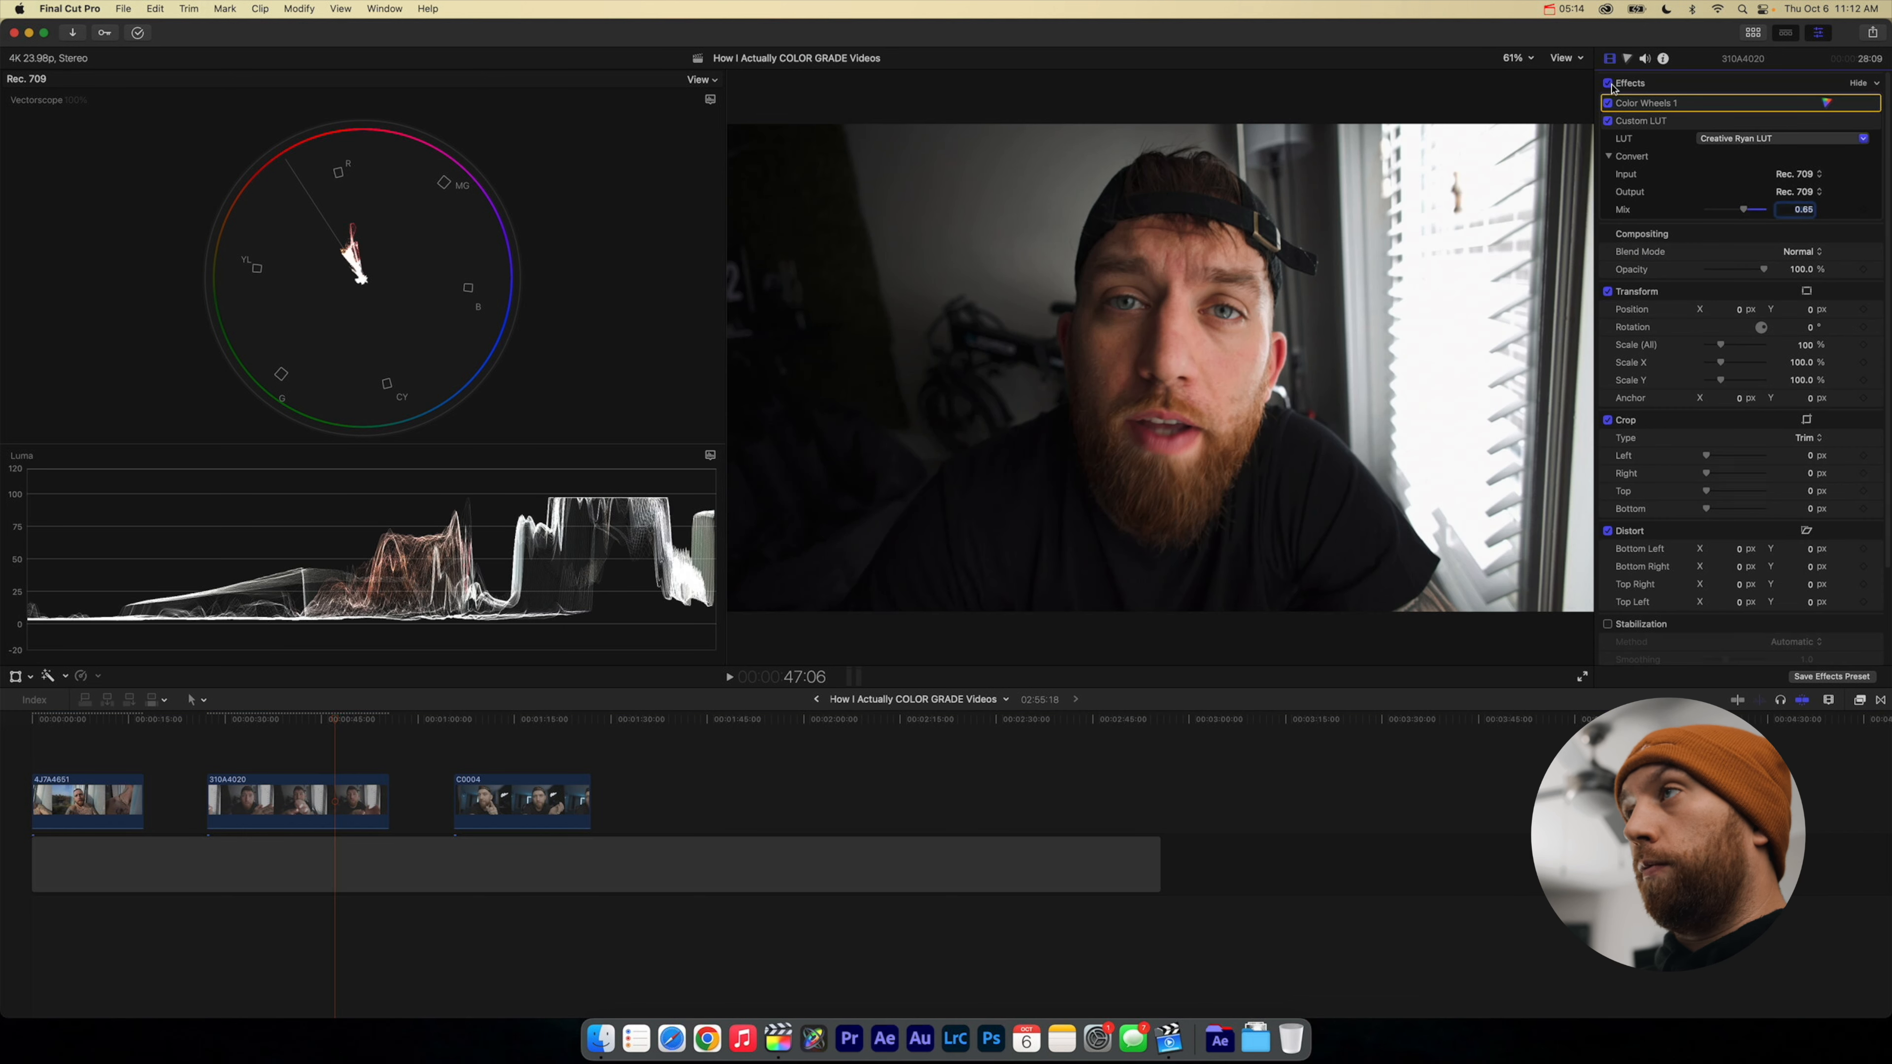
click(1608, 82)
click(1609, 83)
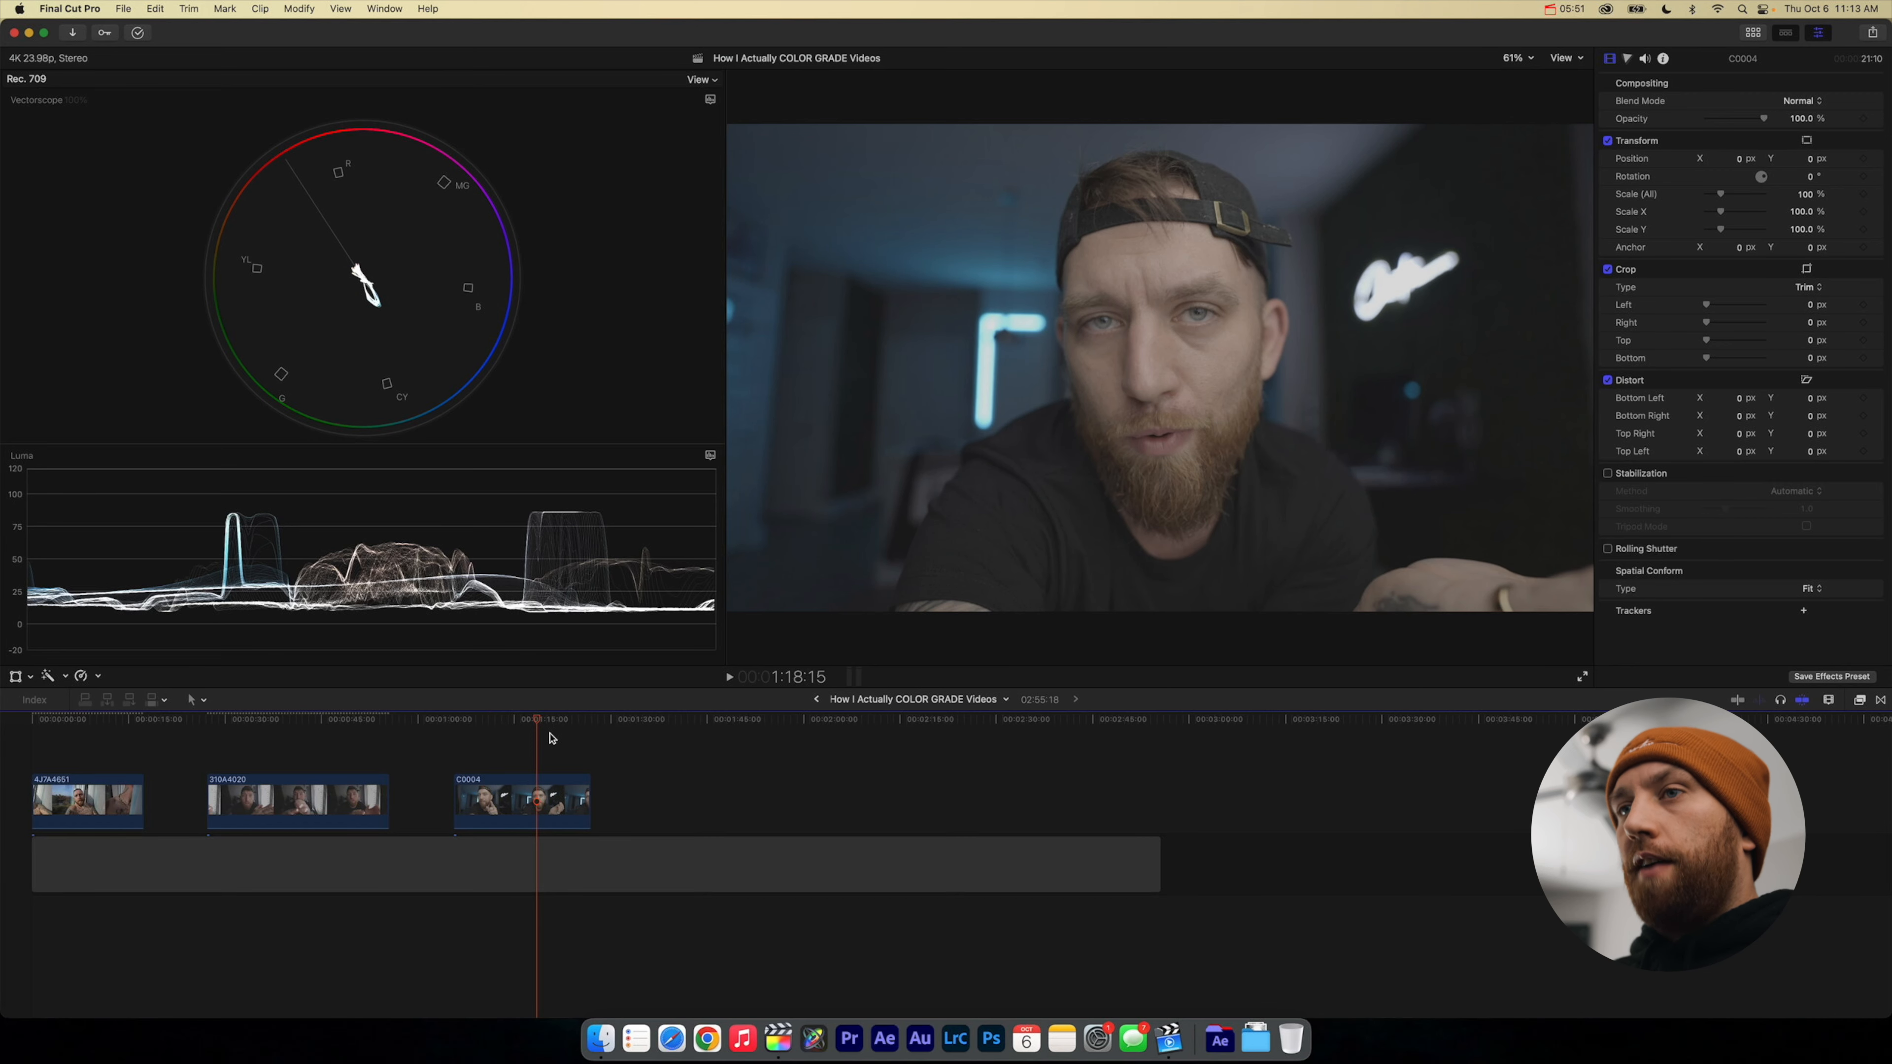
Step: Look through the ungraded clip C0004 at several points along its length
click(521, 745)
click(537, 745)
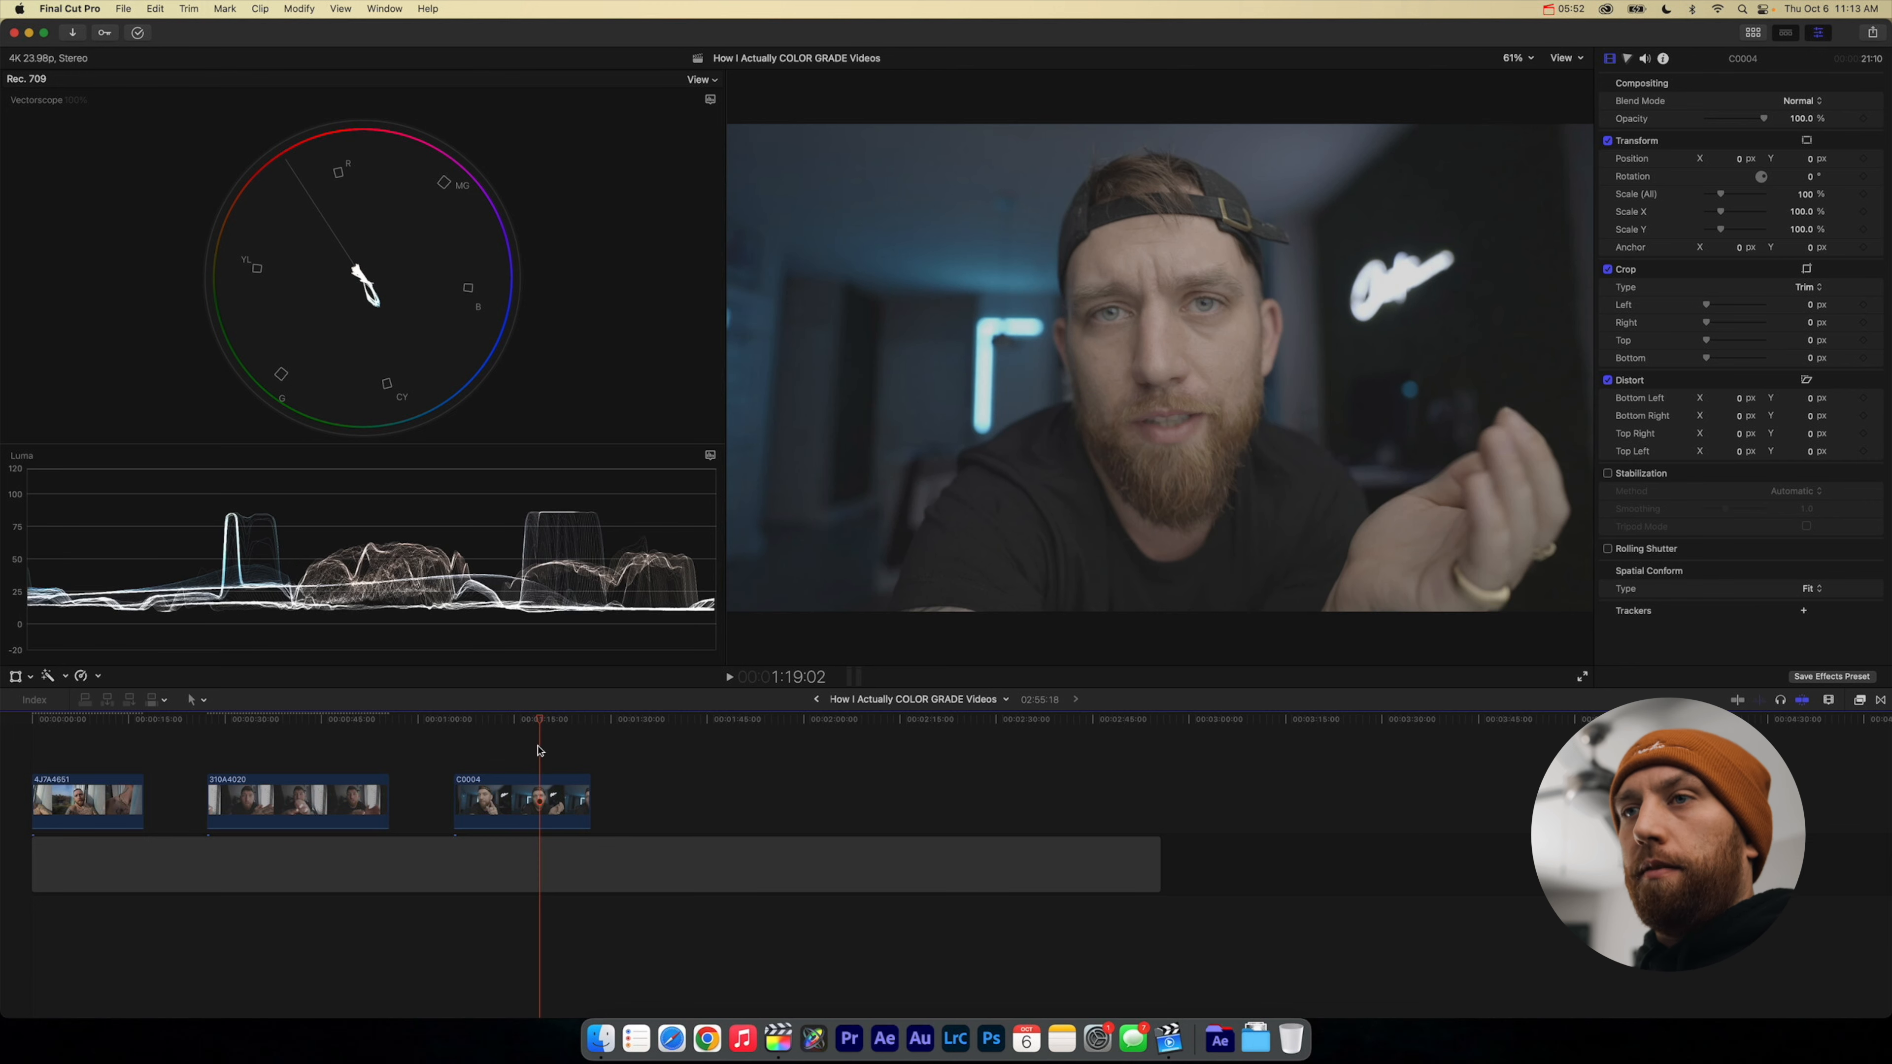
click(483, 744)
click(530, 746)
click(554, 743)
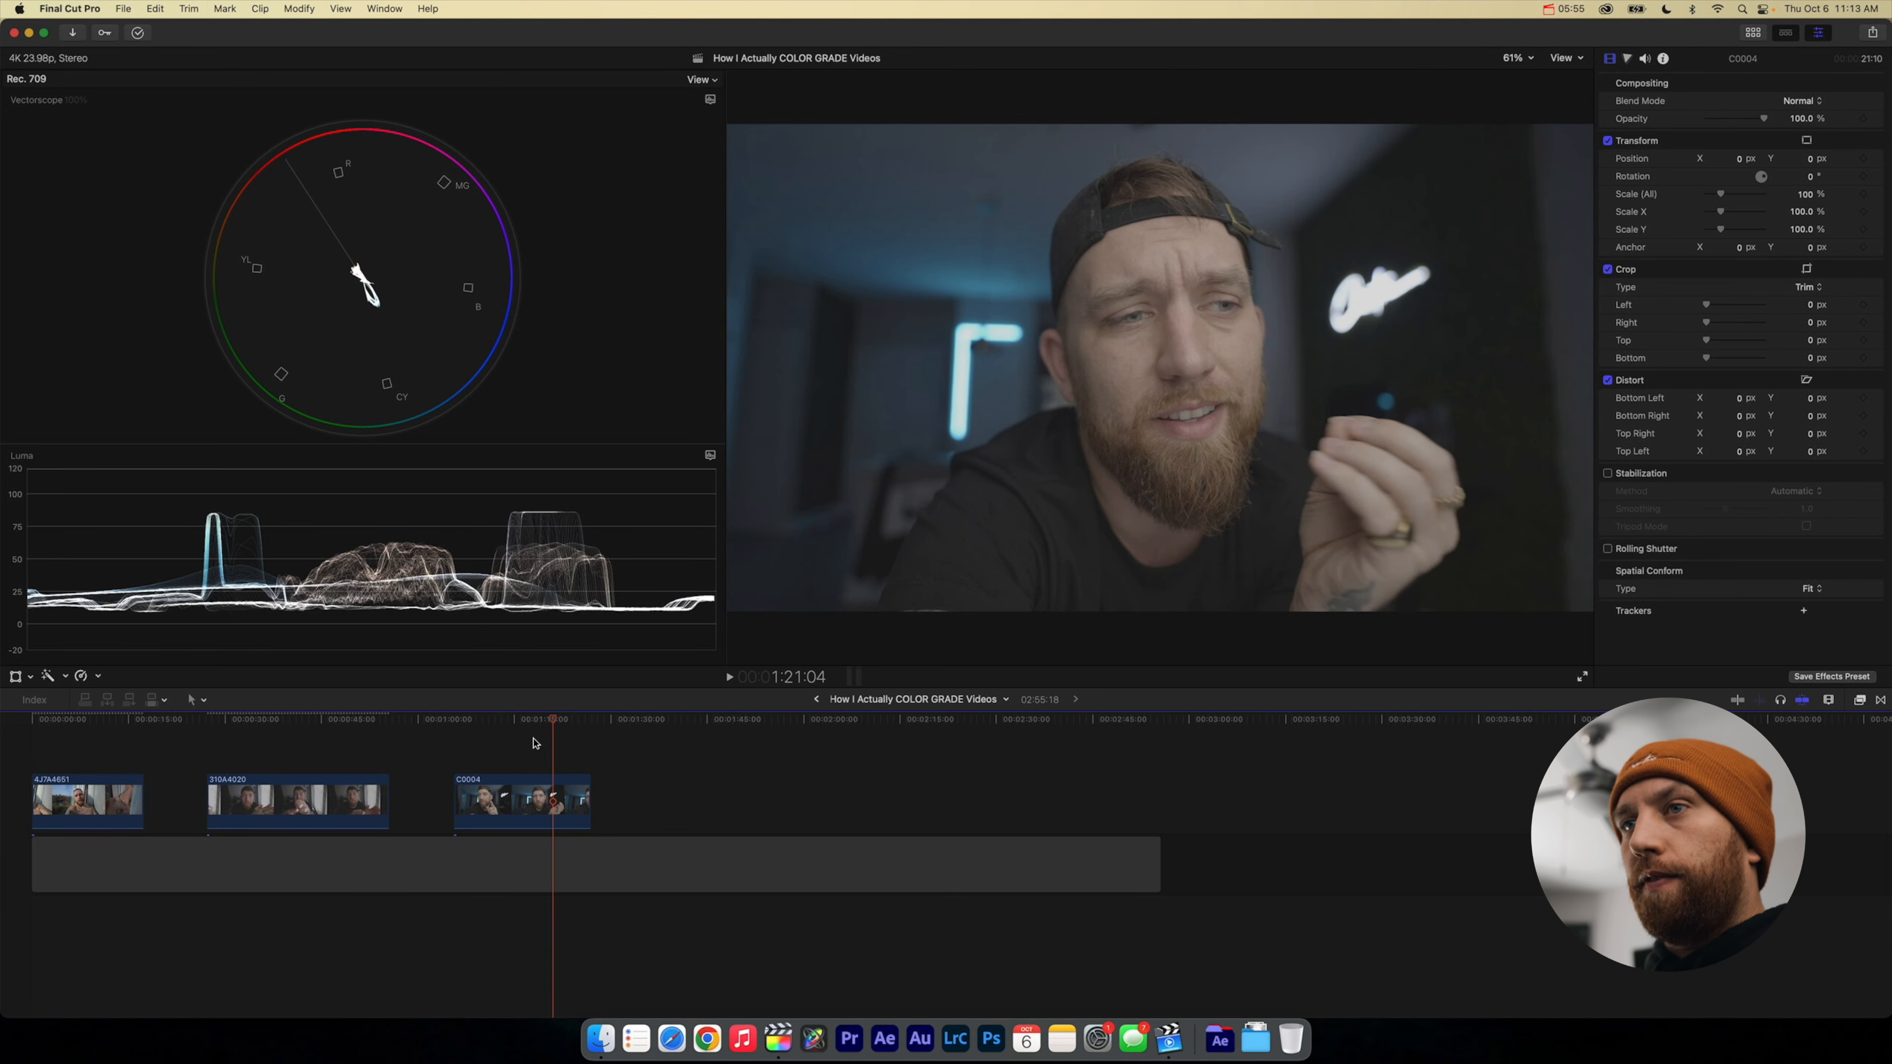
click(527, 743)
click(499, 743)
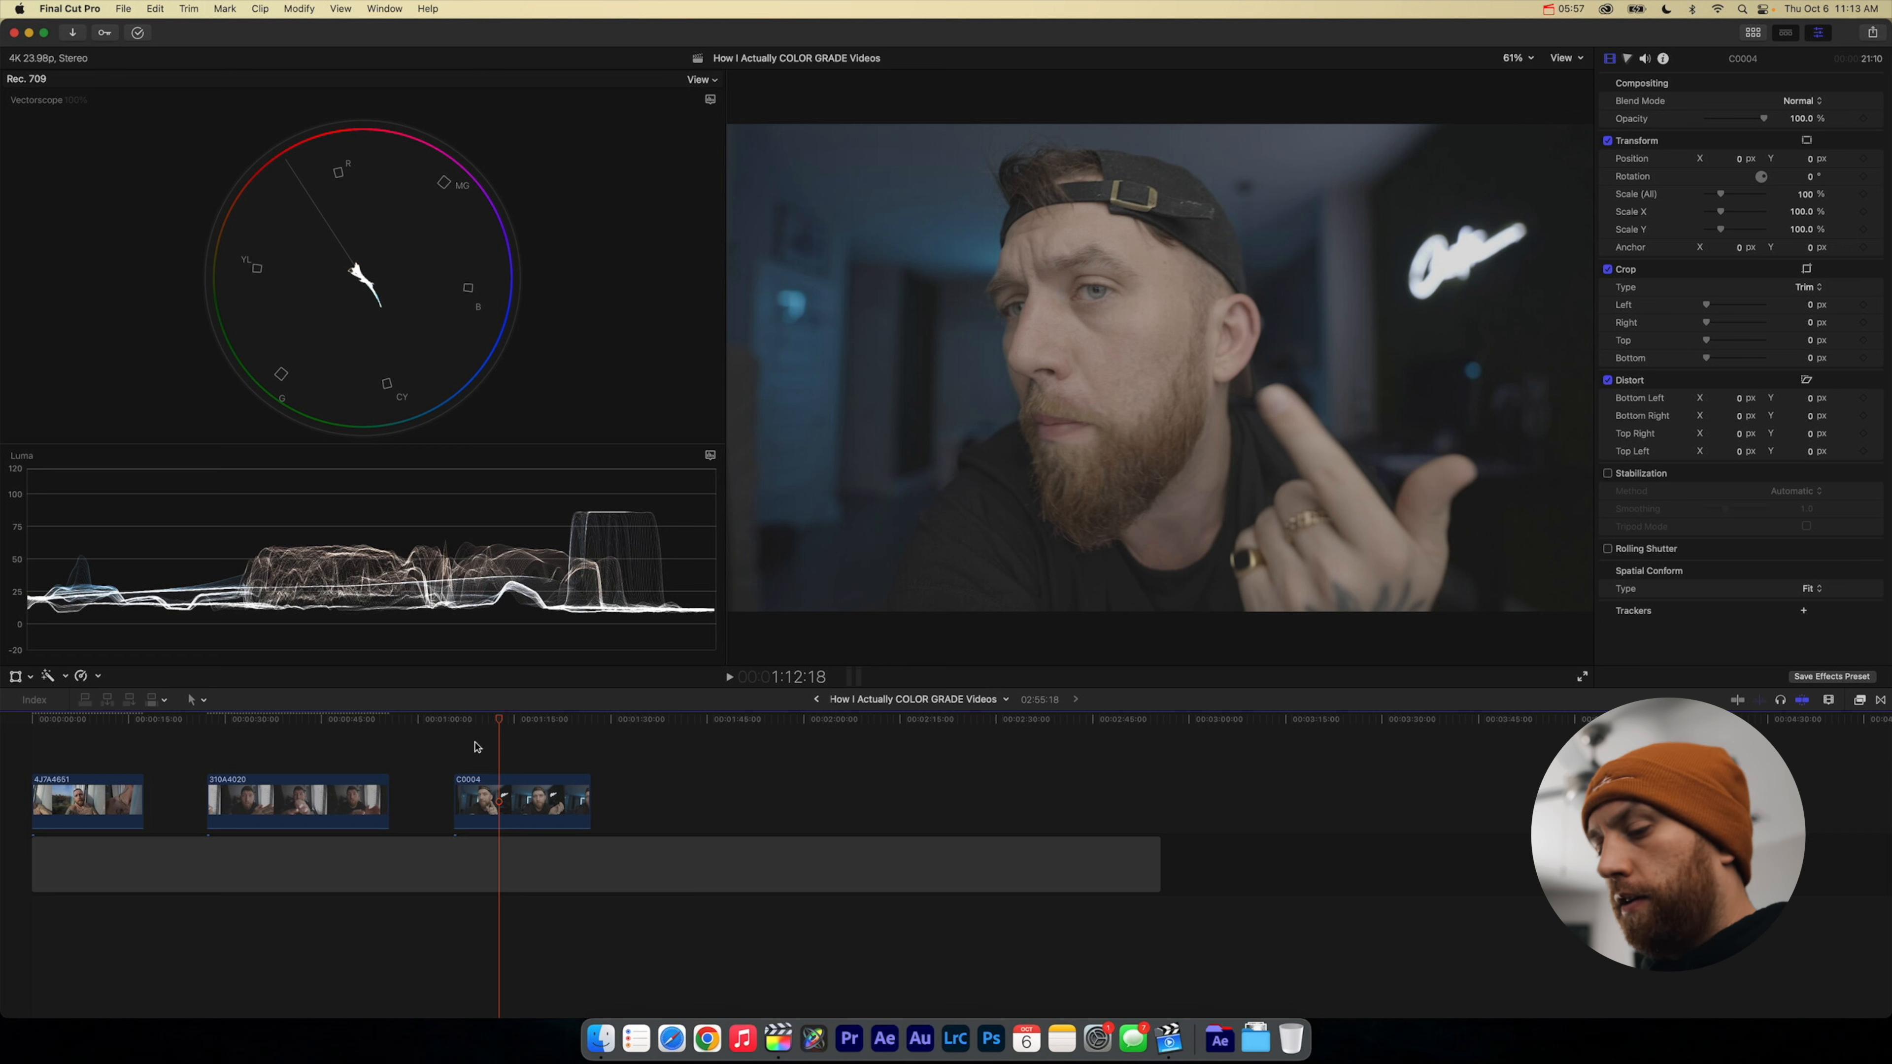
Step: Add a Color Wheels correction to clip C0004 and lower its shadows brightness to just above 0 on the luma waveform
click(551, 811)
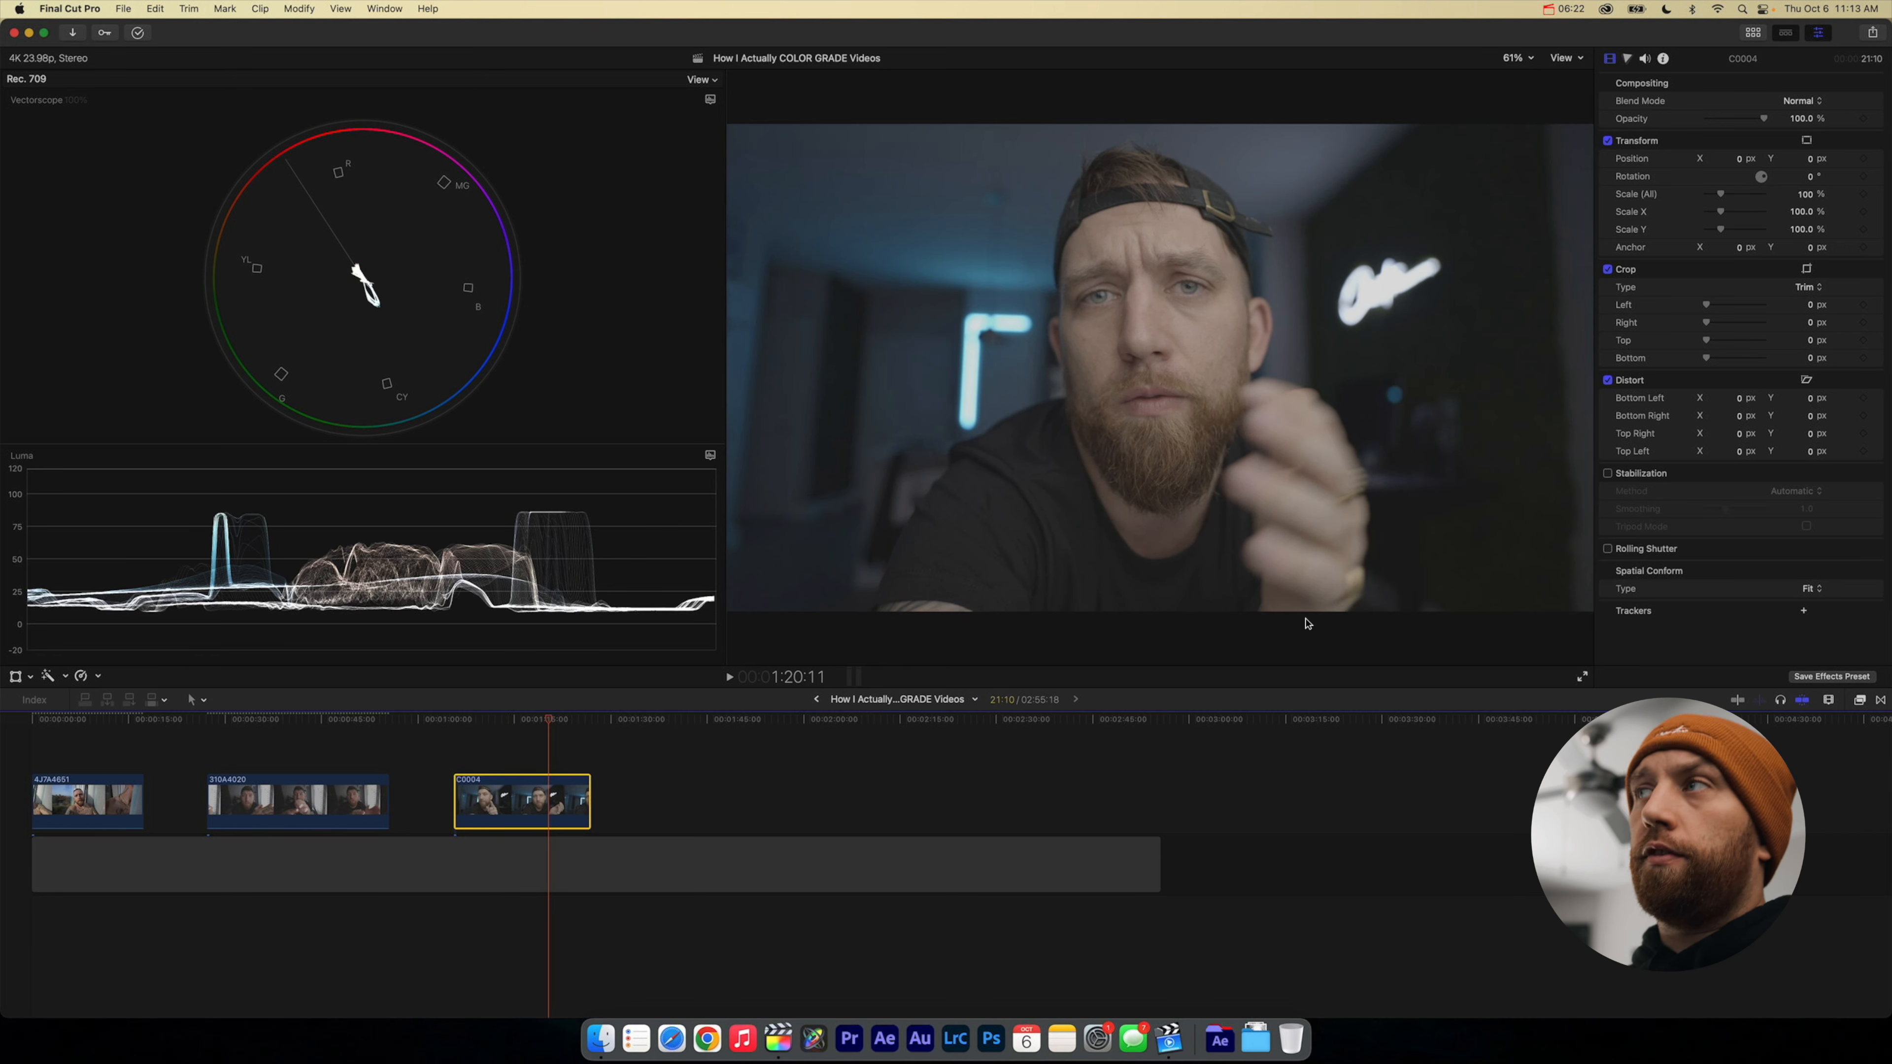
click(1627, 58)
click(1658, 84)
click(1677, 134)
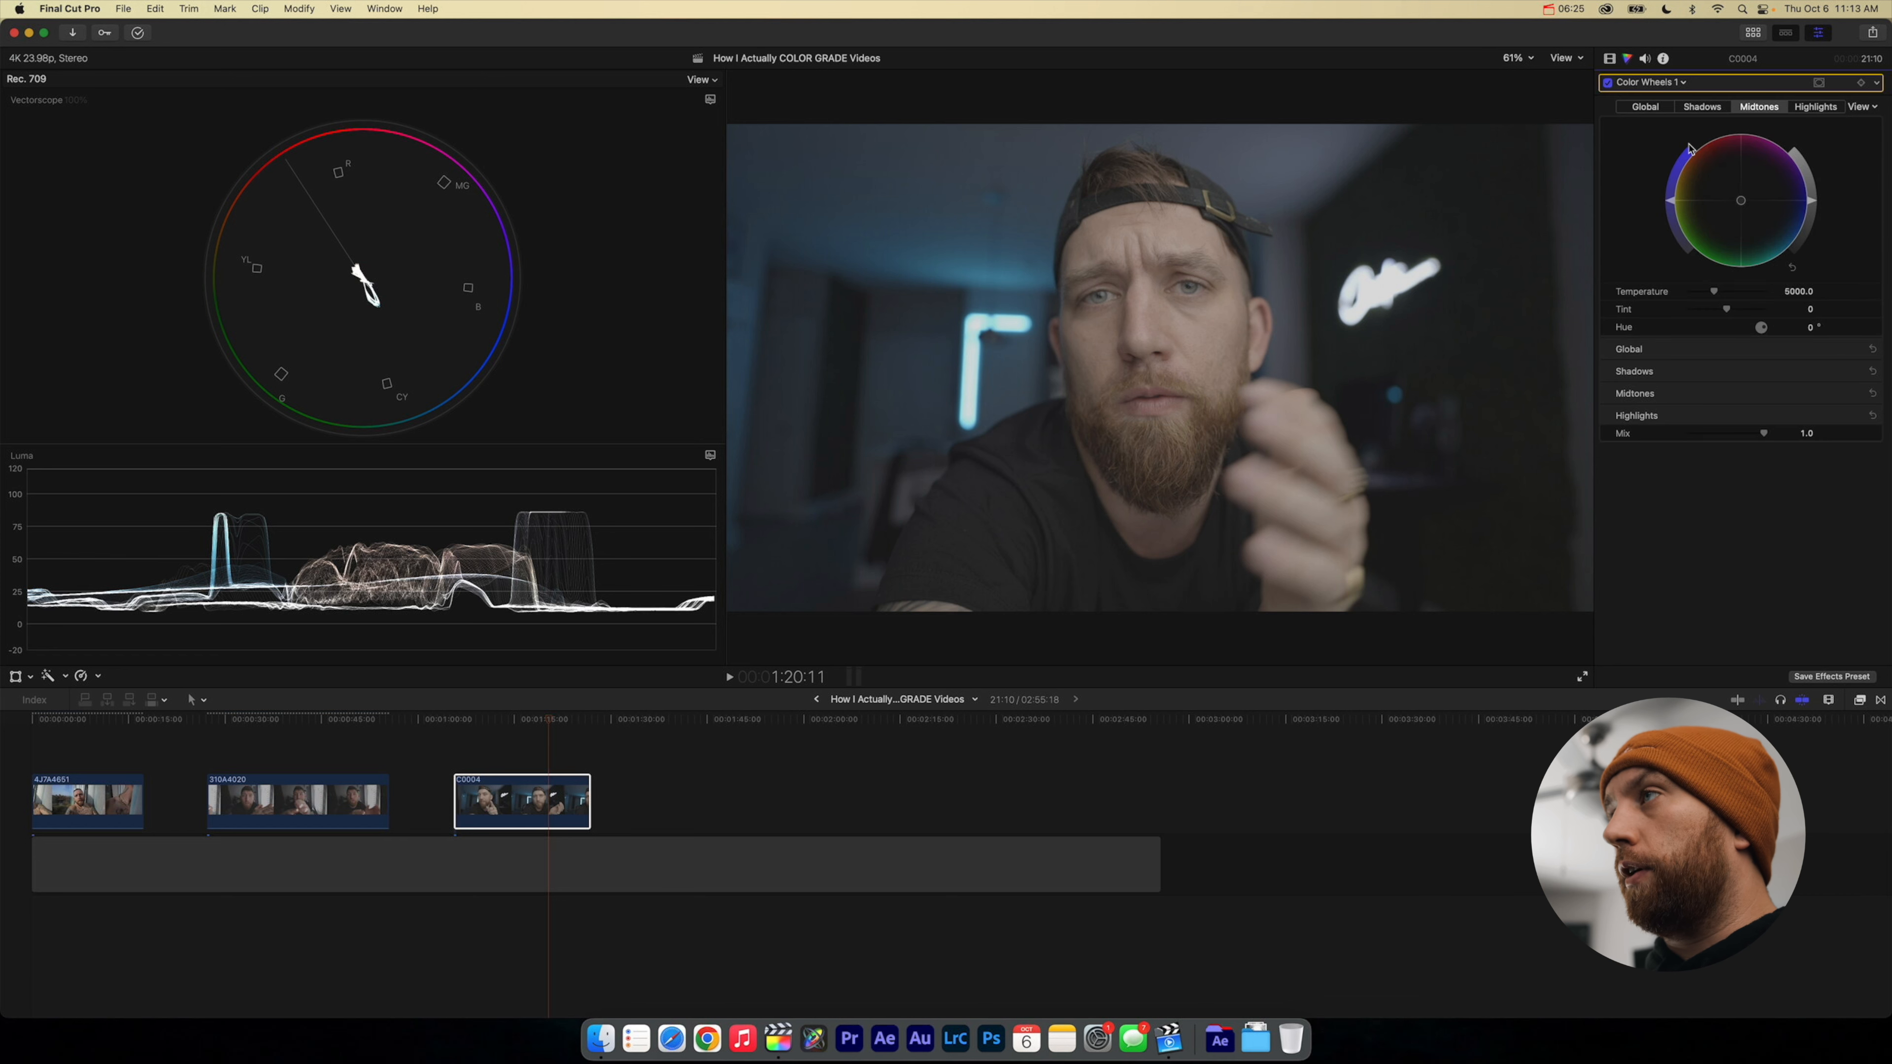
click(1702, 106)
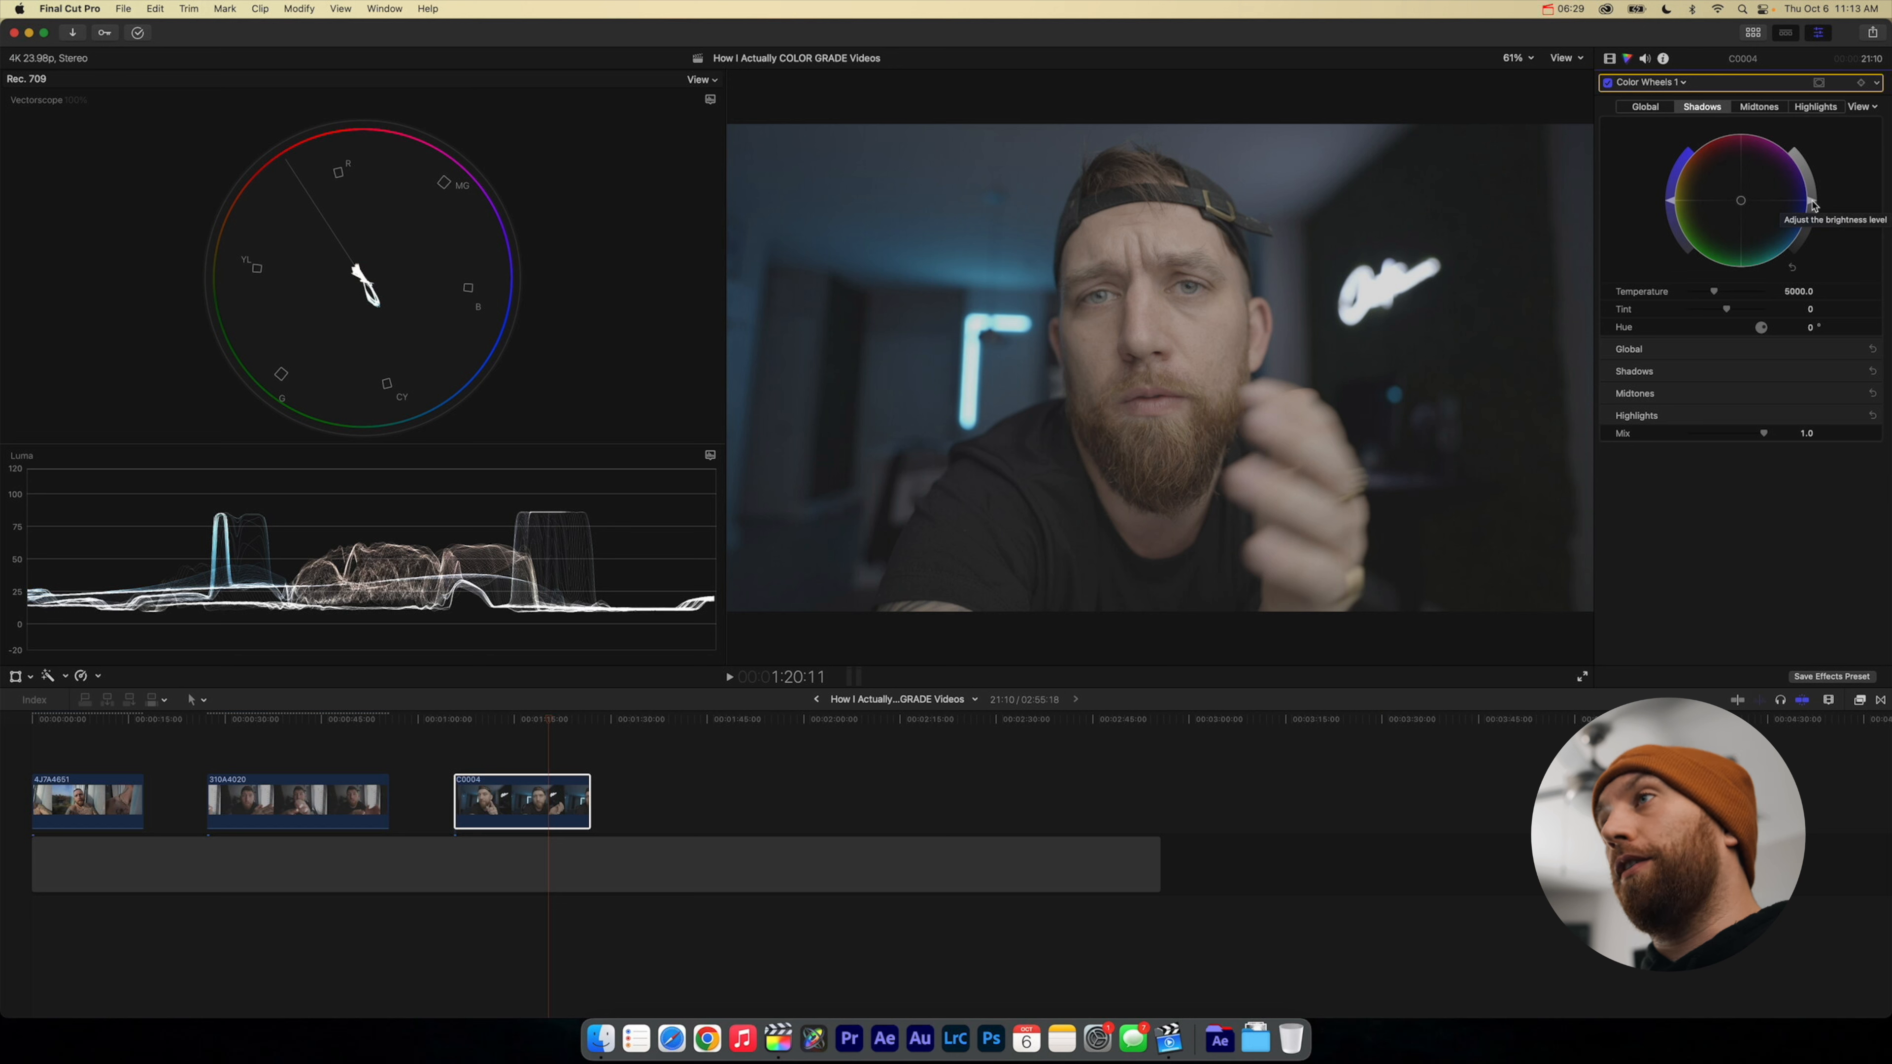
drag(1812, 206, 1815, 218)
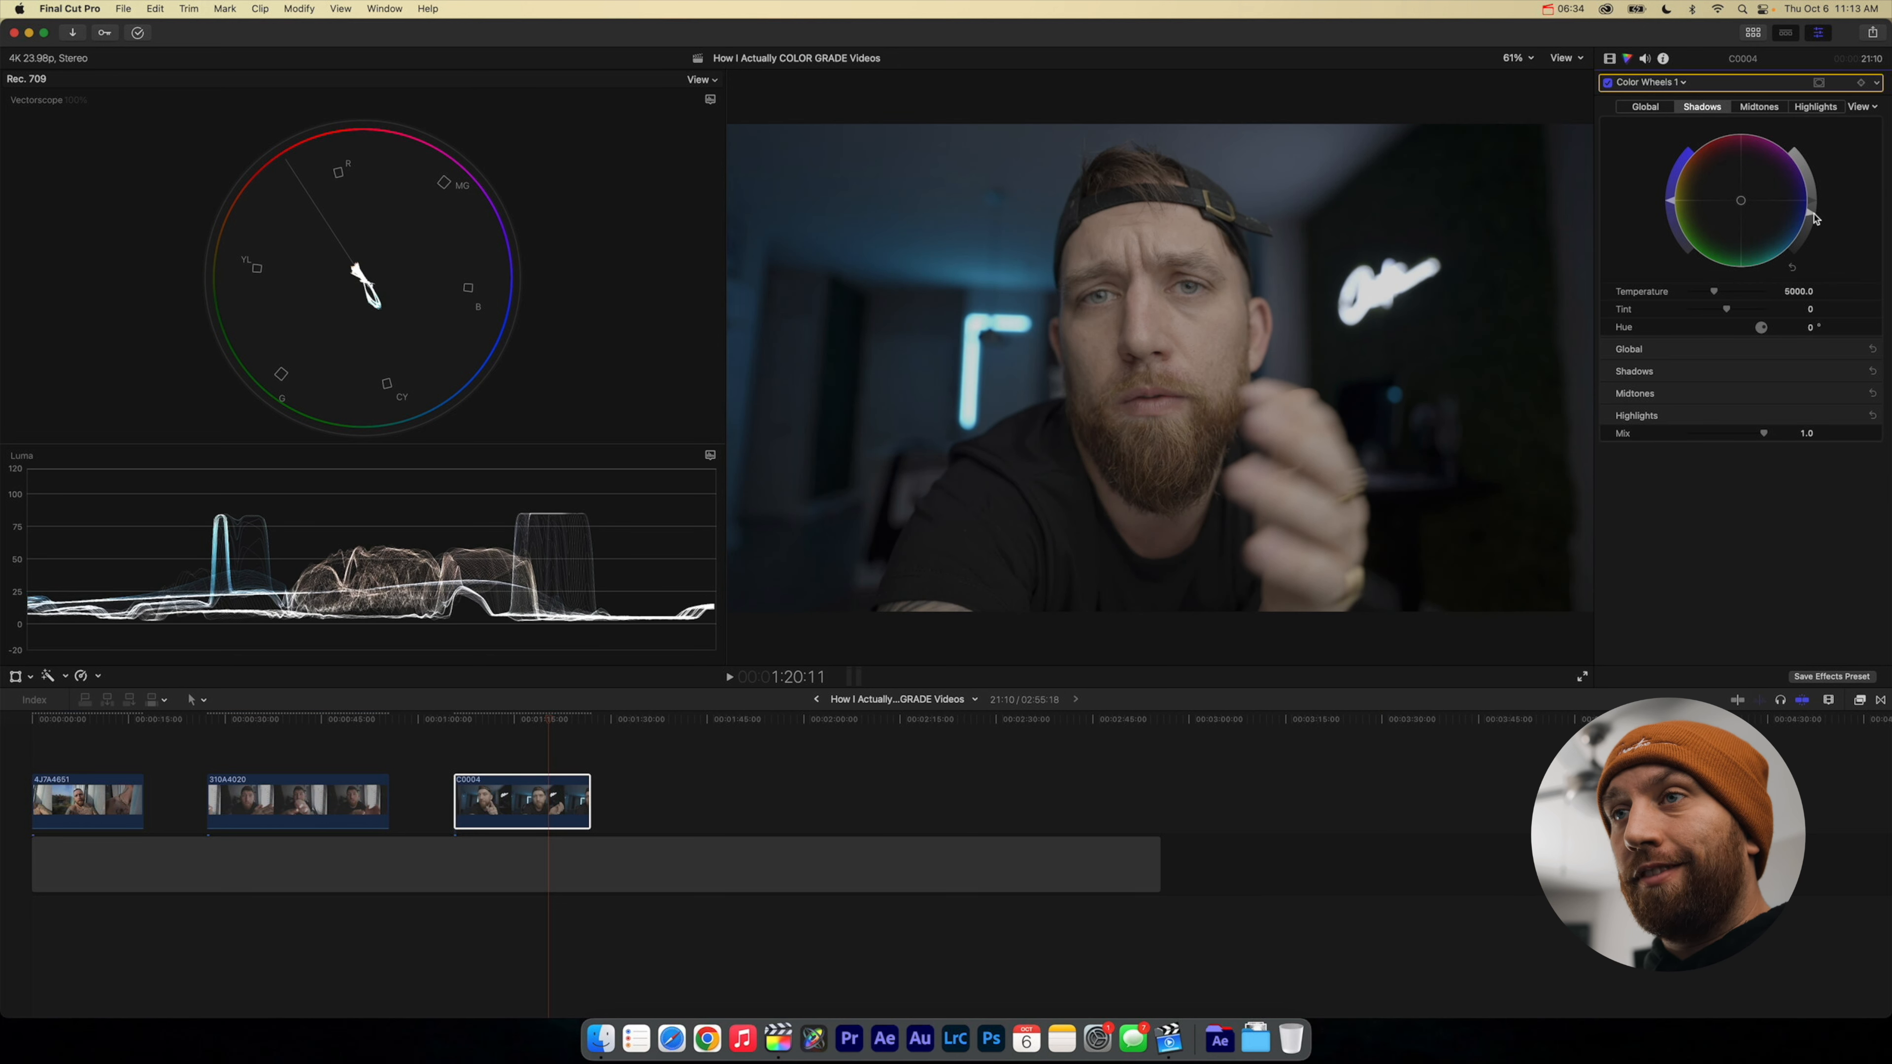
Step: Raise clip C0004's highlights until the luma waveform peaks just above 100, and slightly increase its global saturation
click(1815, 107)
drag(1811, 212, 1810, 182)
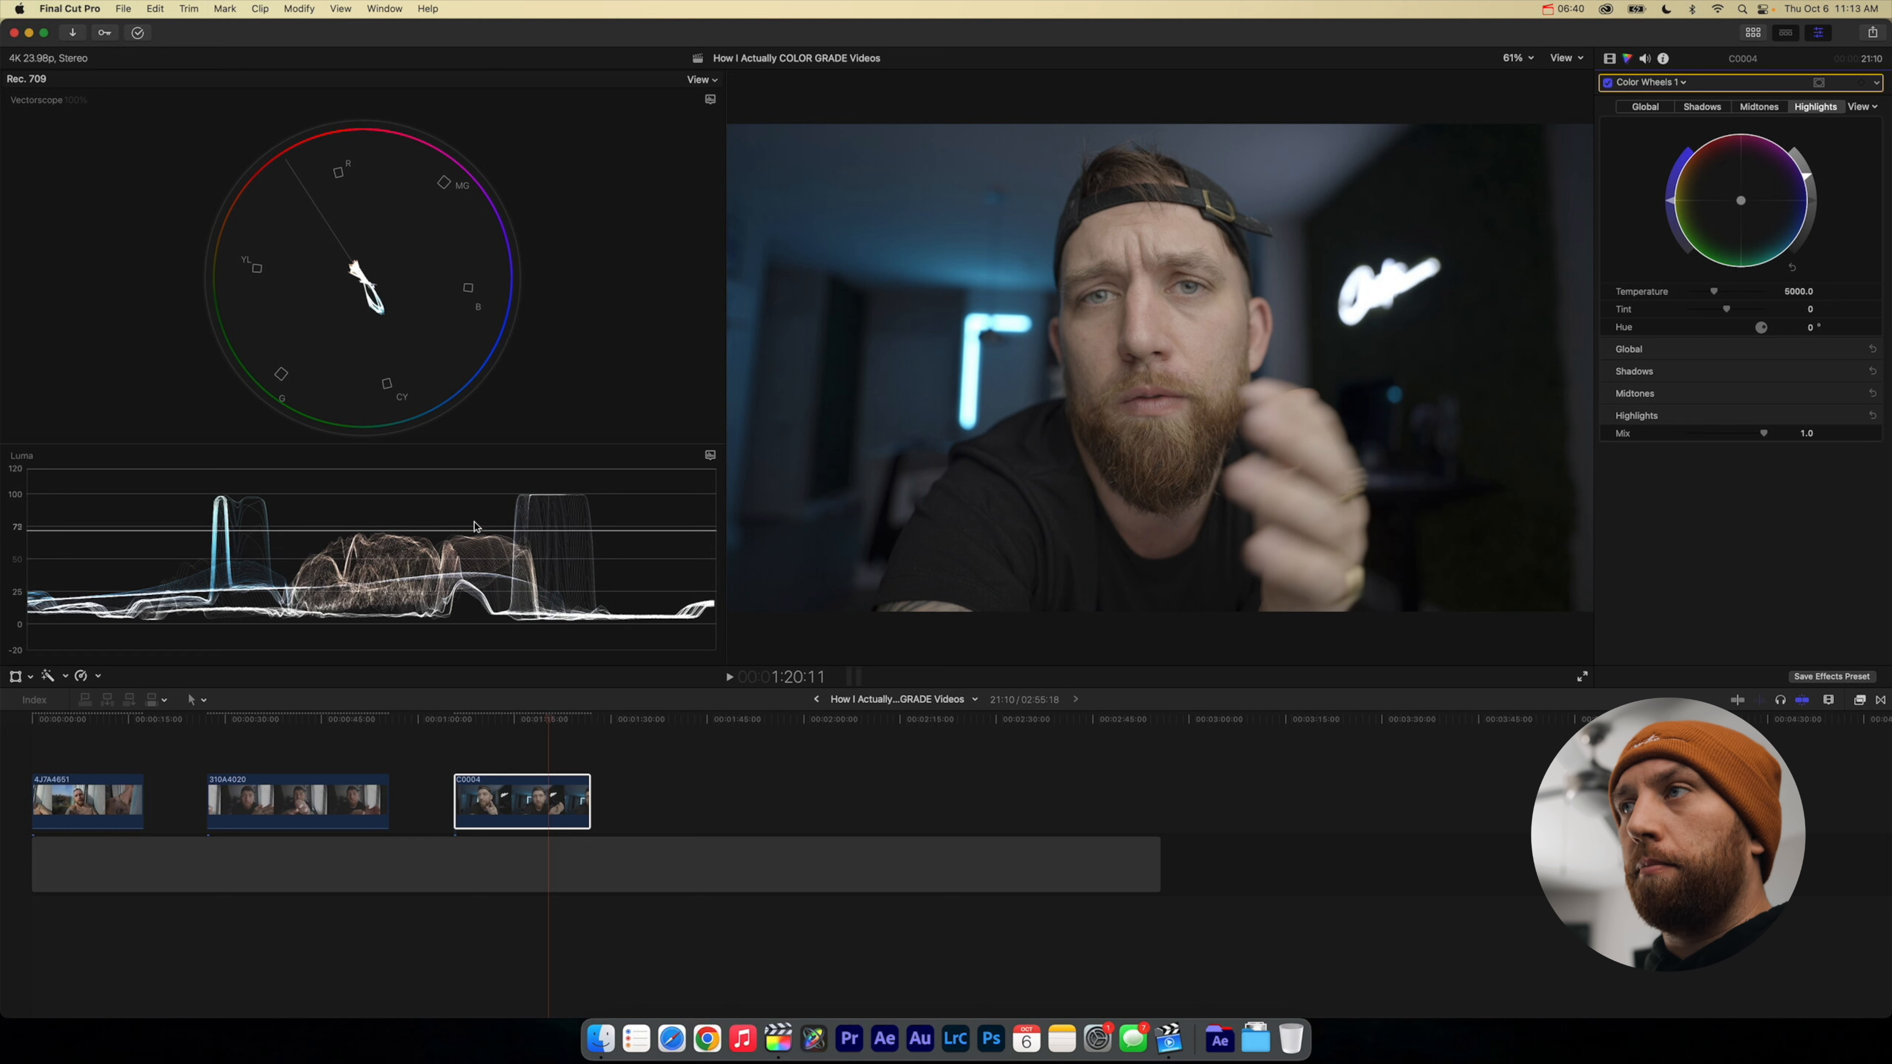
drag(1809, 175, 1803, 162)
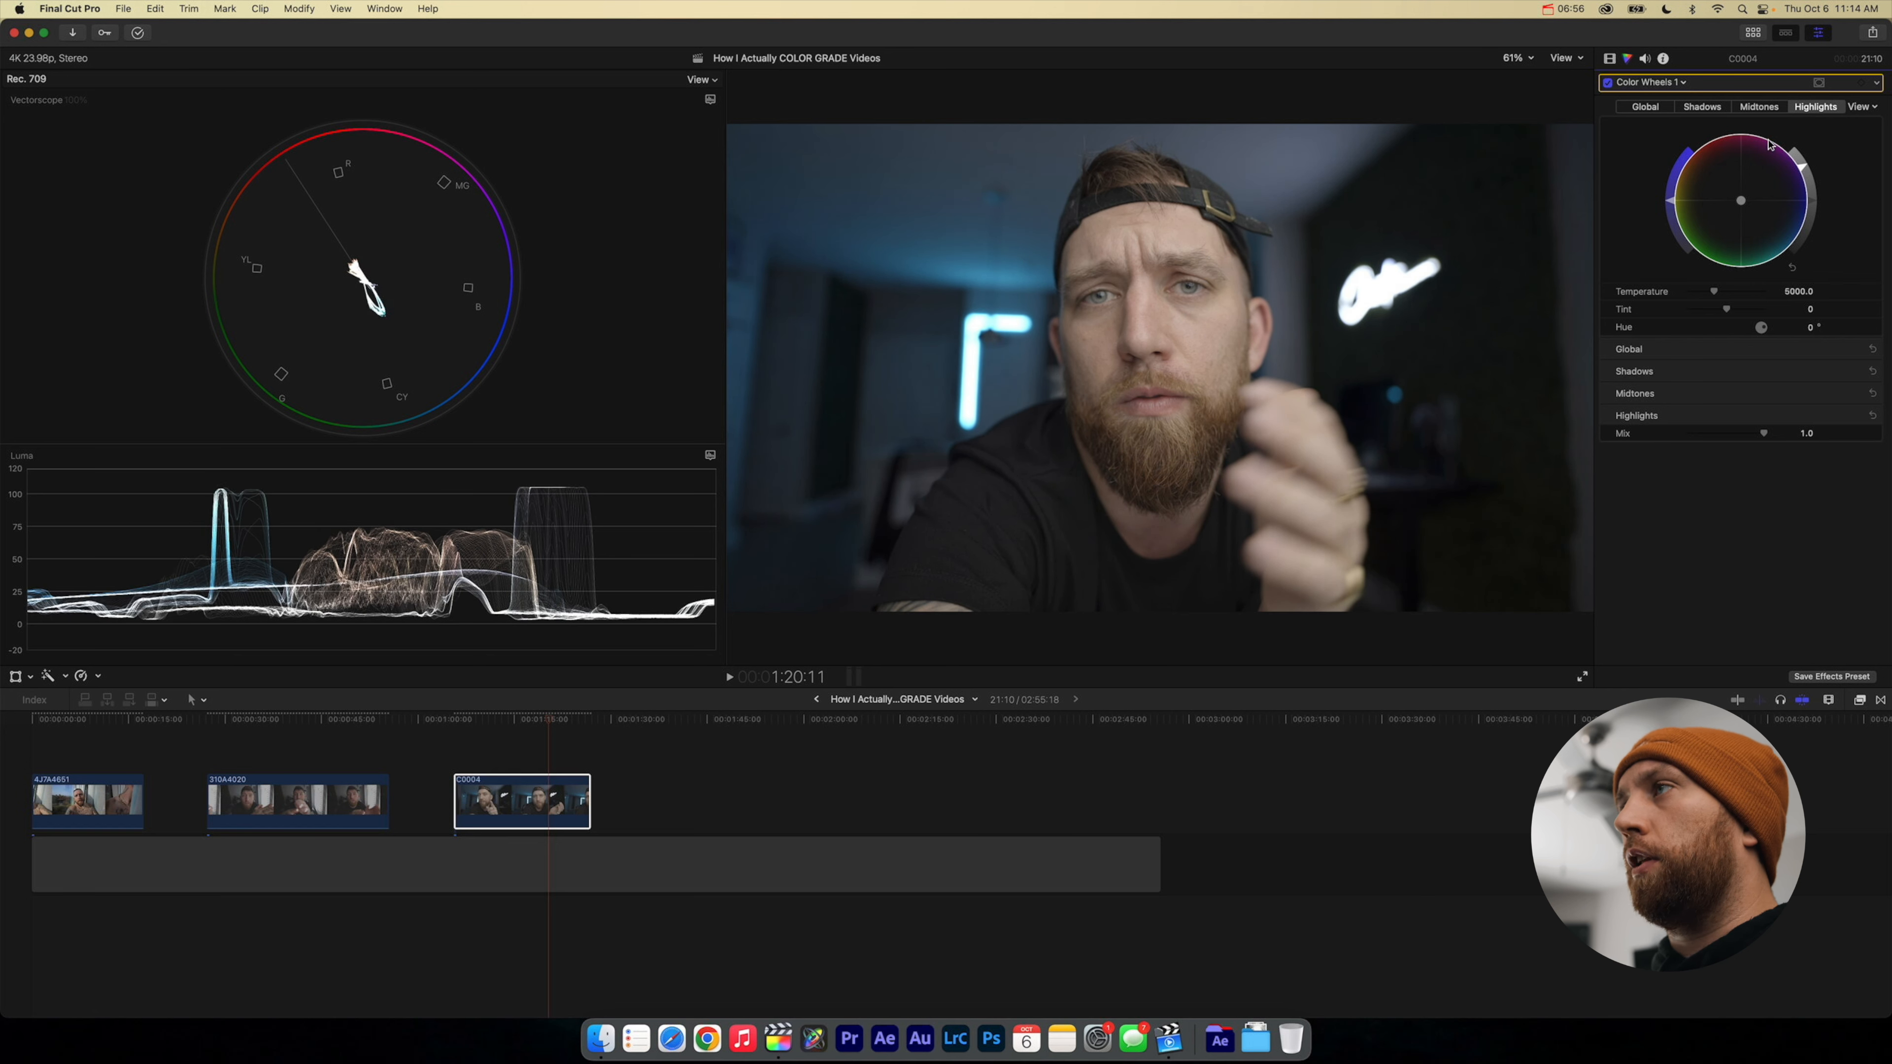
click(1646, 106)
drag(1672, 201, 1675, 192)
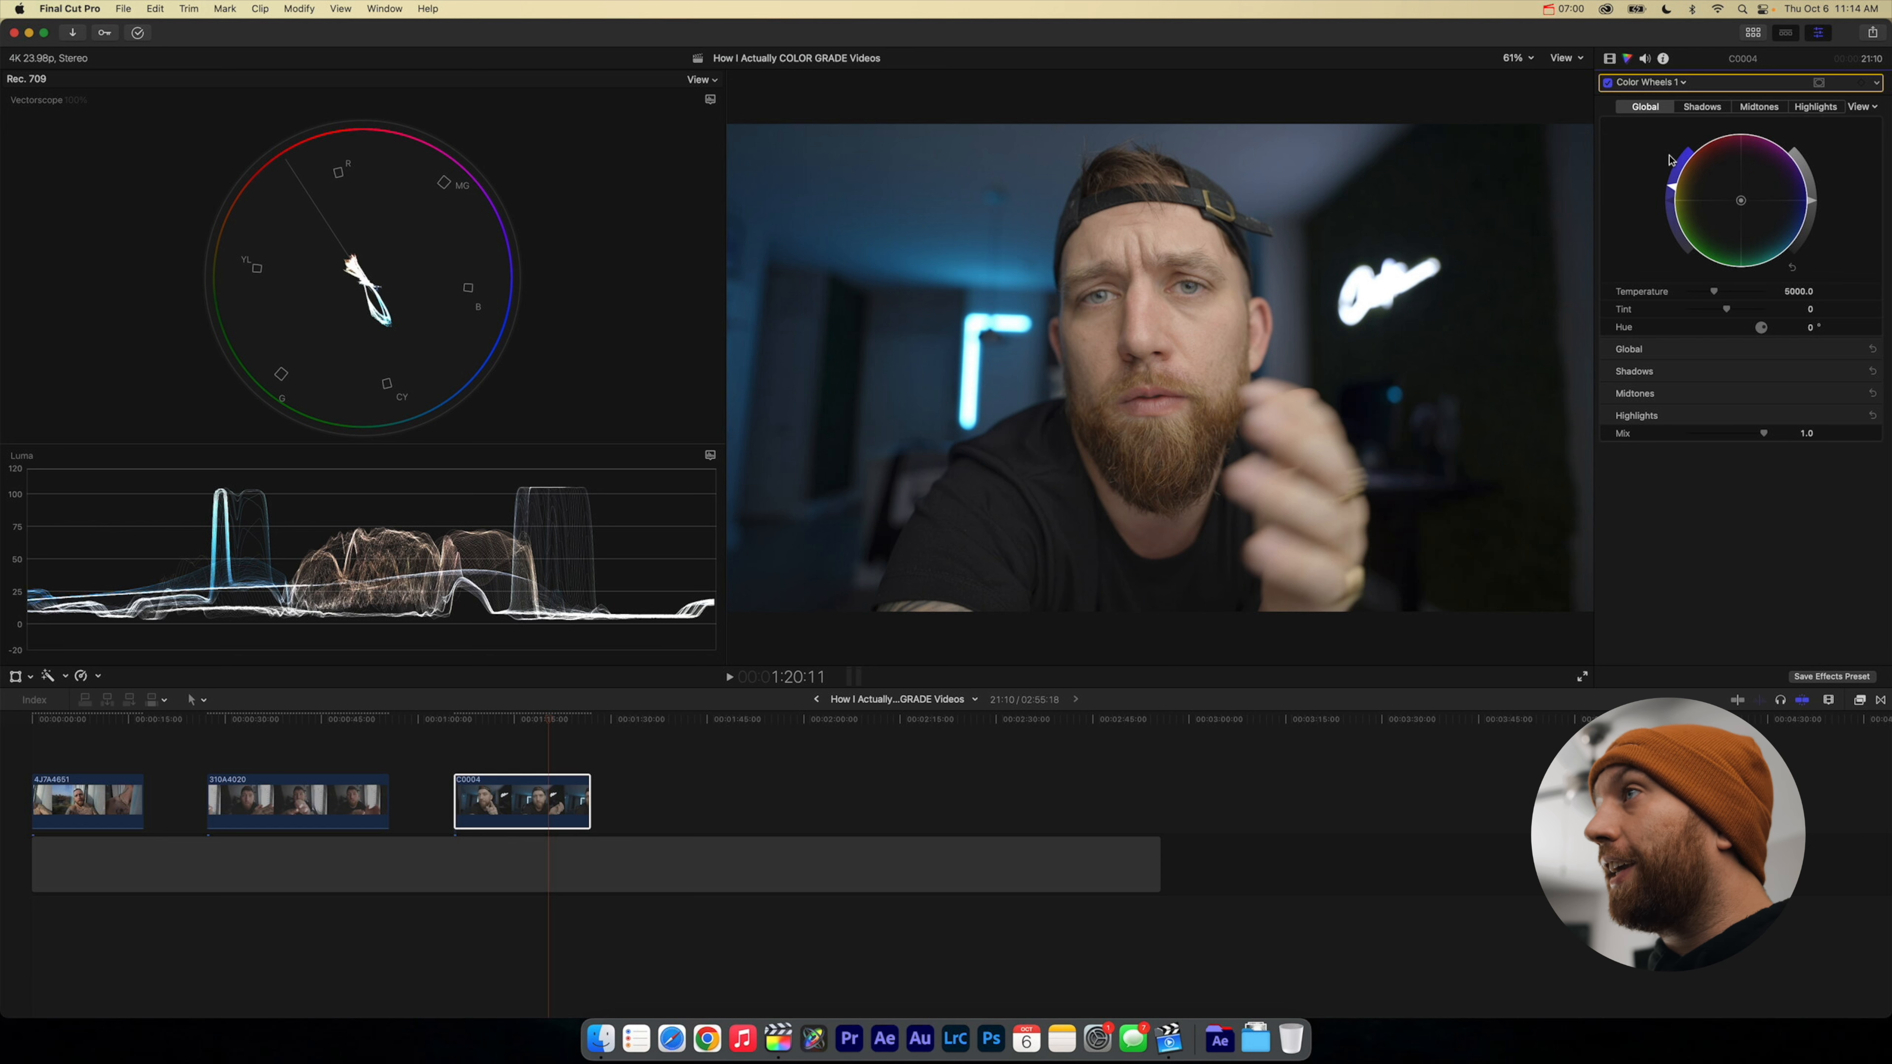
Step: Add a Custom LUT effect to clip C0004, choose Creative Ryan.LUT and set its mix to 0.65
key(super+5)
drag(1581, 838, 530, 800)
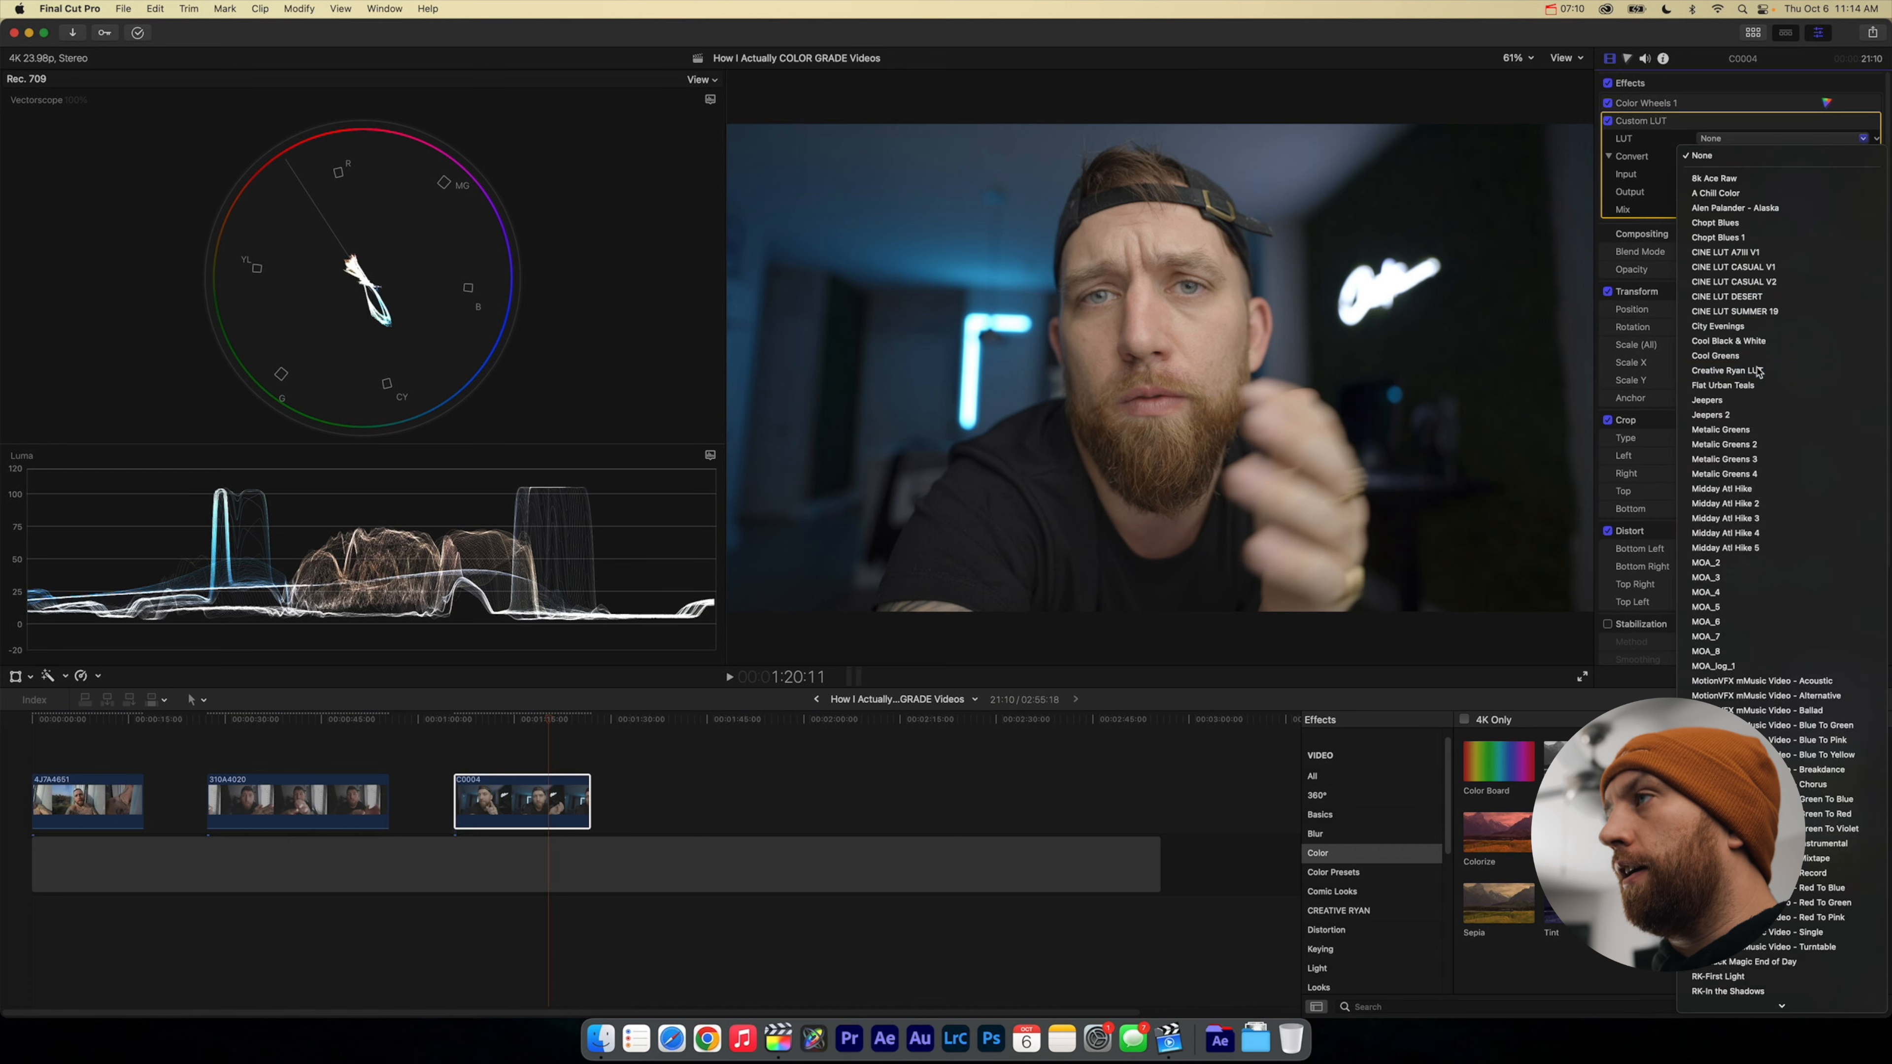
click(1736, 141)
text(.65)
key(Return)
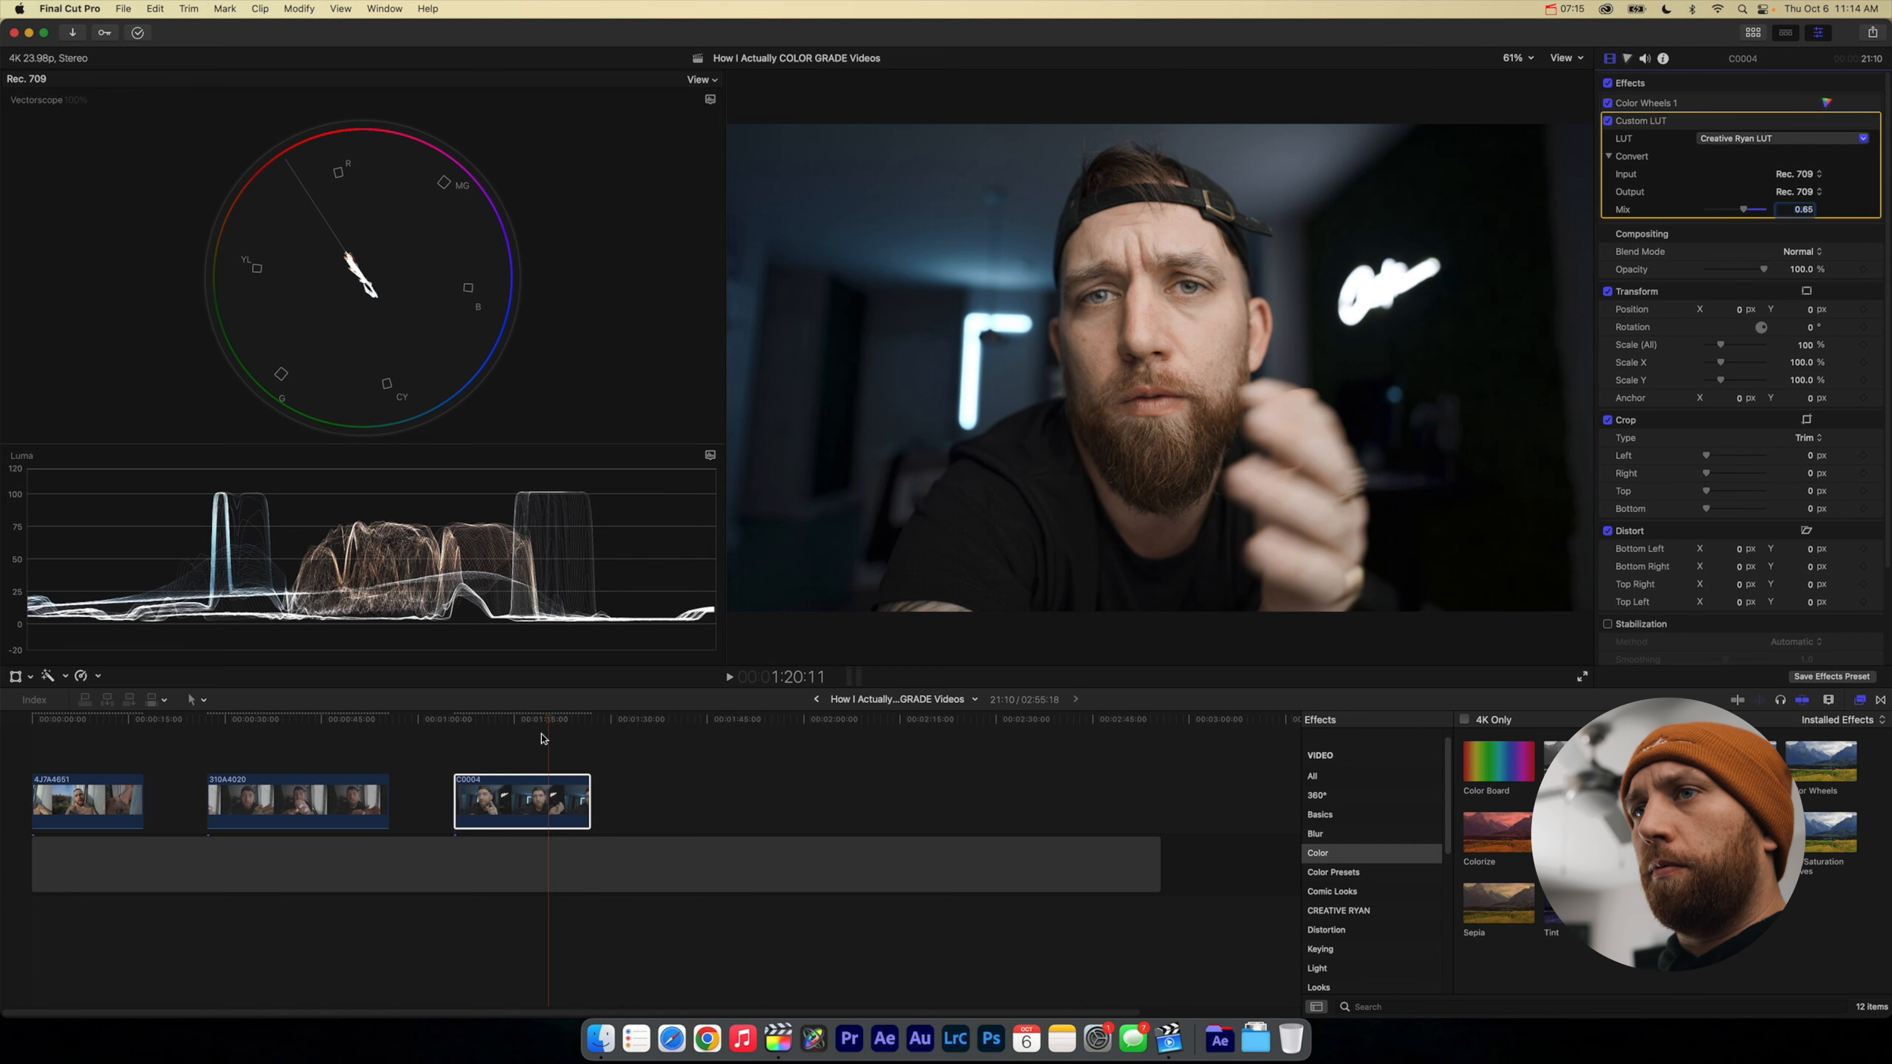
Step: Lower clip C0004's highlights in Color Wheels until the luma waveform peaks at about 100, and fine-tune its shadows slightly darker
click(528, 797)
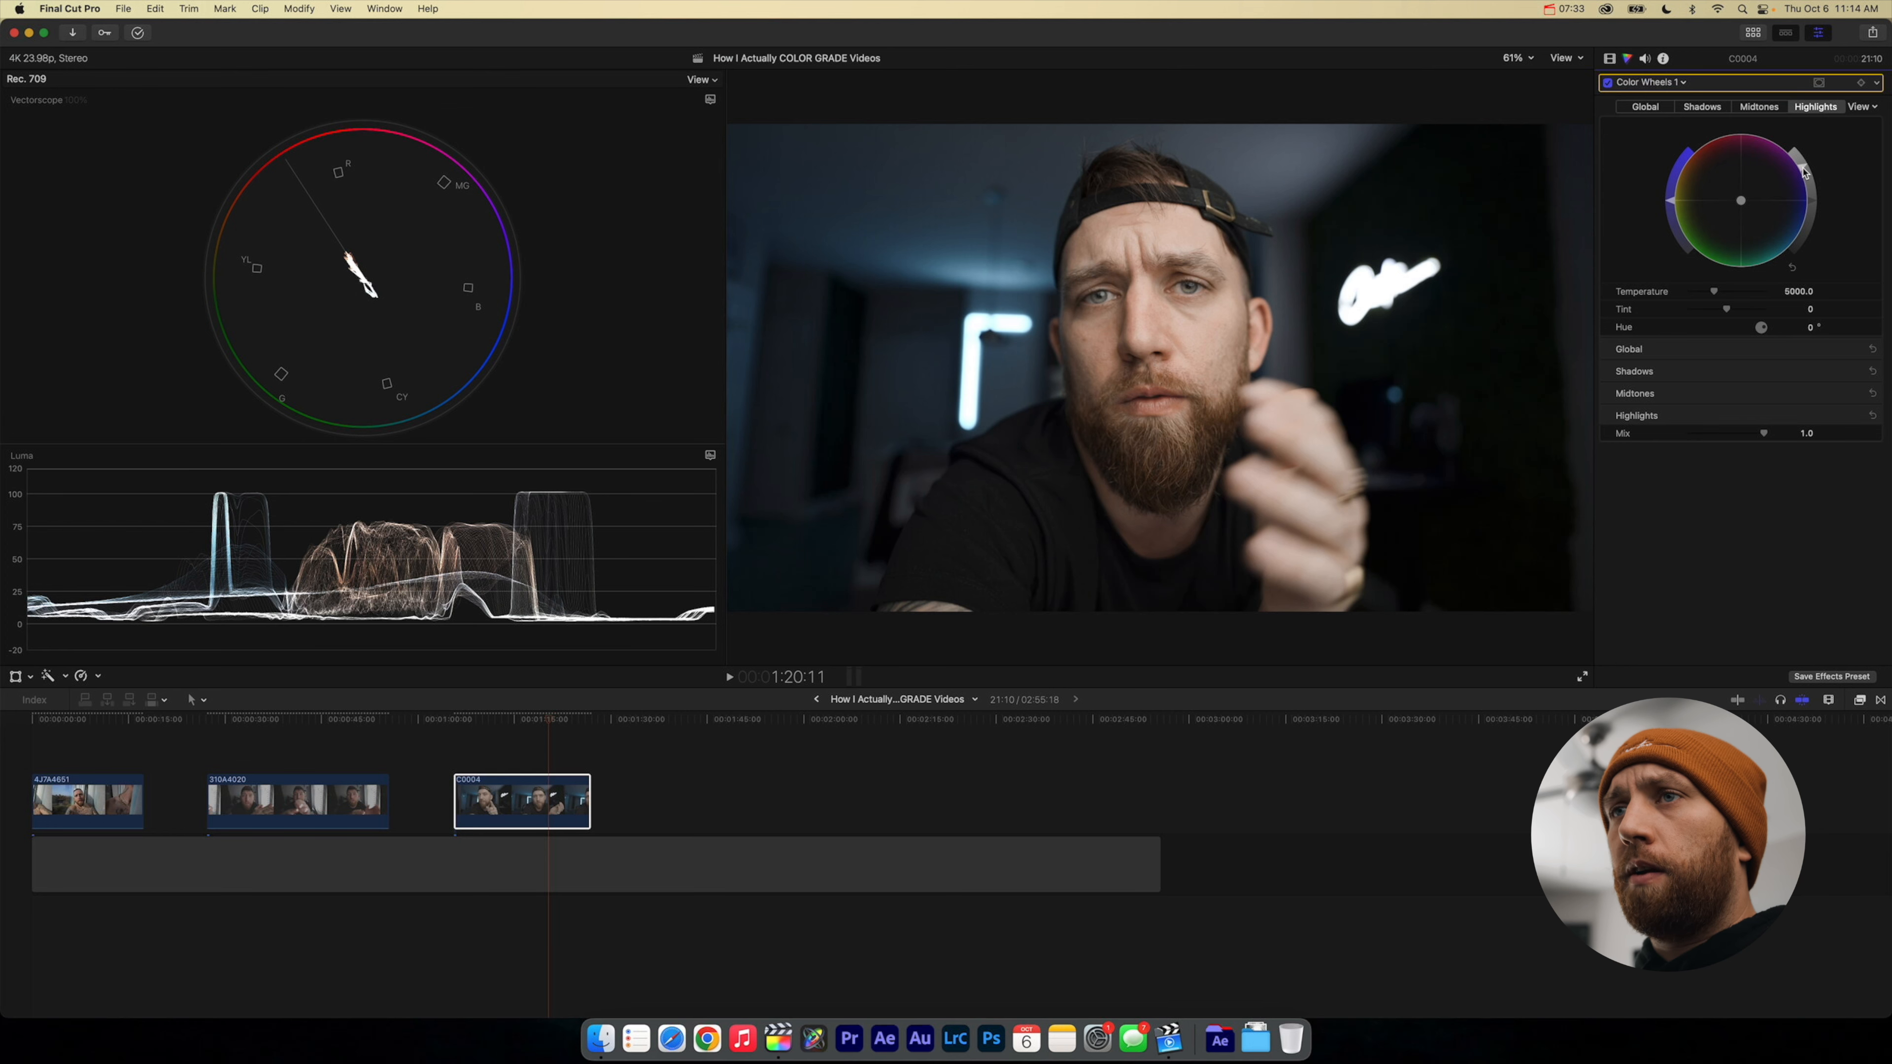
drag(1804, 172, 1810, 183)
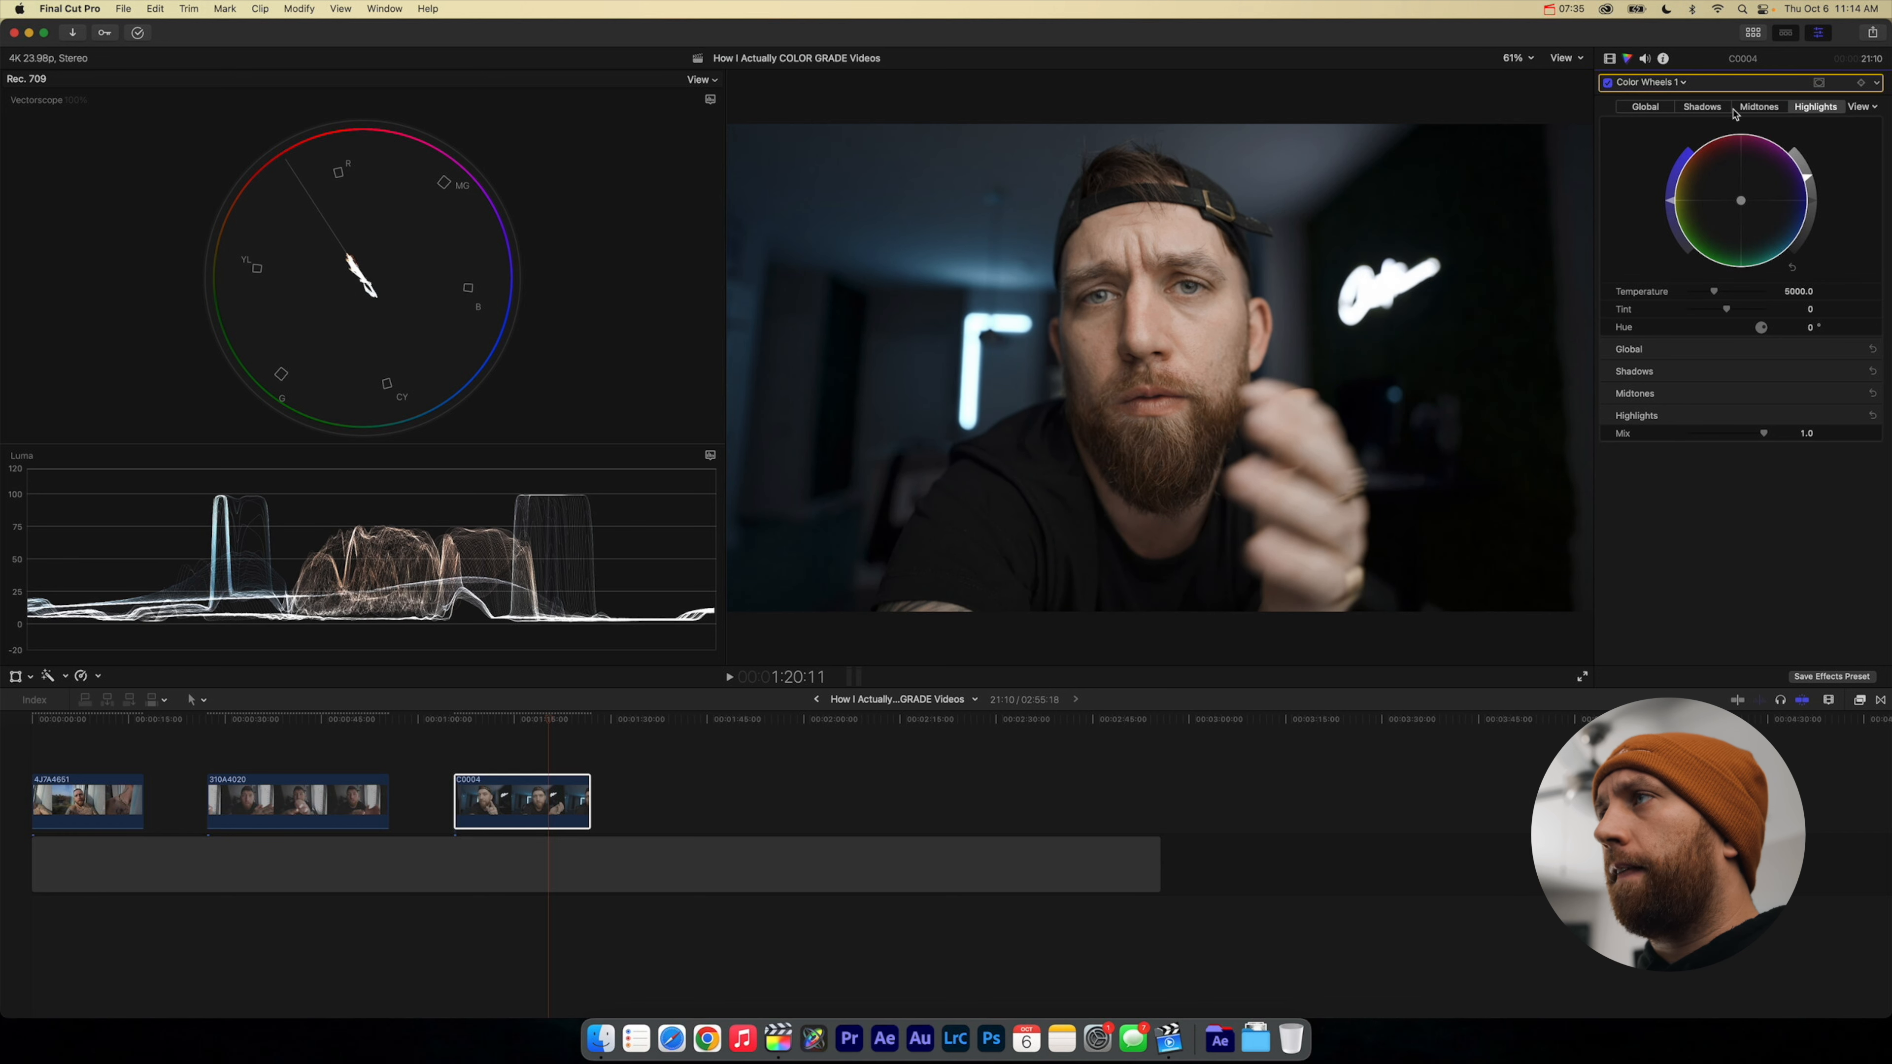
click(1713, 108)
drag(1811, 214, 1811, 217)
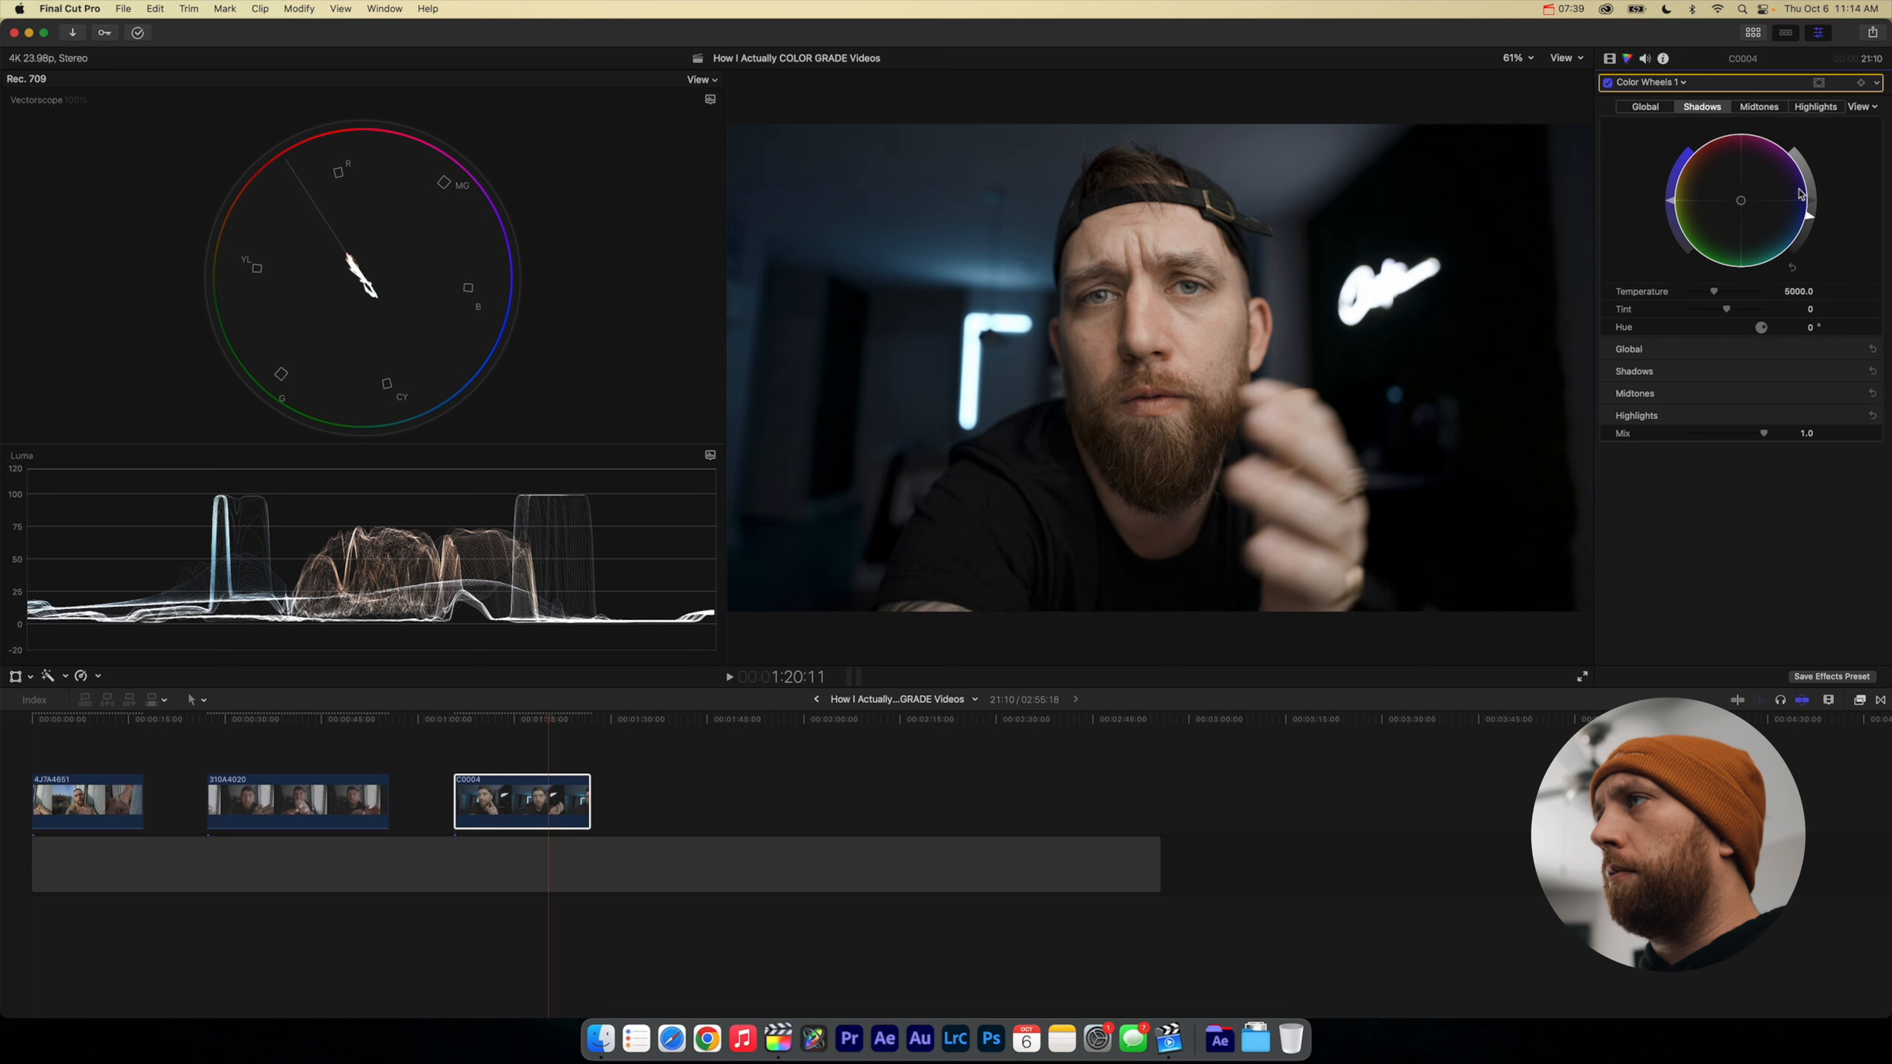
click(1760, 108)
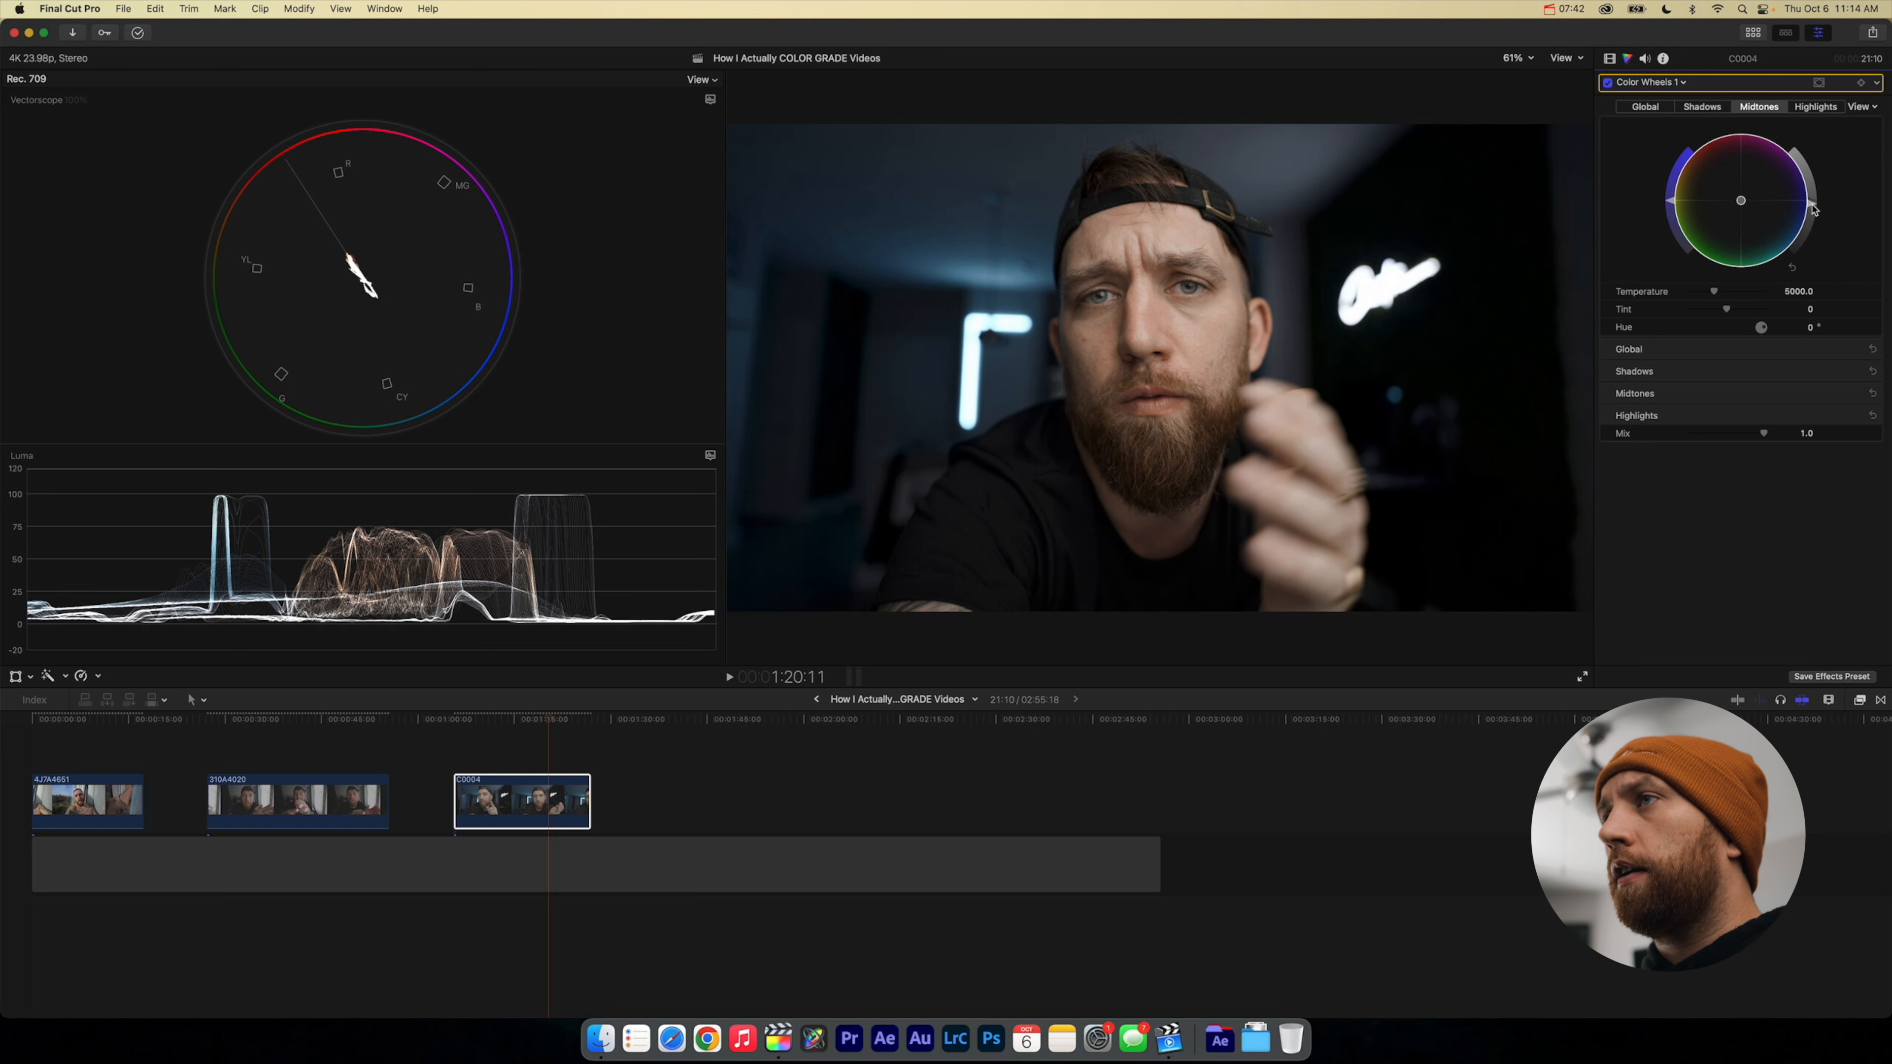
click(1647, 108)
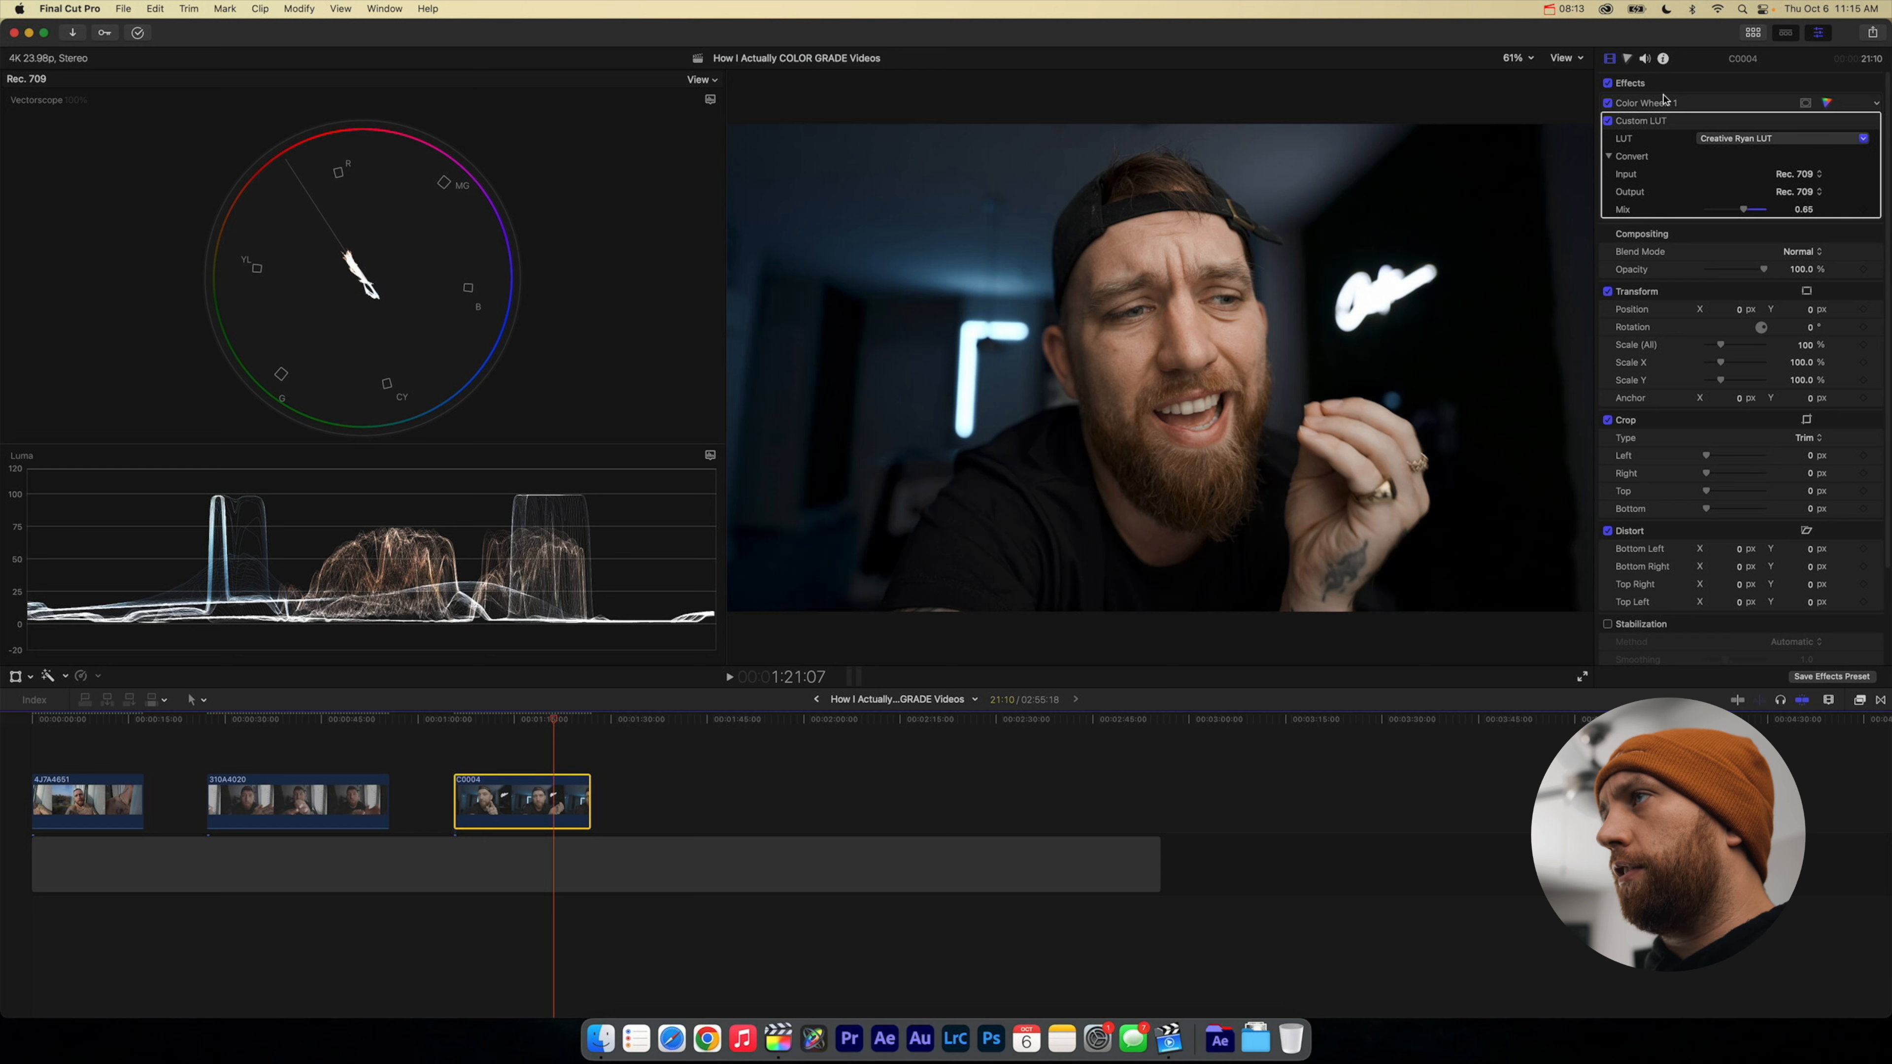
Step: Add a Hue/Saturation Curves correction to clip C0004 and sample the face's skin tone on the Hue vs Hue curve
click(1628, 58)
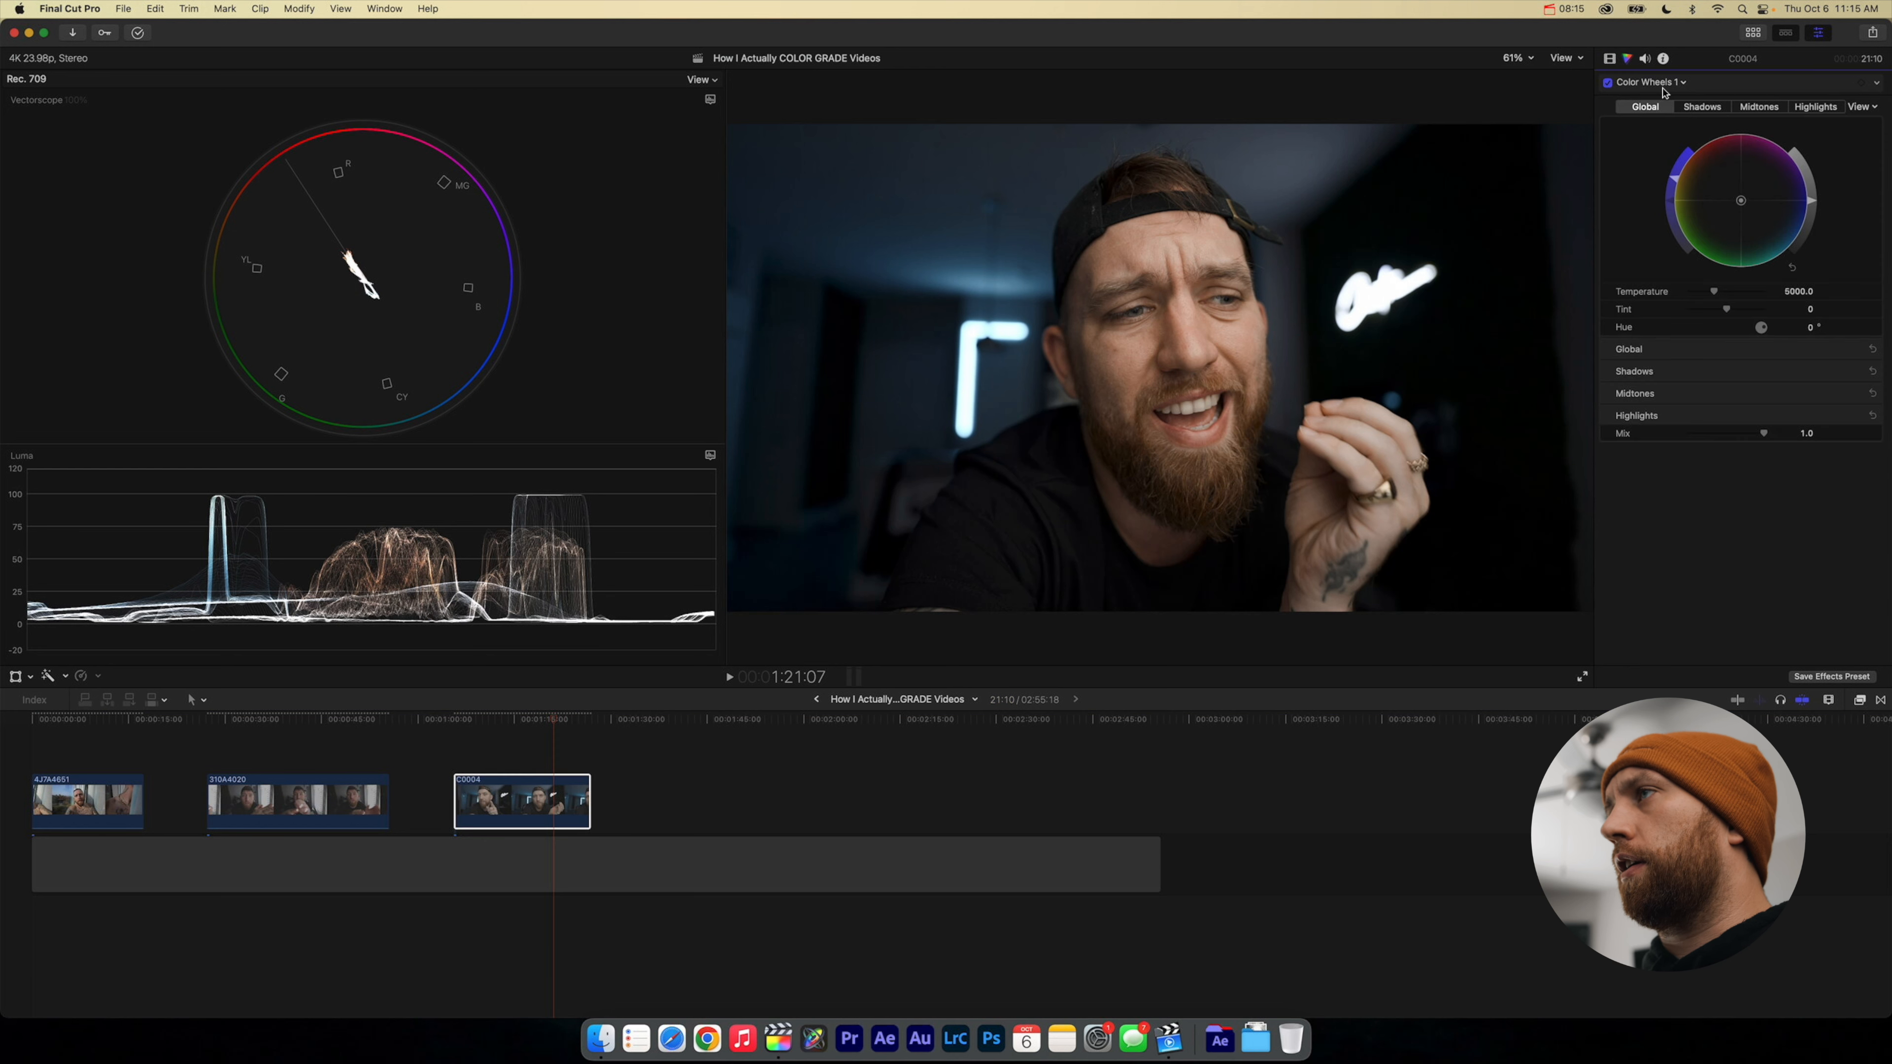
click(1664, 84)
click(1701, 201)
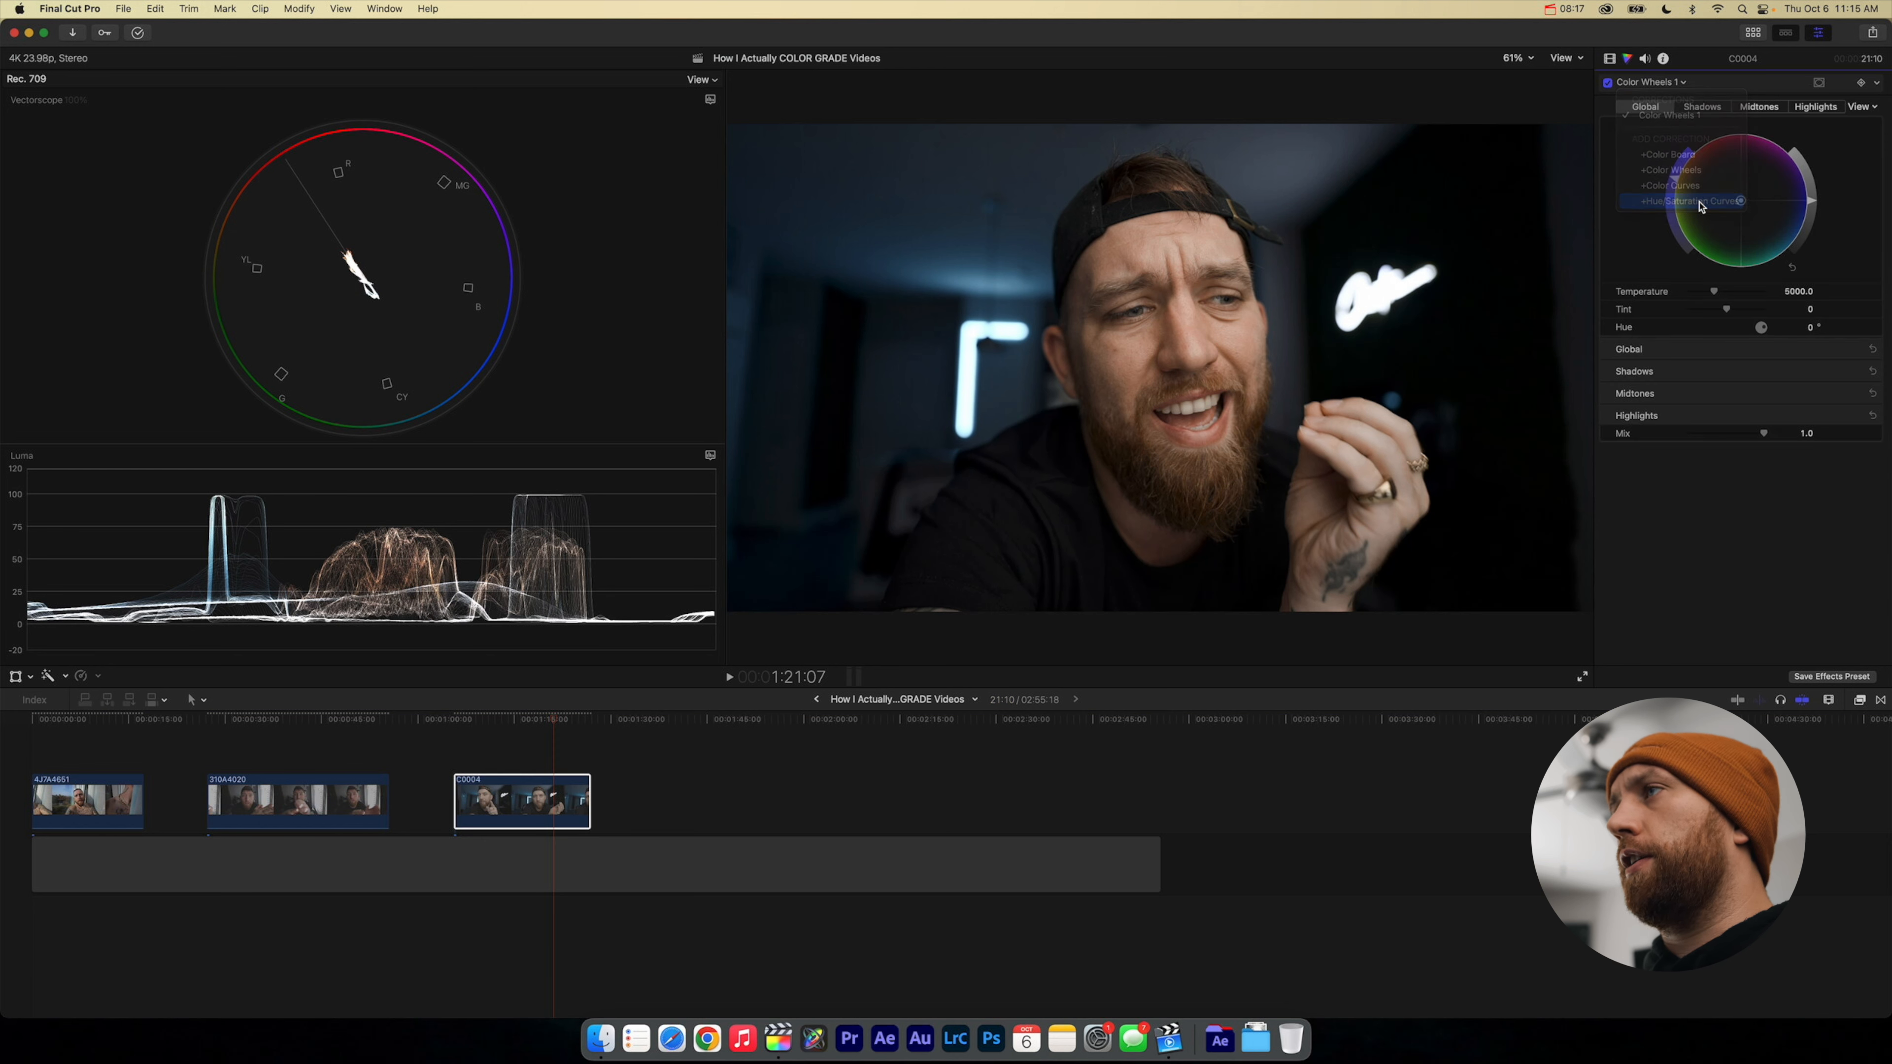
click(1854, 130)
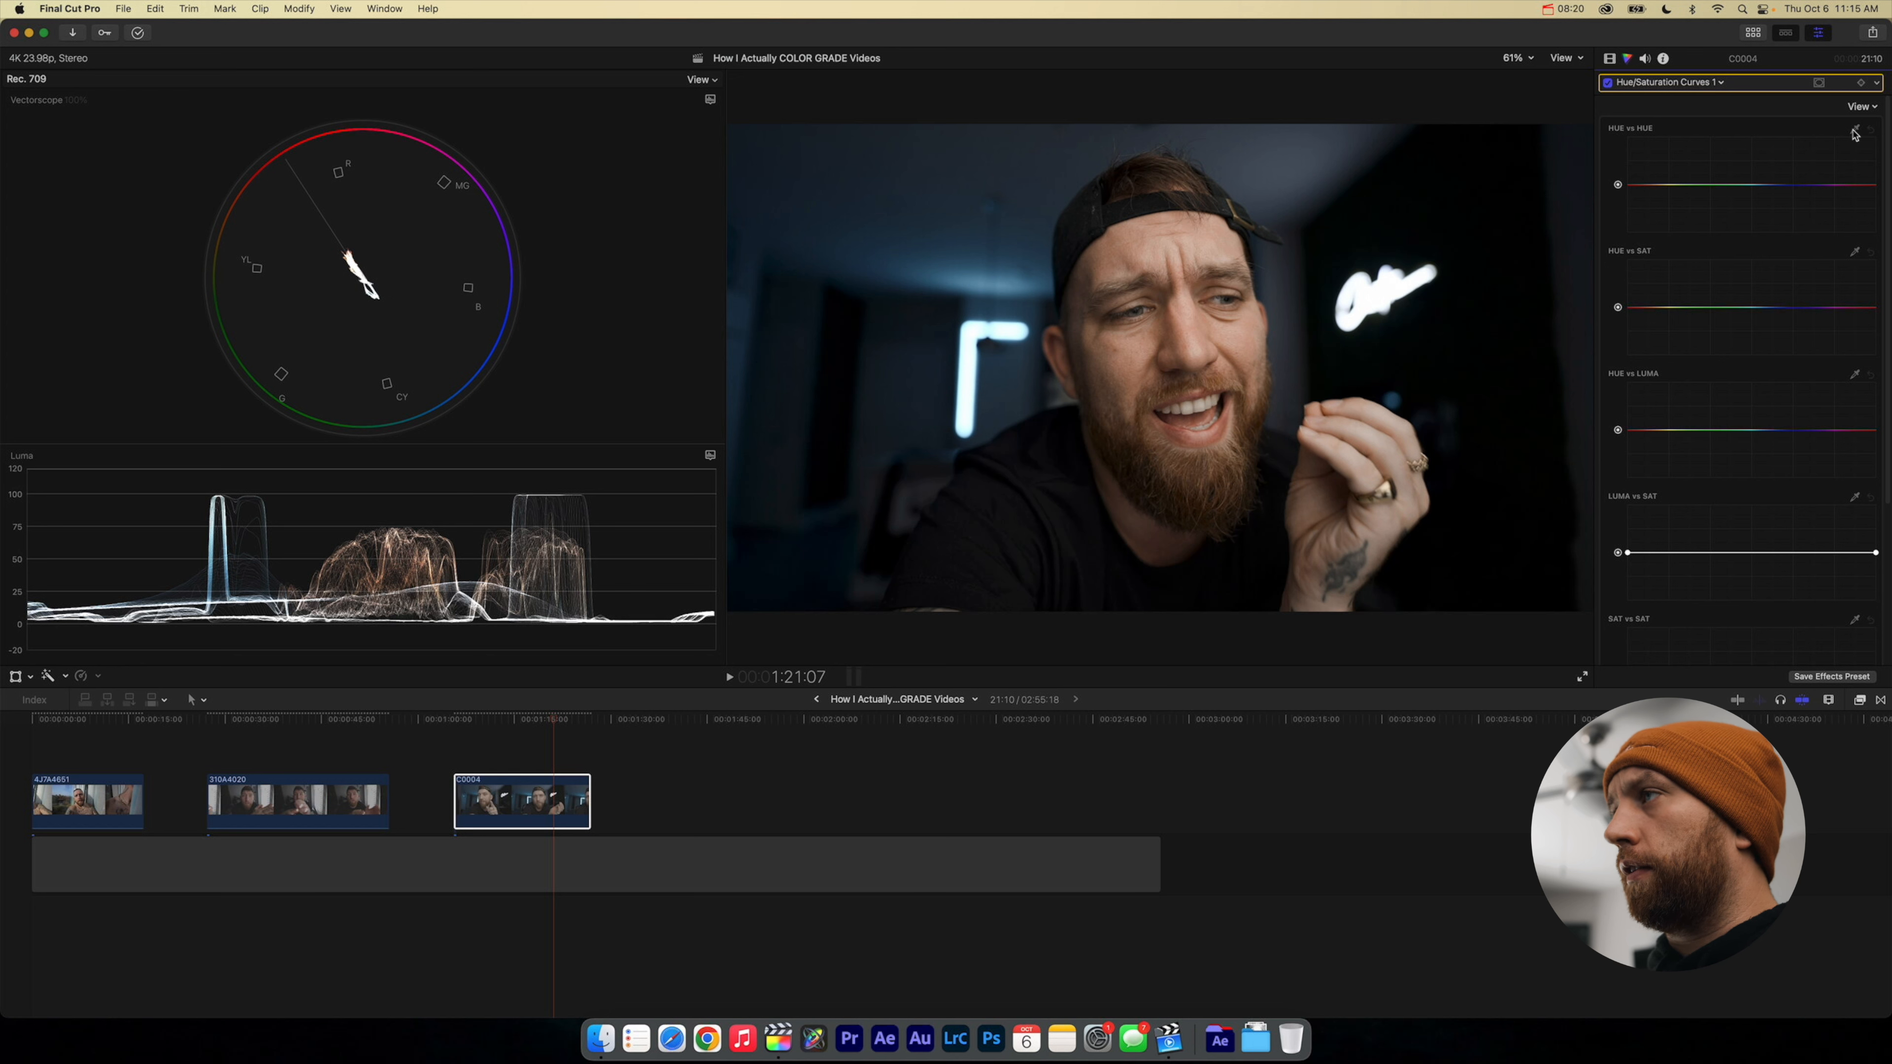
click(1142, 342)
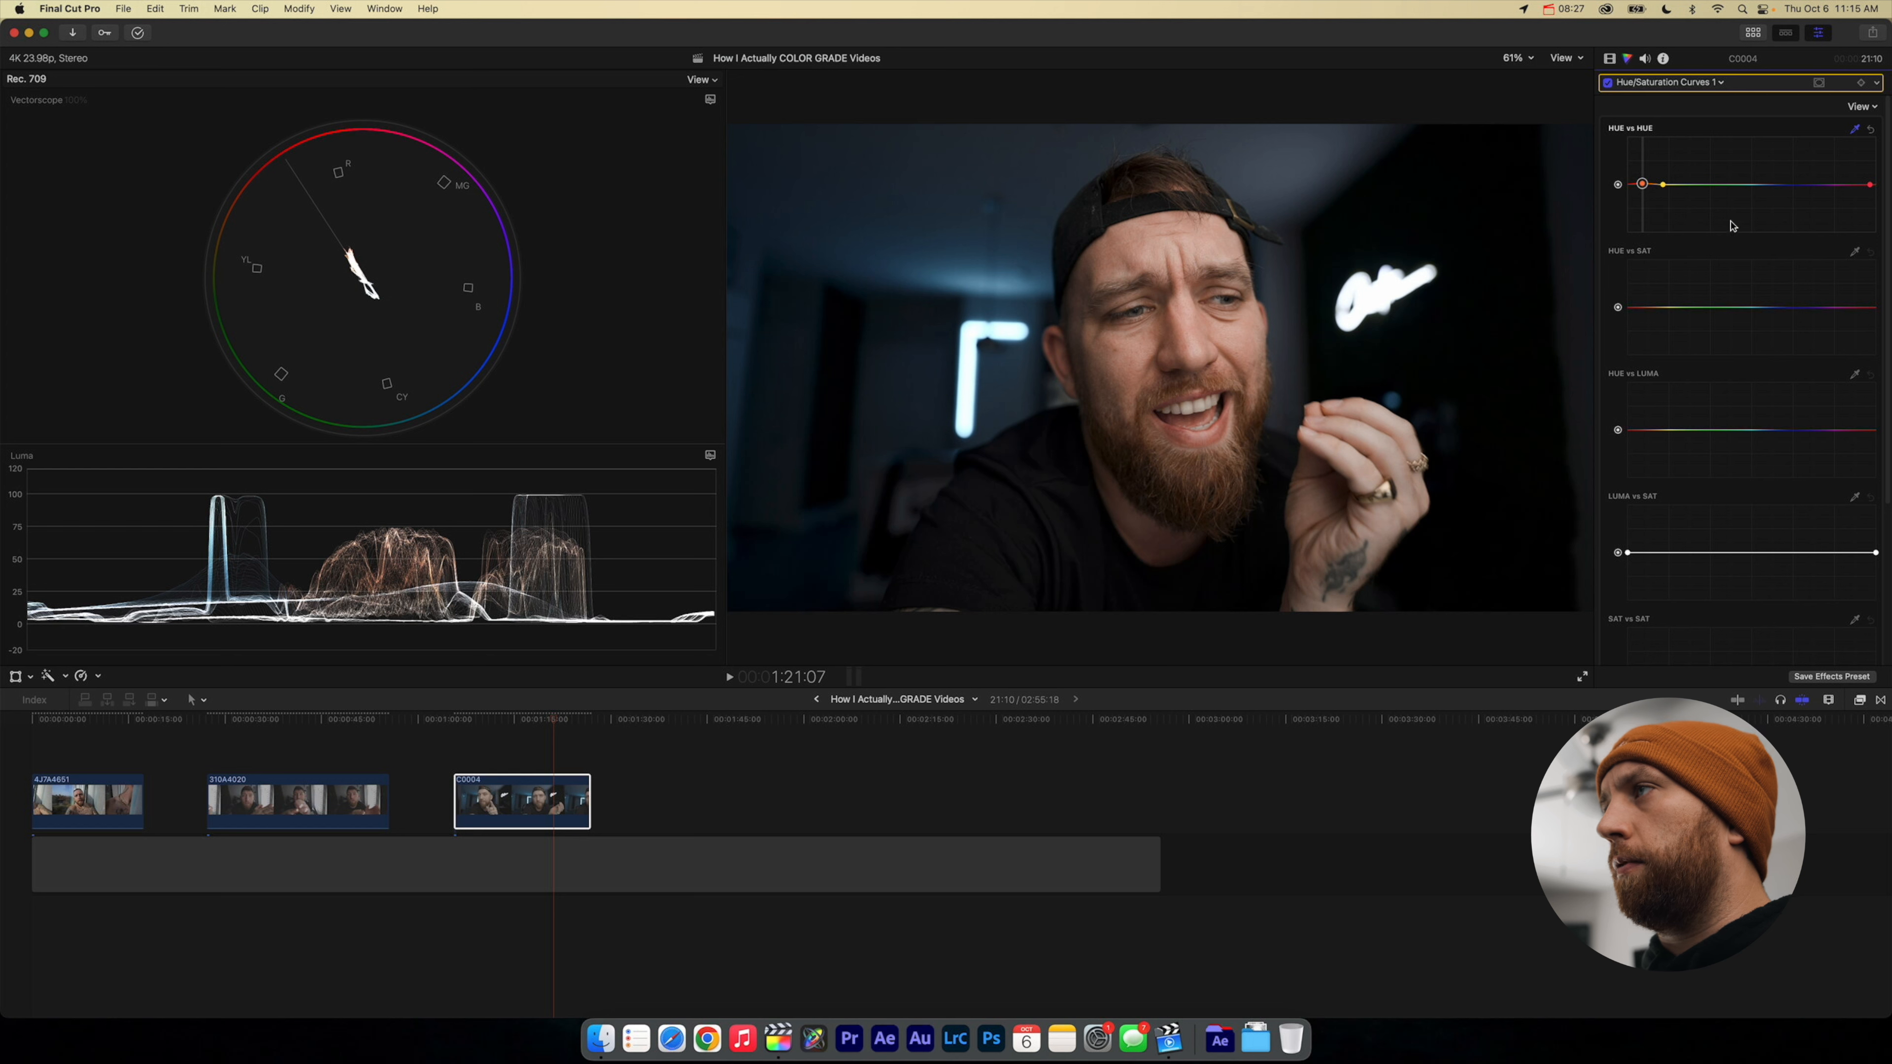
Step: Sample the face's skin tone on the Hue vs Luma curve and pick its control point
click(1855, 377)
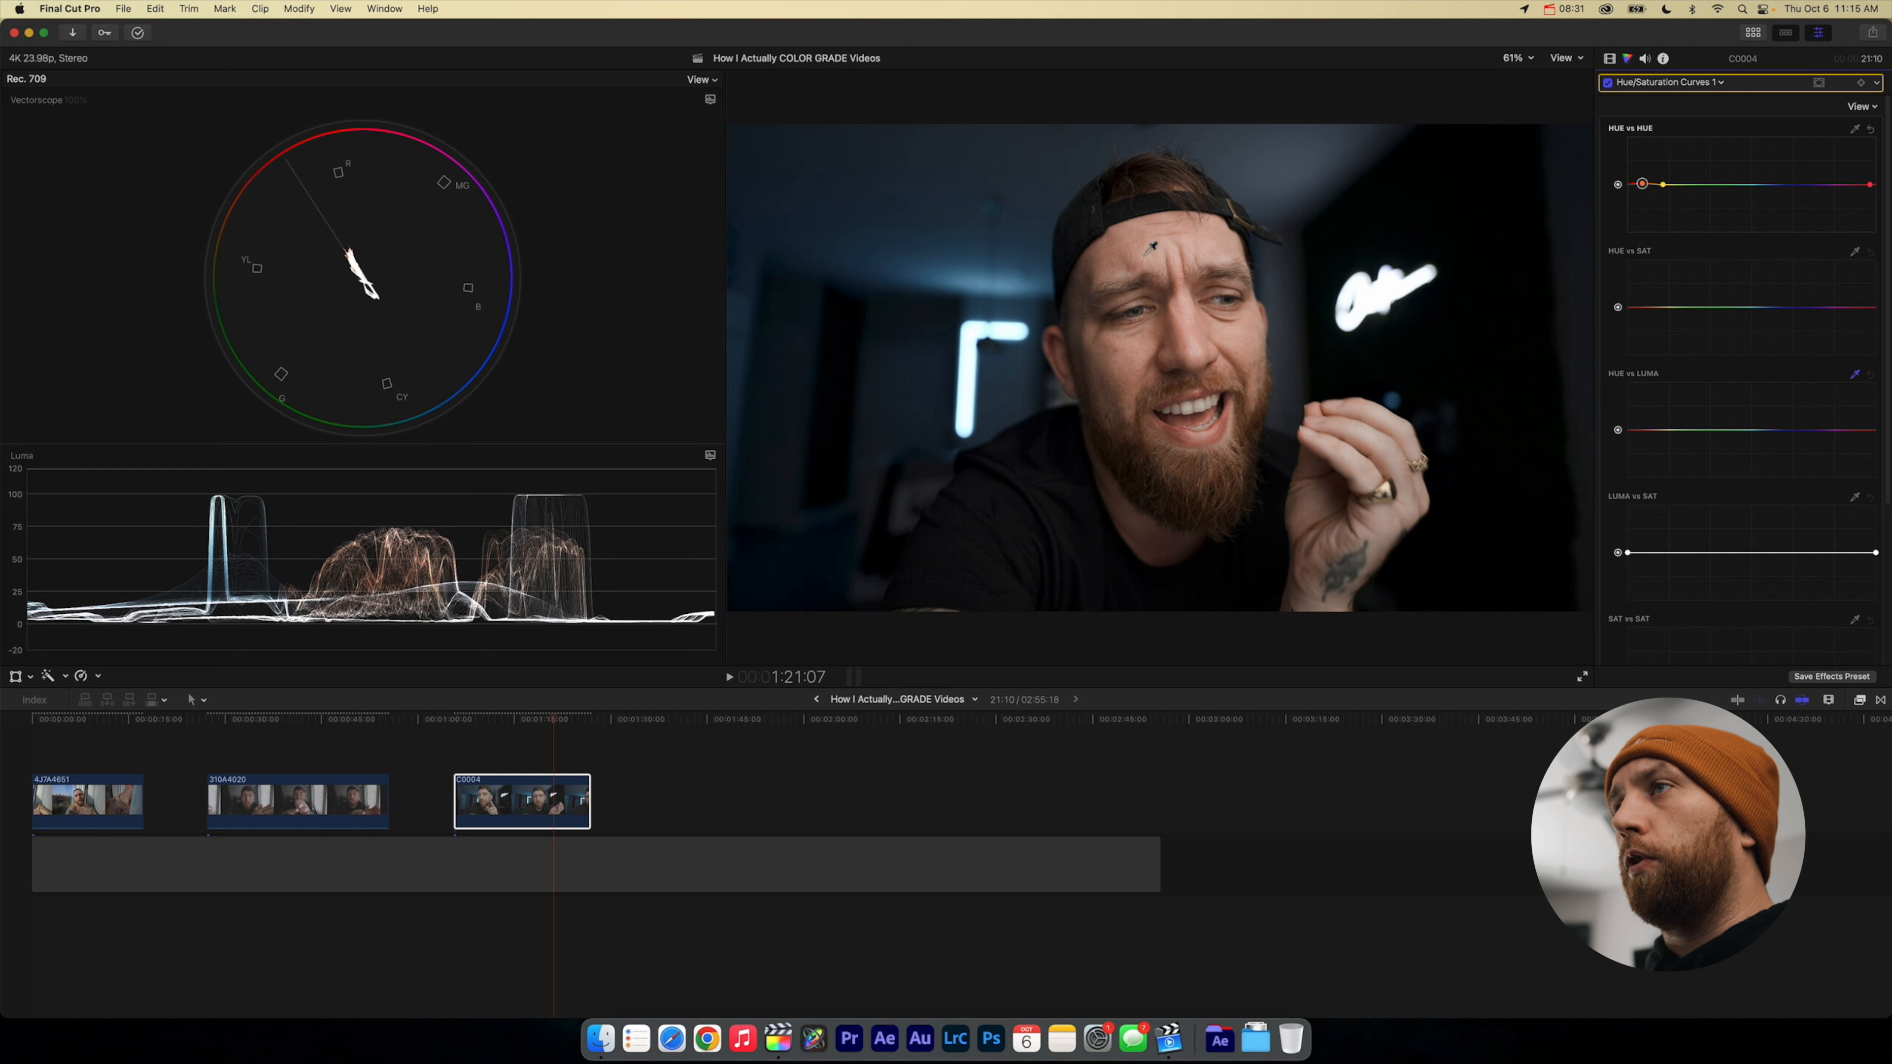
click(1139, 349)
click(1641, 432)
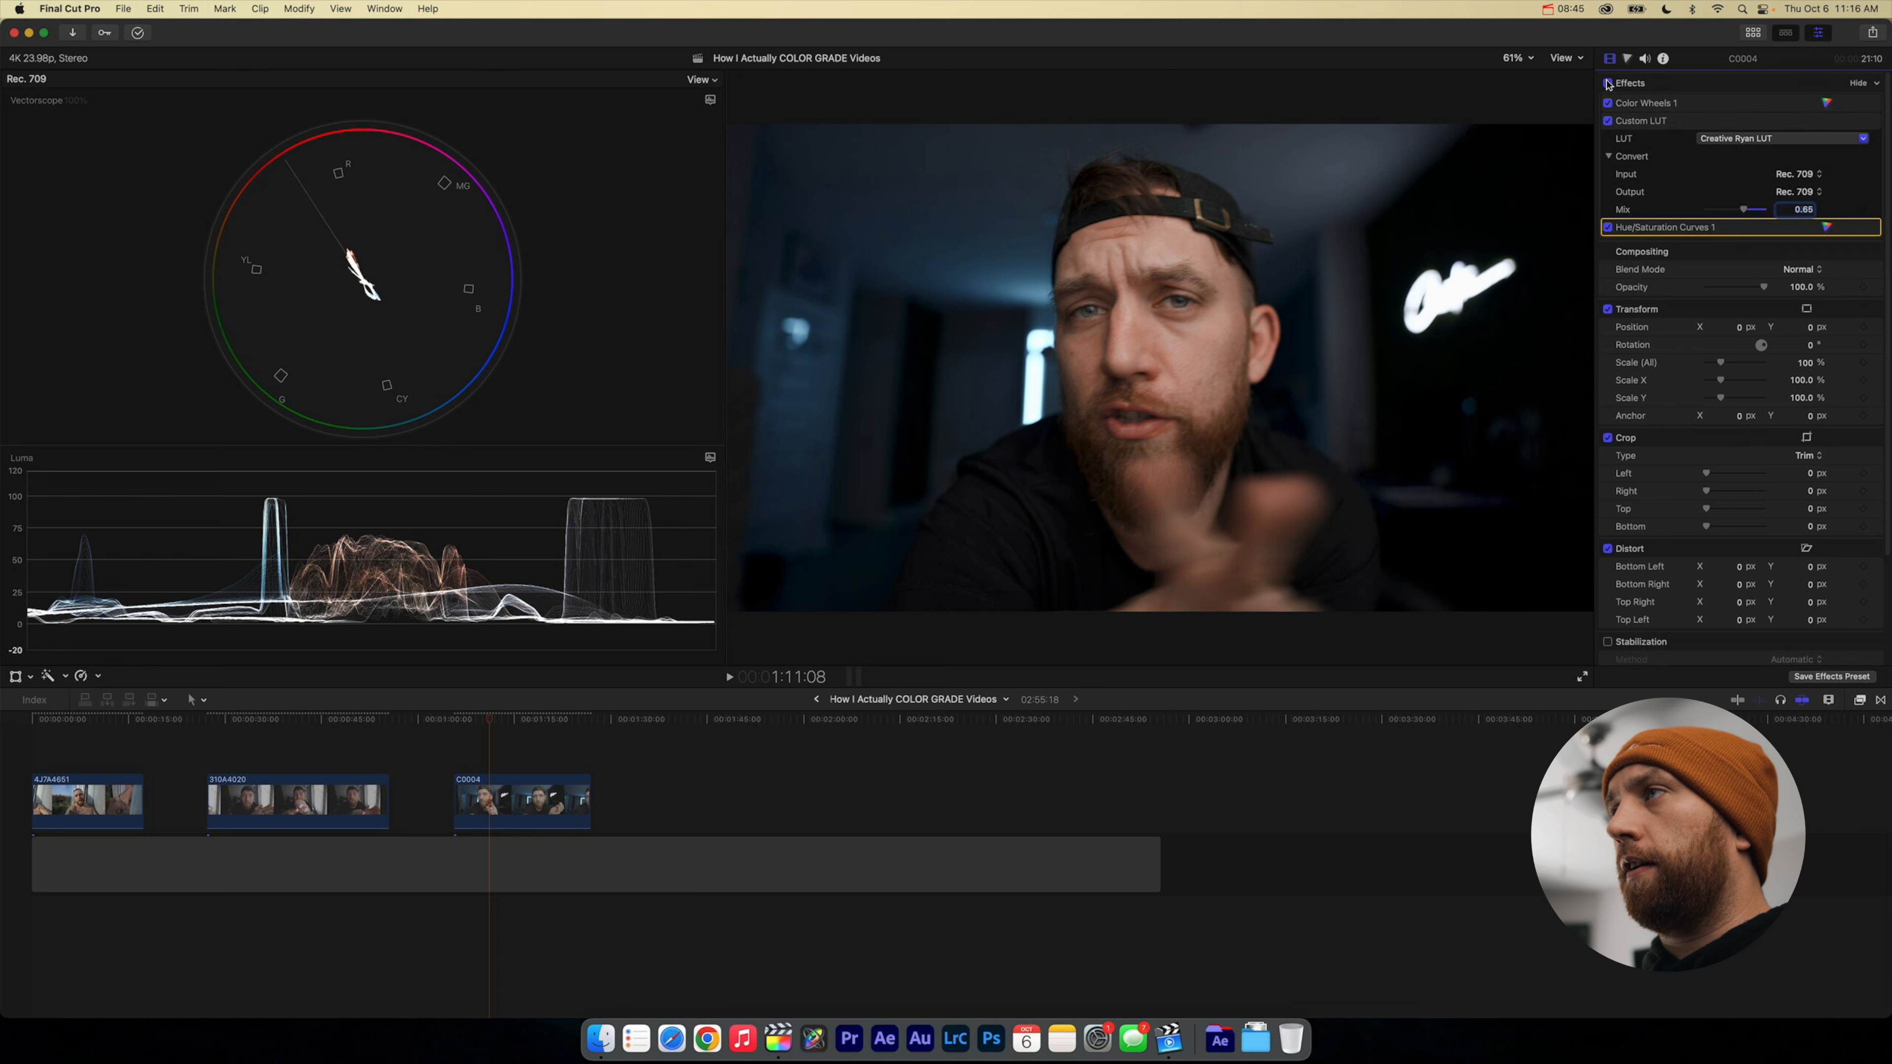
Step: Compare clip C0004 with all its effects off and on
click(1608, 82)
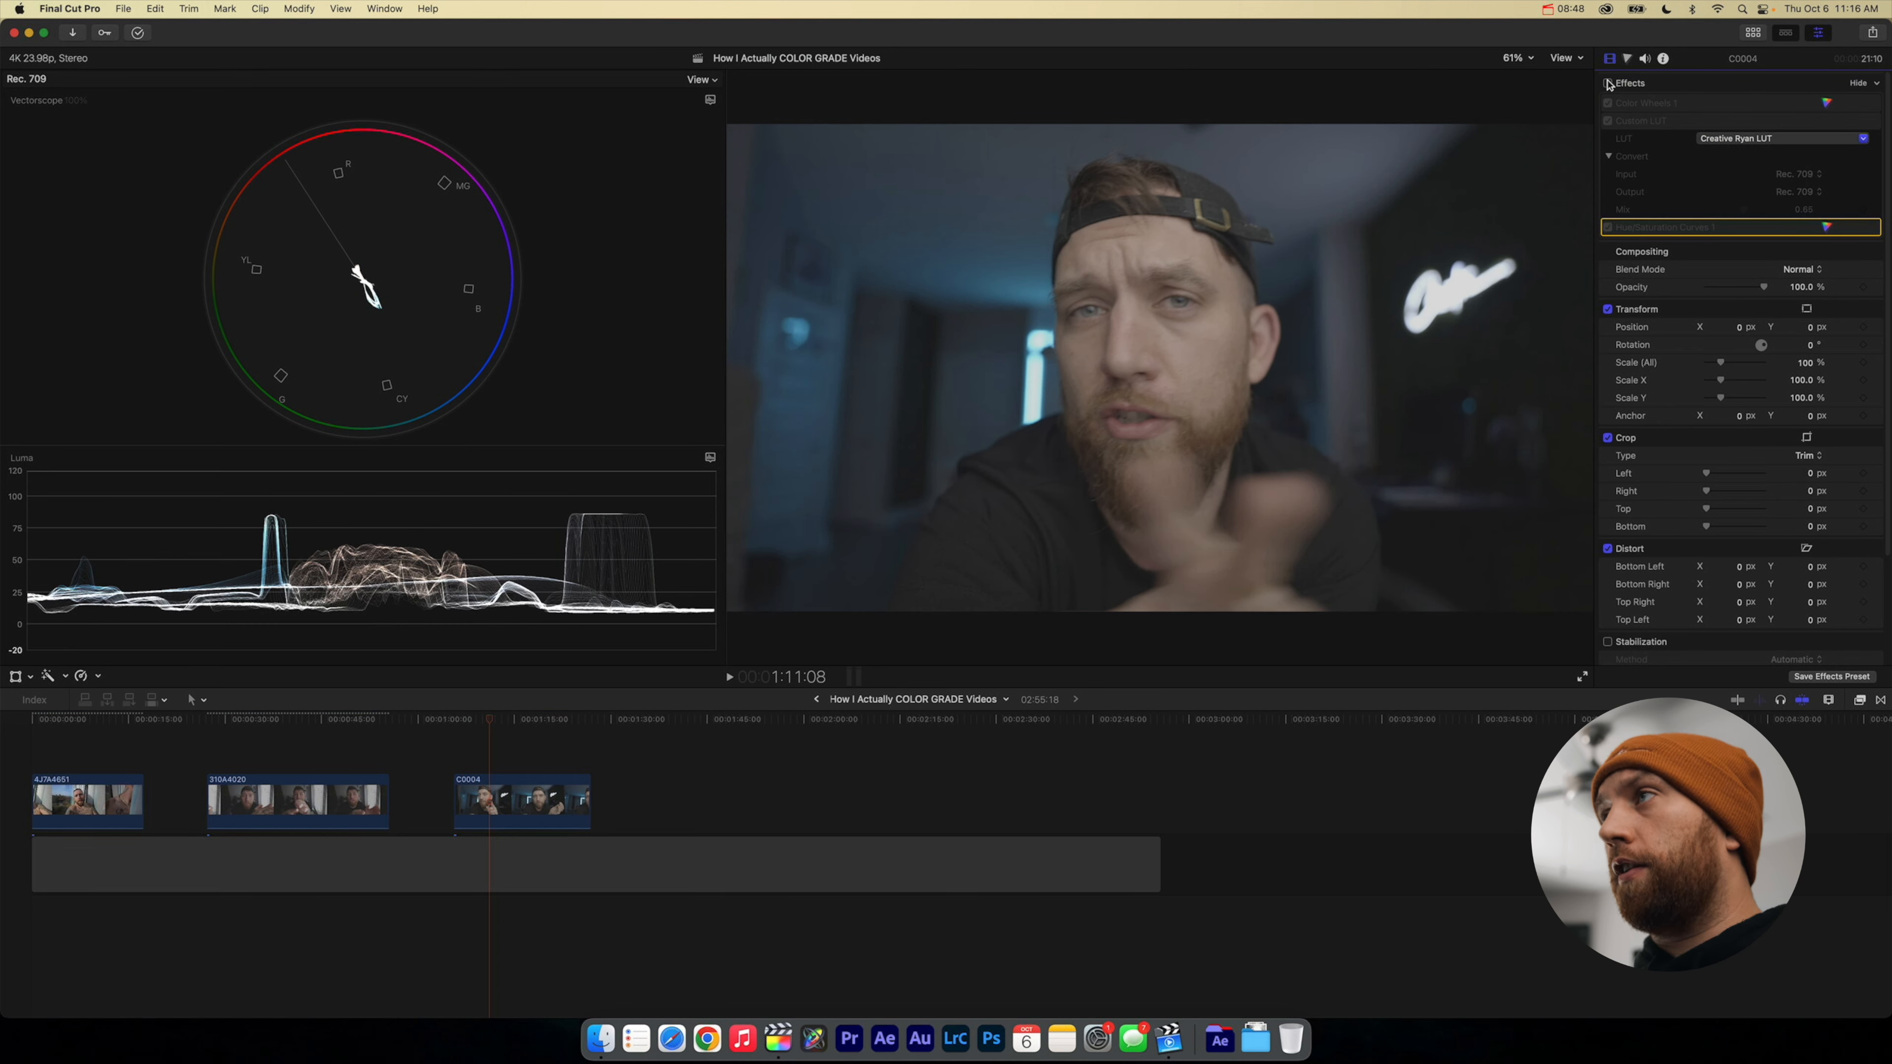
click(1608, 82)
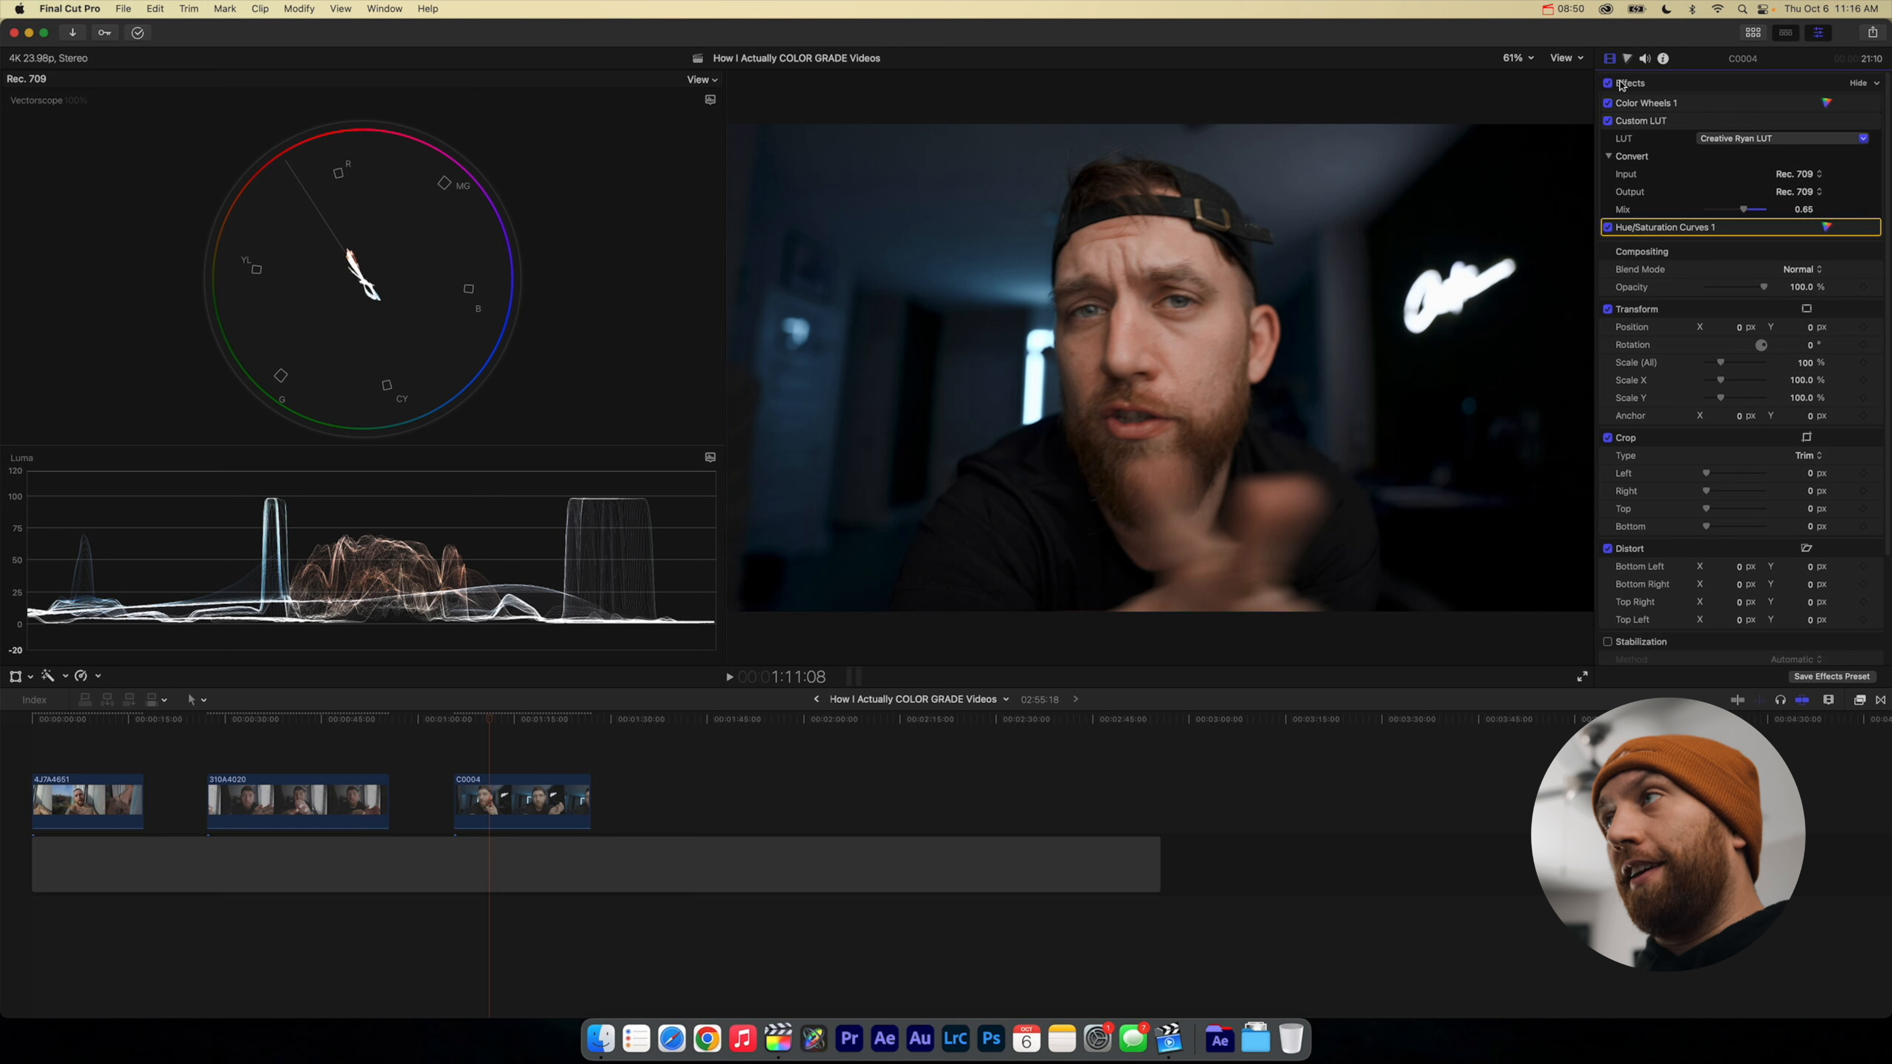